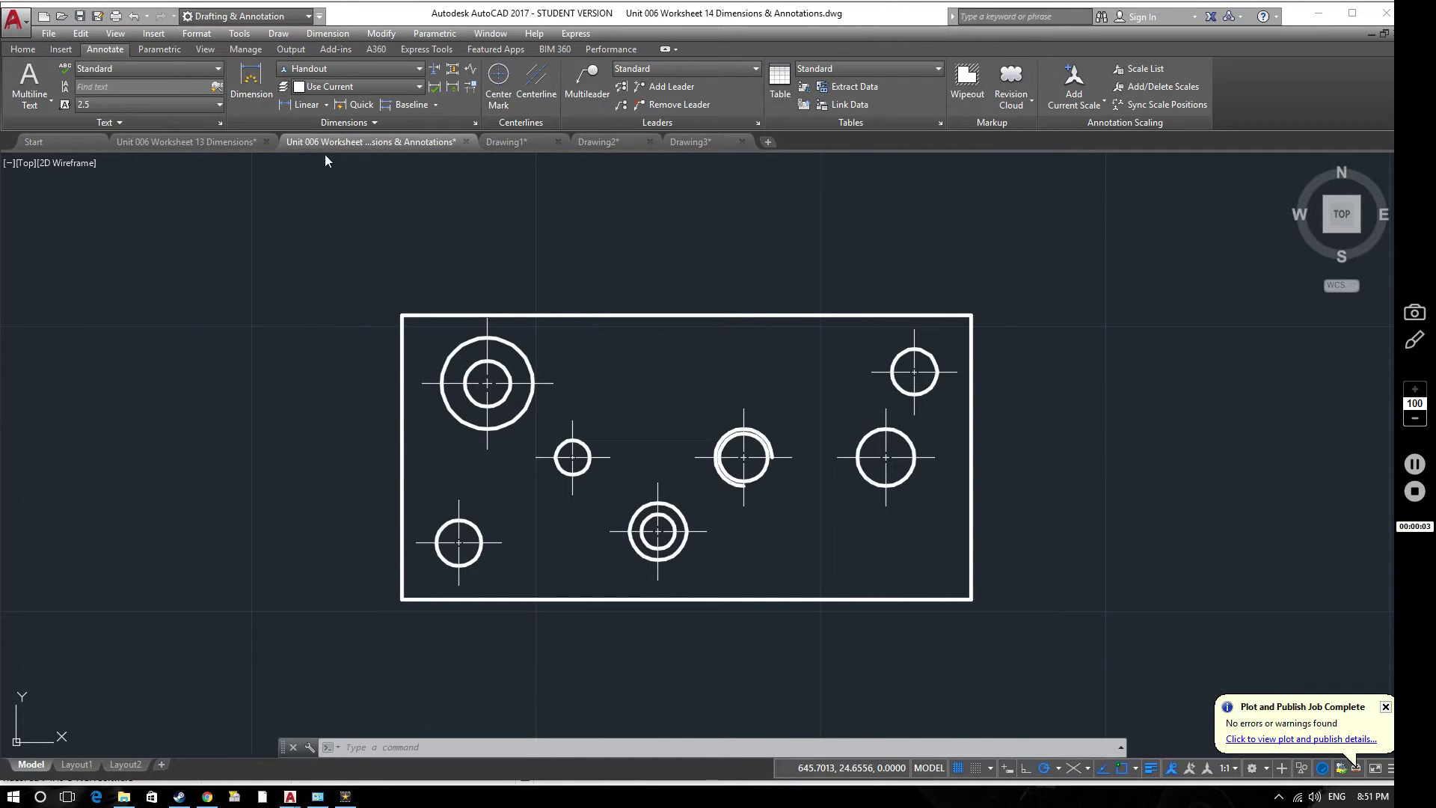
List the drawing's multileader styles: Annotative, Standard and Worksheet 14.
{"action": "left_click", "coordinate": [23, 49]}
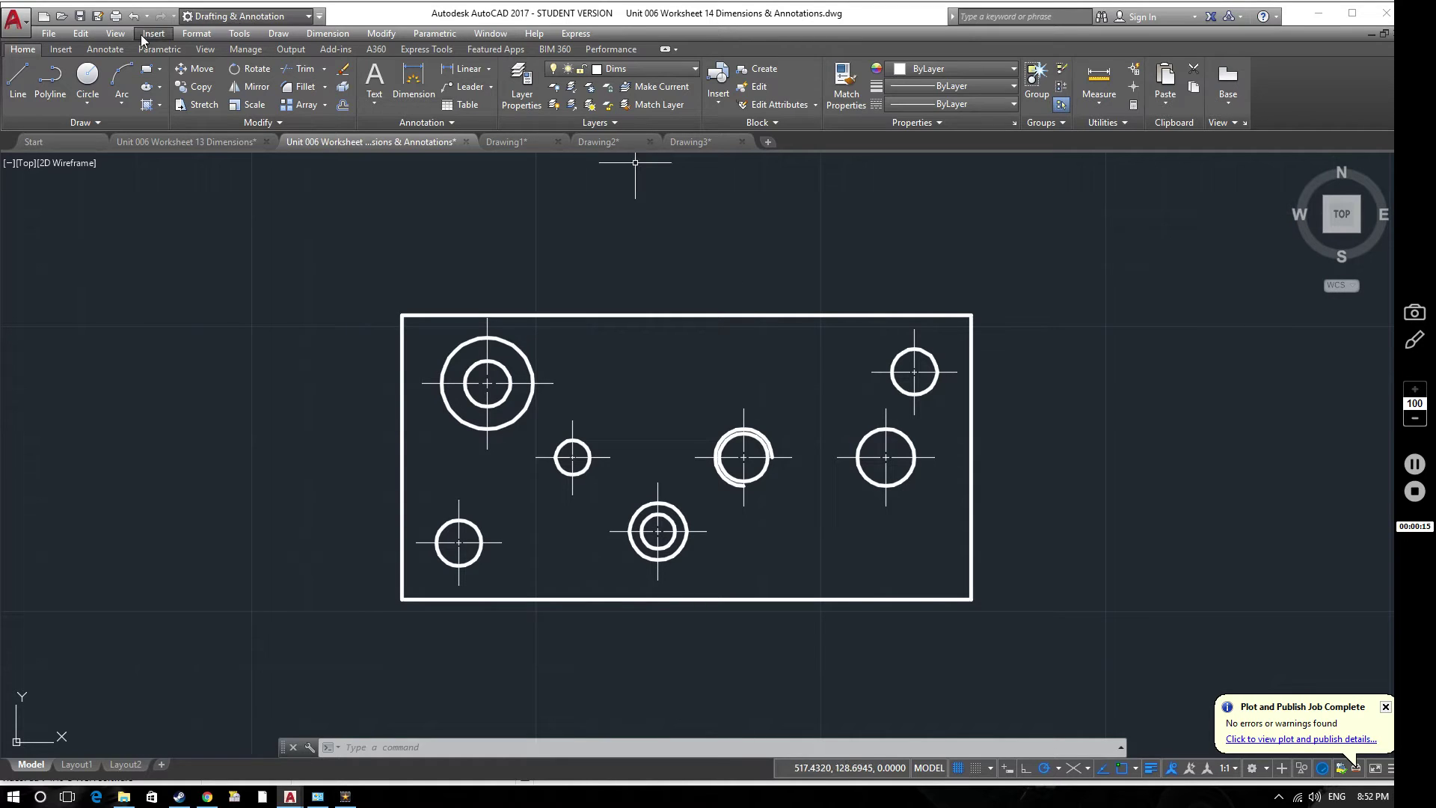
{"action": "left_click", "coordinate": [106, 50]}
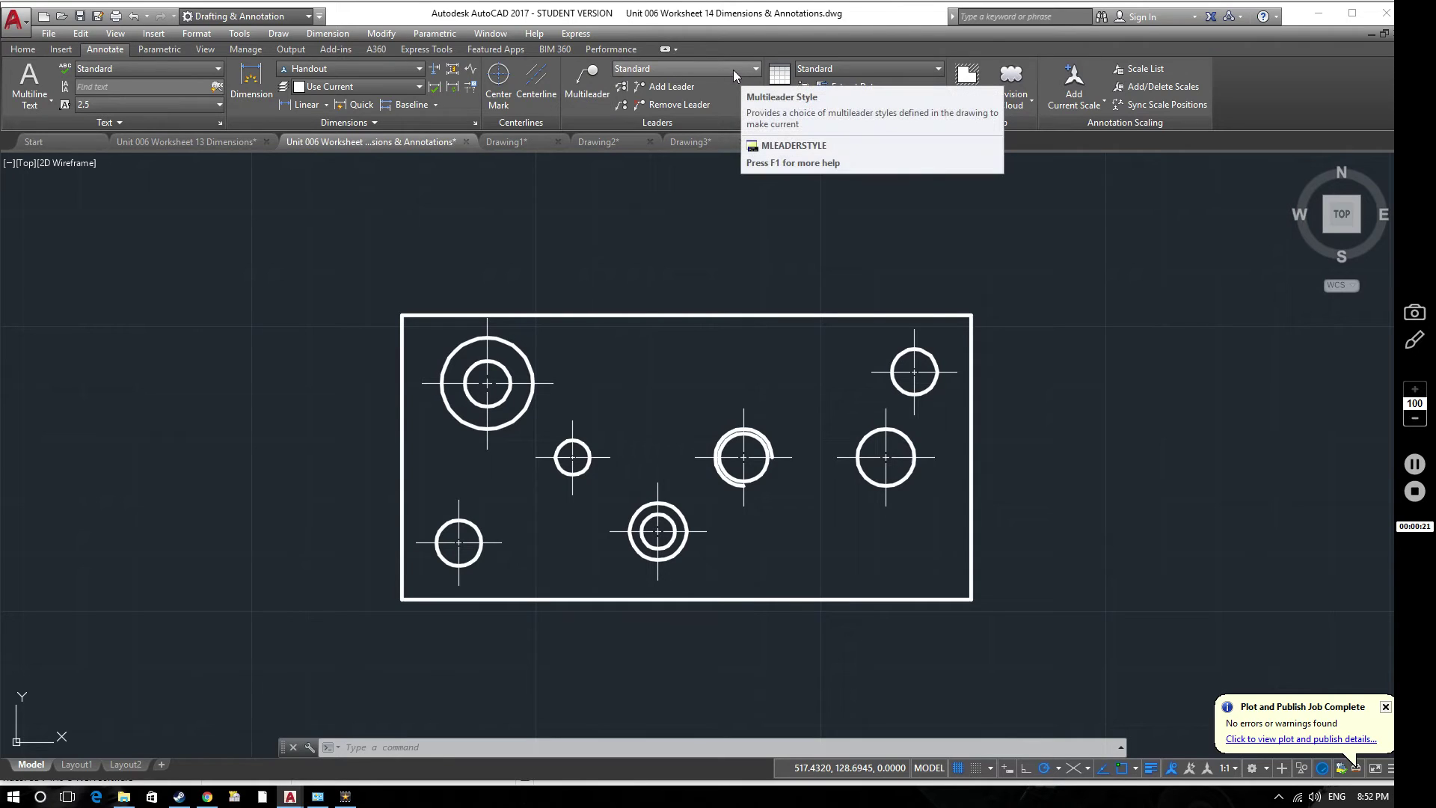
{"action": "left_click", "coordinate": [687, 69]}
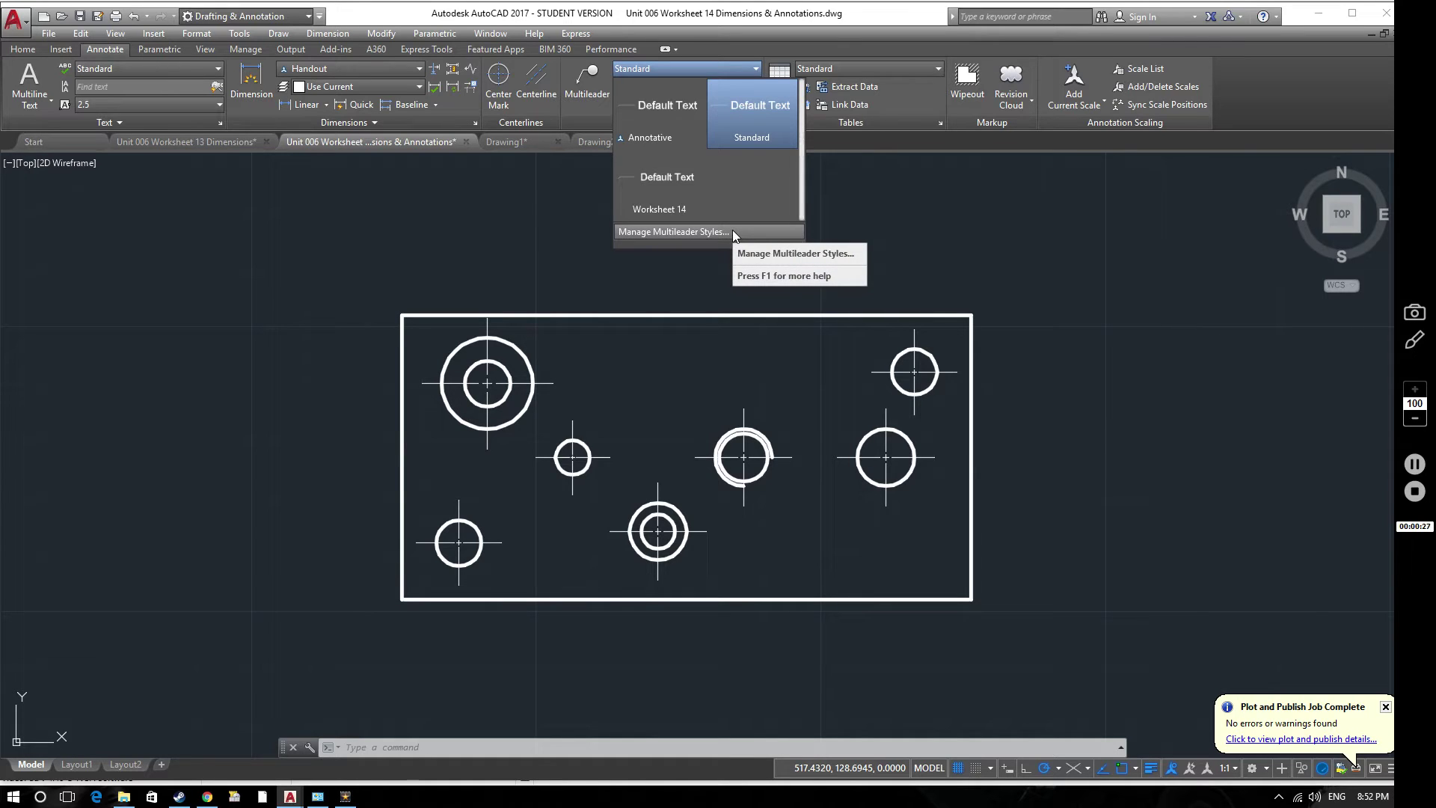
Create a new multileader style named Worksheet X, starting from Standard.
{"action": "left_click", "coordinate": [733, 231]}
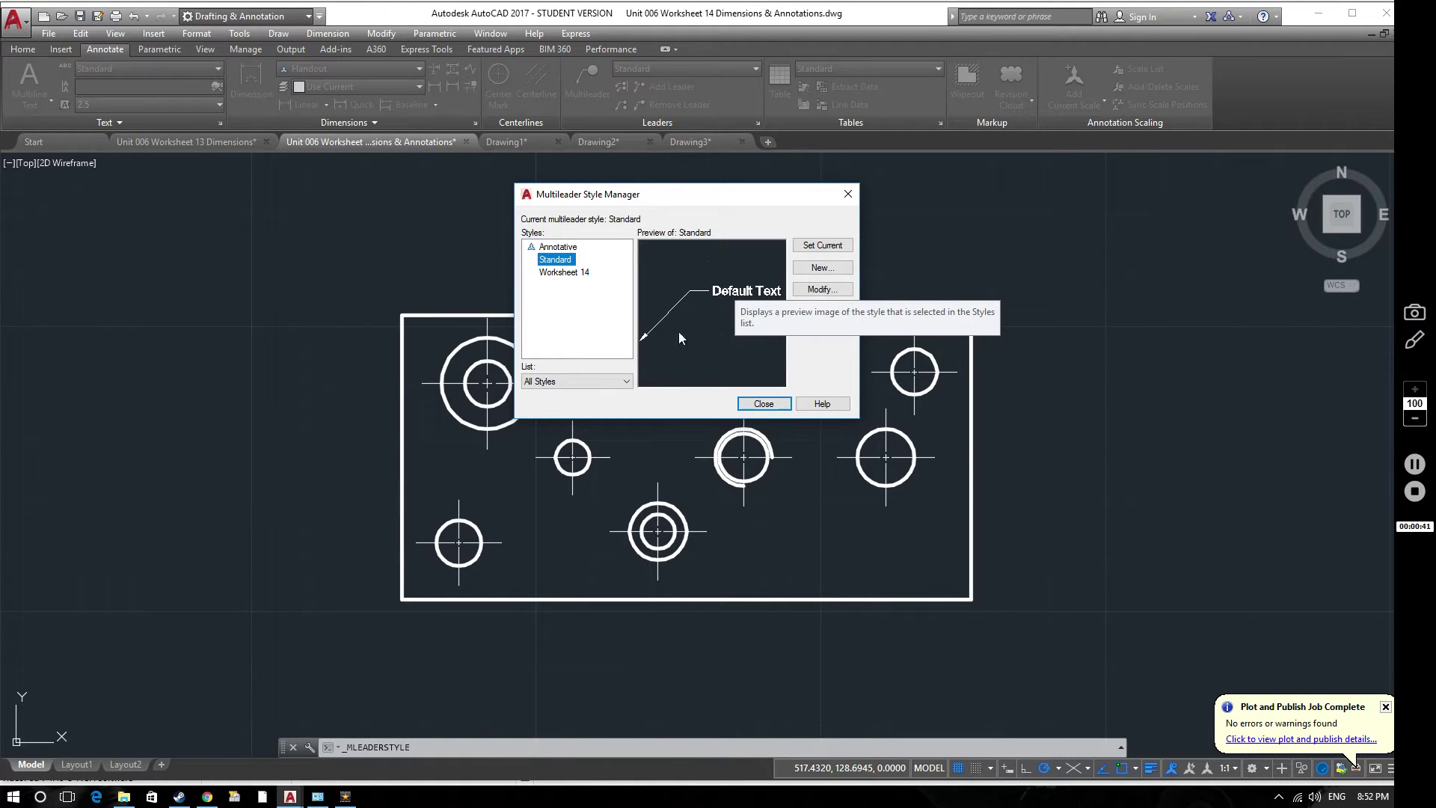
{"action": "left_click", "coordinate": [820, 268]}
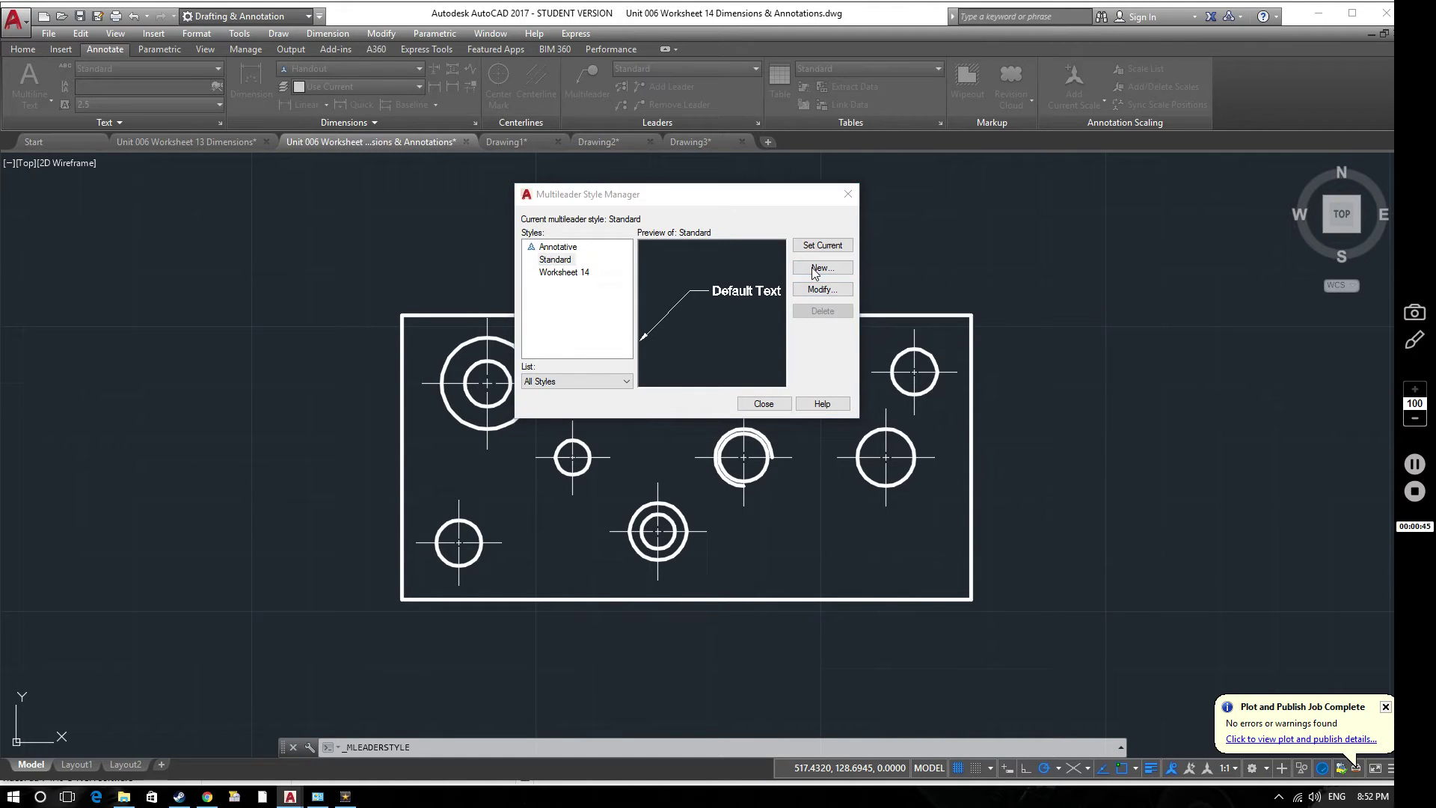
{"action": "type", "text": "Worksheet X"}
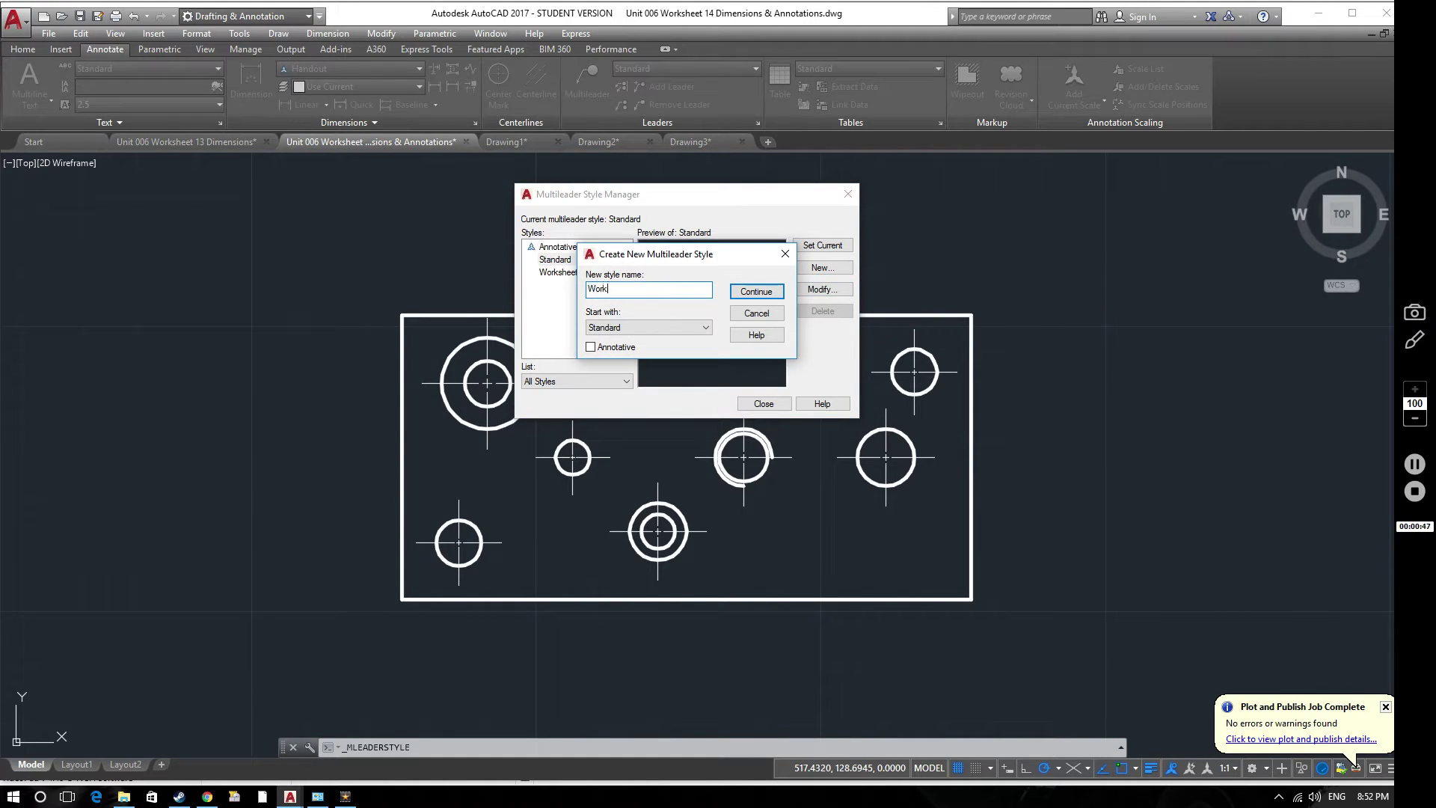
{"action": "left_click", "coordinate": [699, 327]}
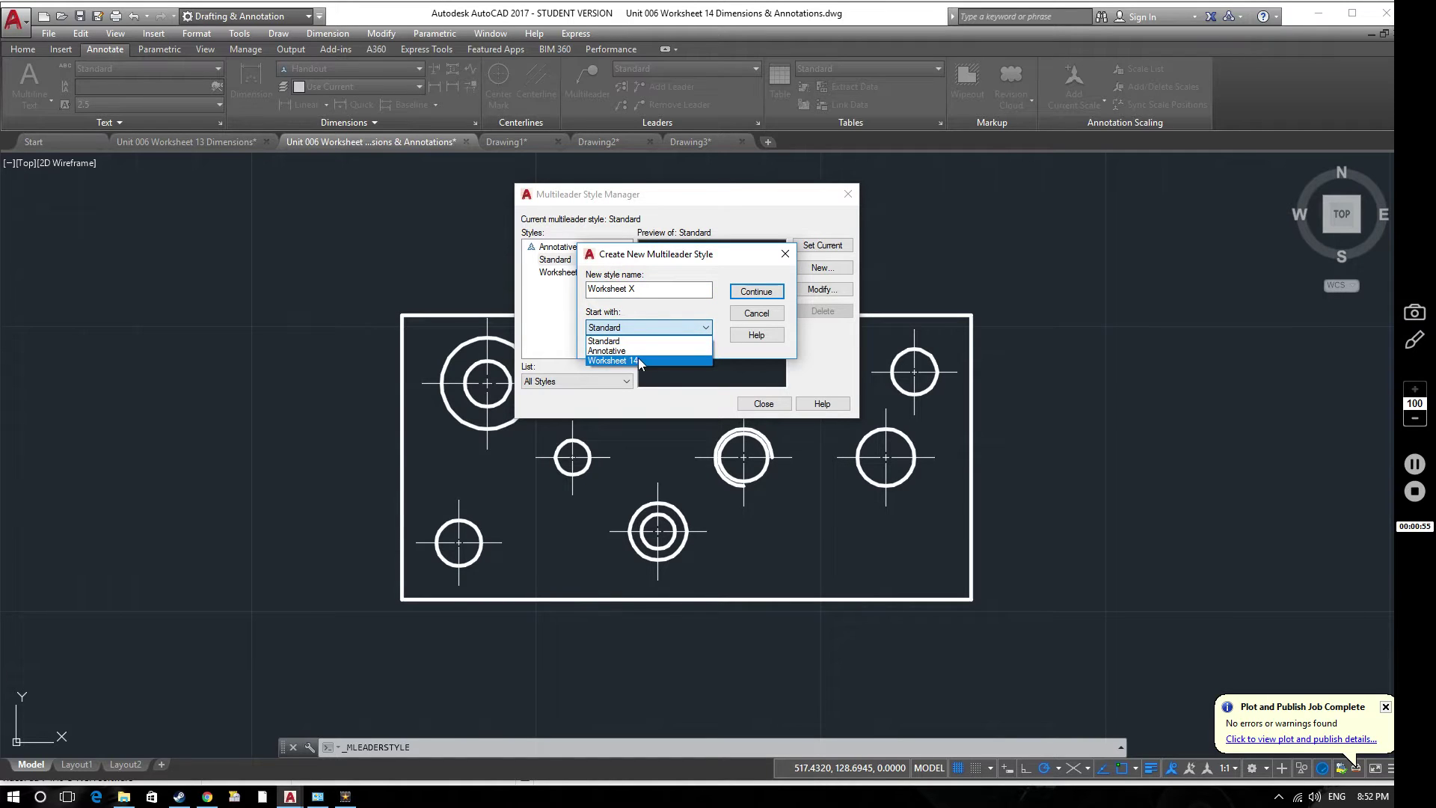
{"action": "left_click", "coordinate": [658, 344]}
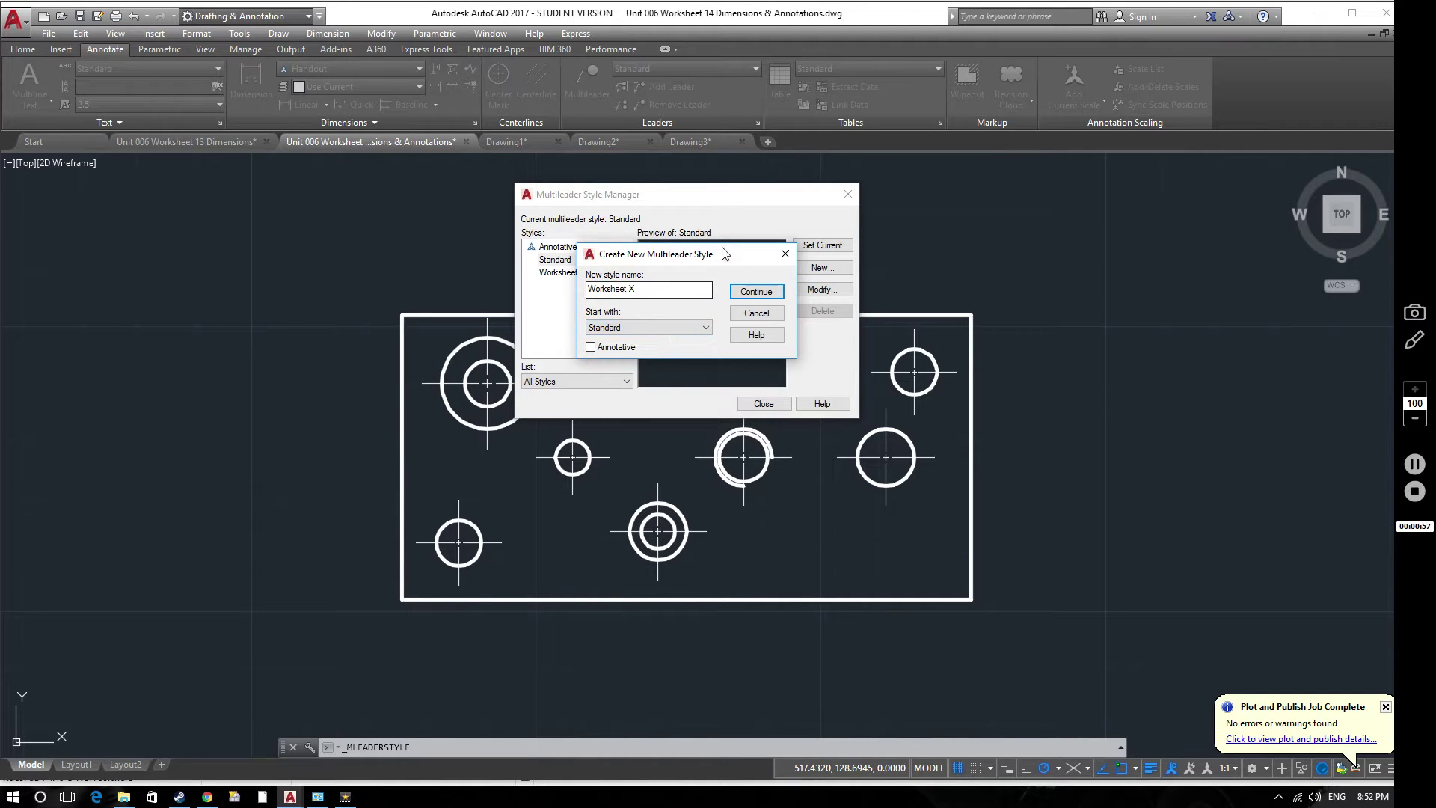
Set the Worksheet X leader type to Straight after trying Spline and None.
{"action": "left_click", "coordinate": [757, 292]}
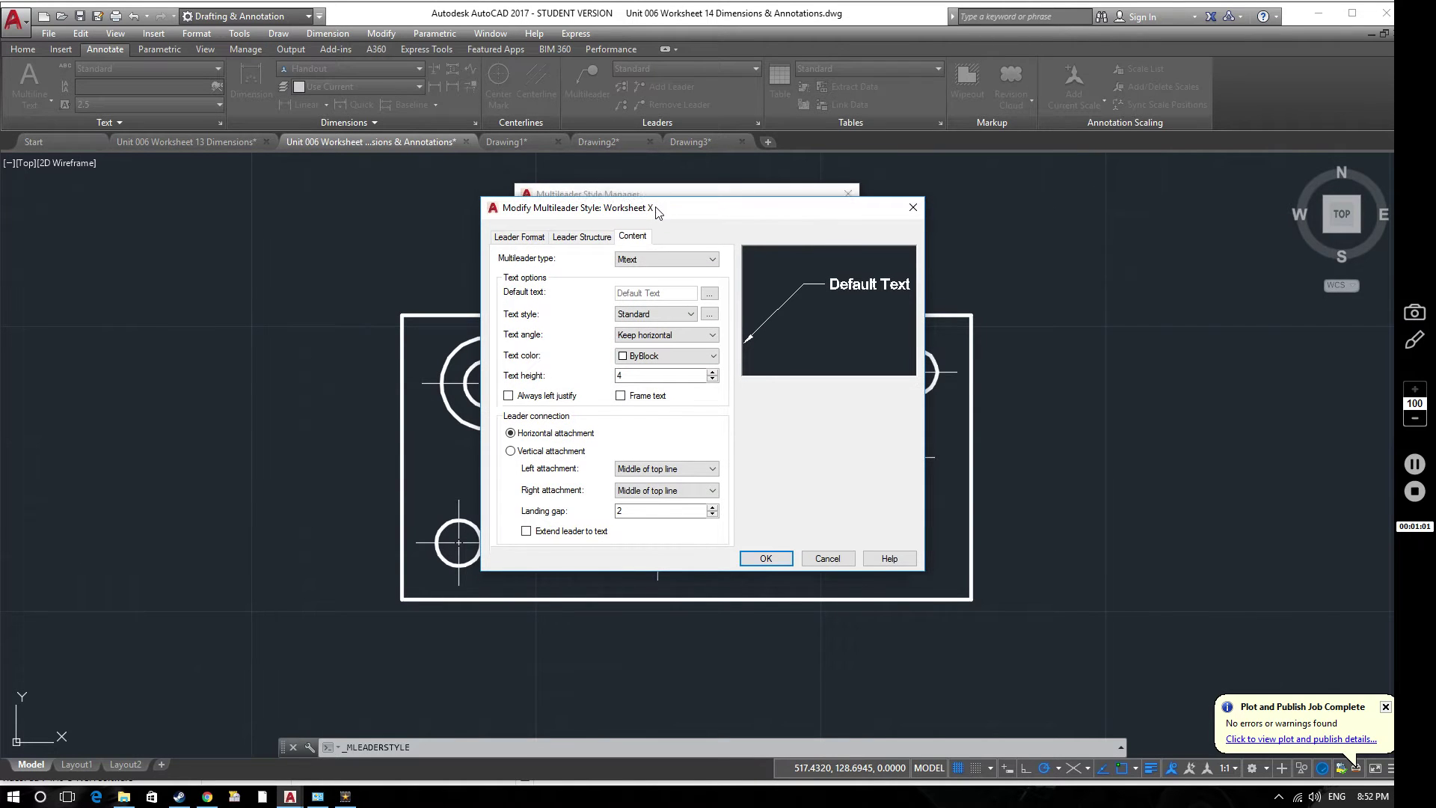
{"action": "left_click", "coordinate": [536, 224]}
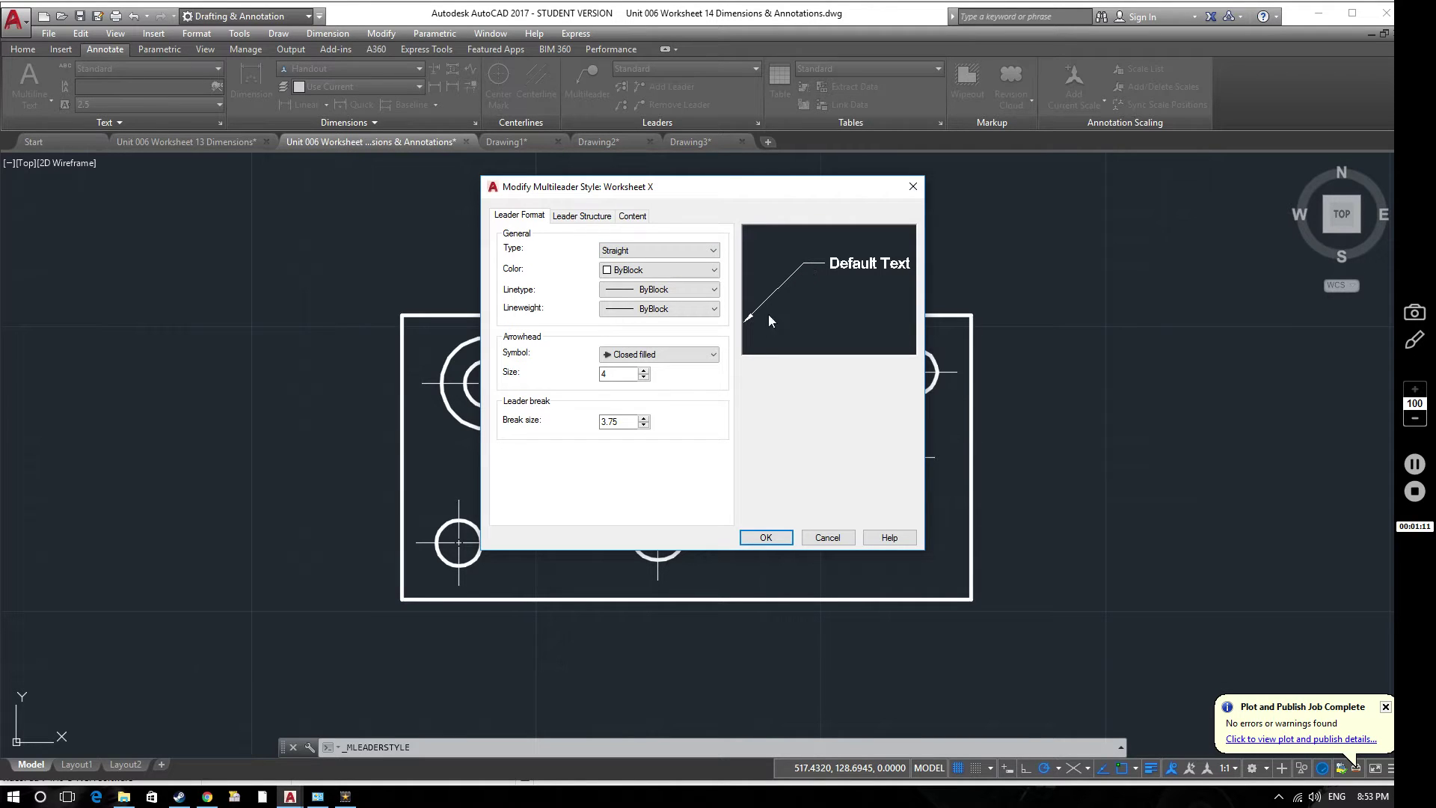
{"action": "left_click", "coordinate": [638, 250]}
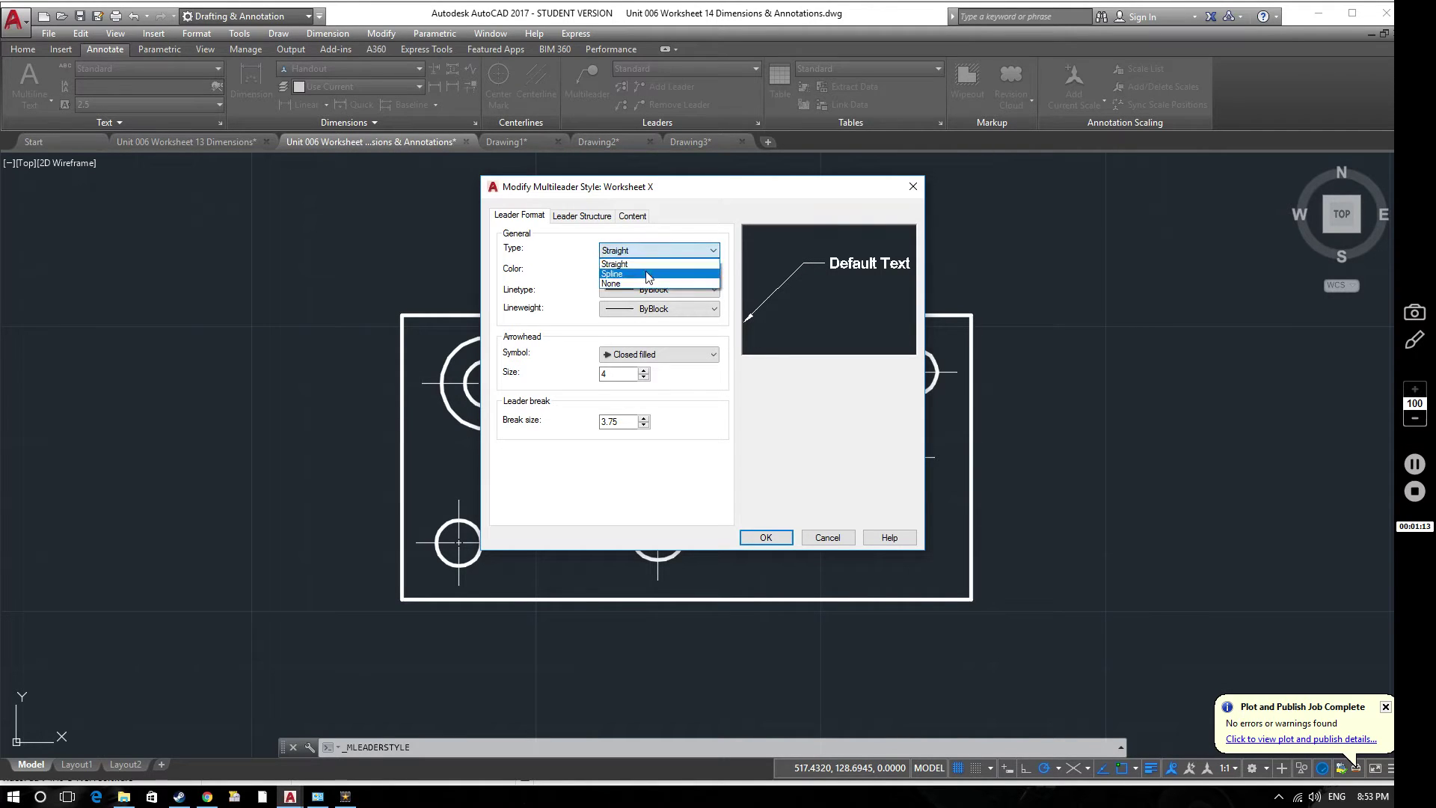
{"action": "left_click", "coordinate": [654, 280]}
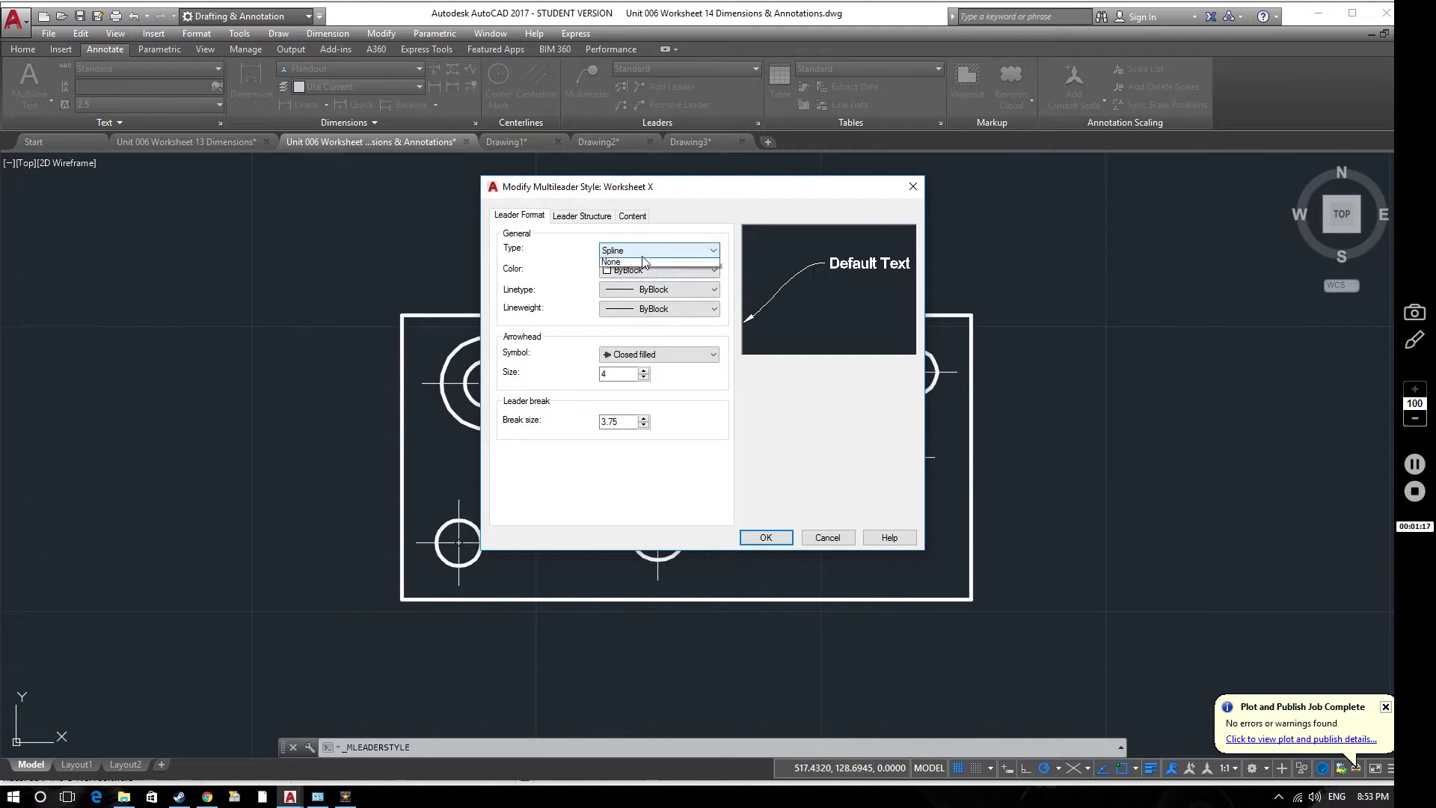
{"action": "left_click", "coordinate": [699, 252]}
{"action": "left_click", "coordinate": [662, 281]}
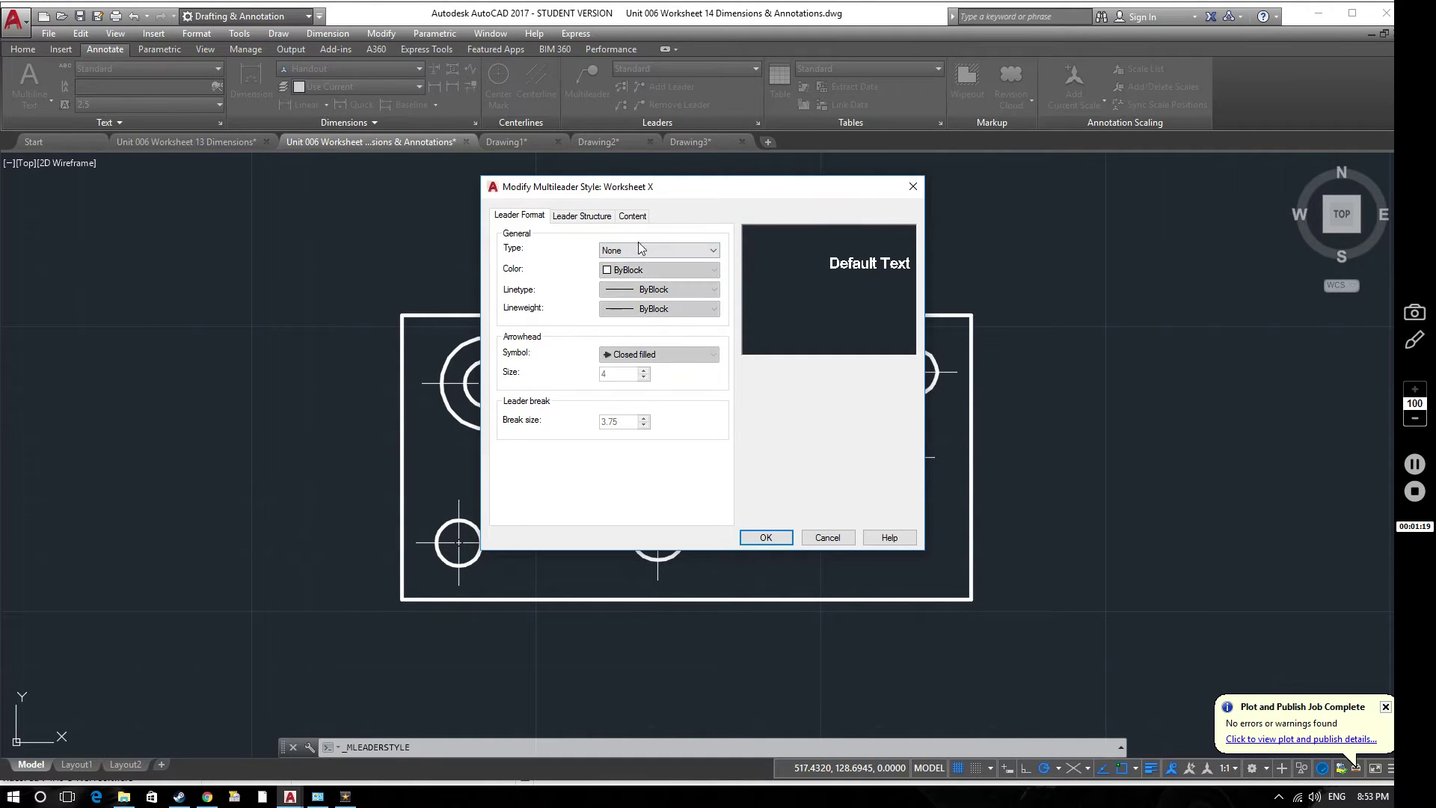
{"action": "left_click", "coordinate": [640, 250]}
{"action": "left_click", "coordinate": [668, 263]}
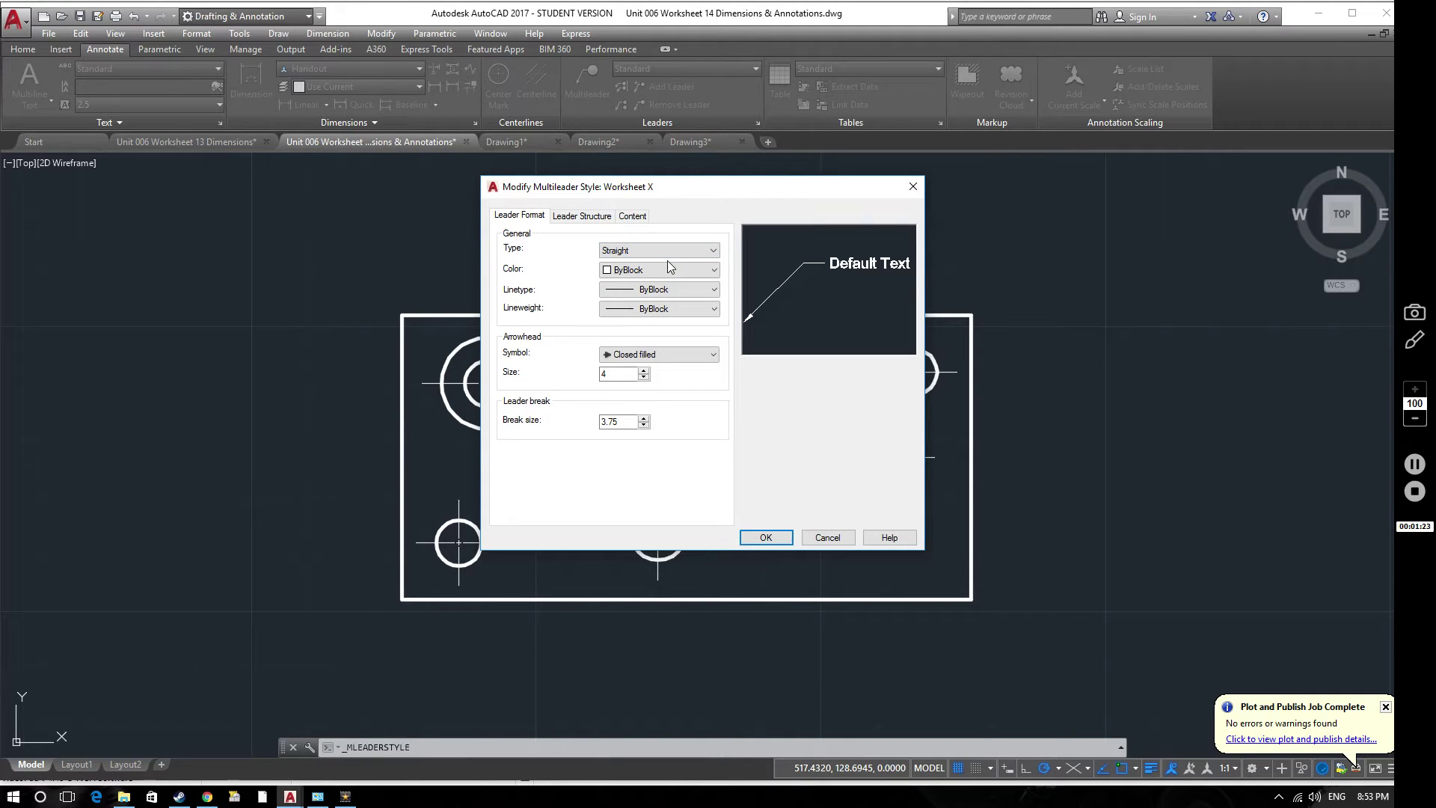
Keep the closed filled arrowhead at size 2.5, save, and reopen Worksheet X for editing.
{"action": "left_click", "coordinate": [696, 357]}
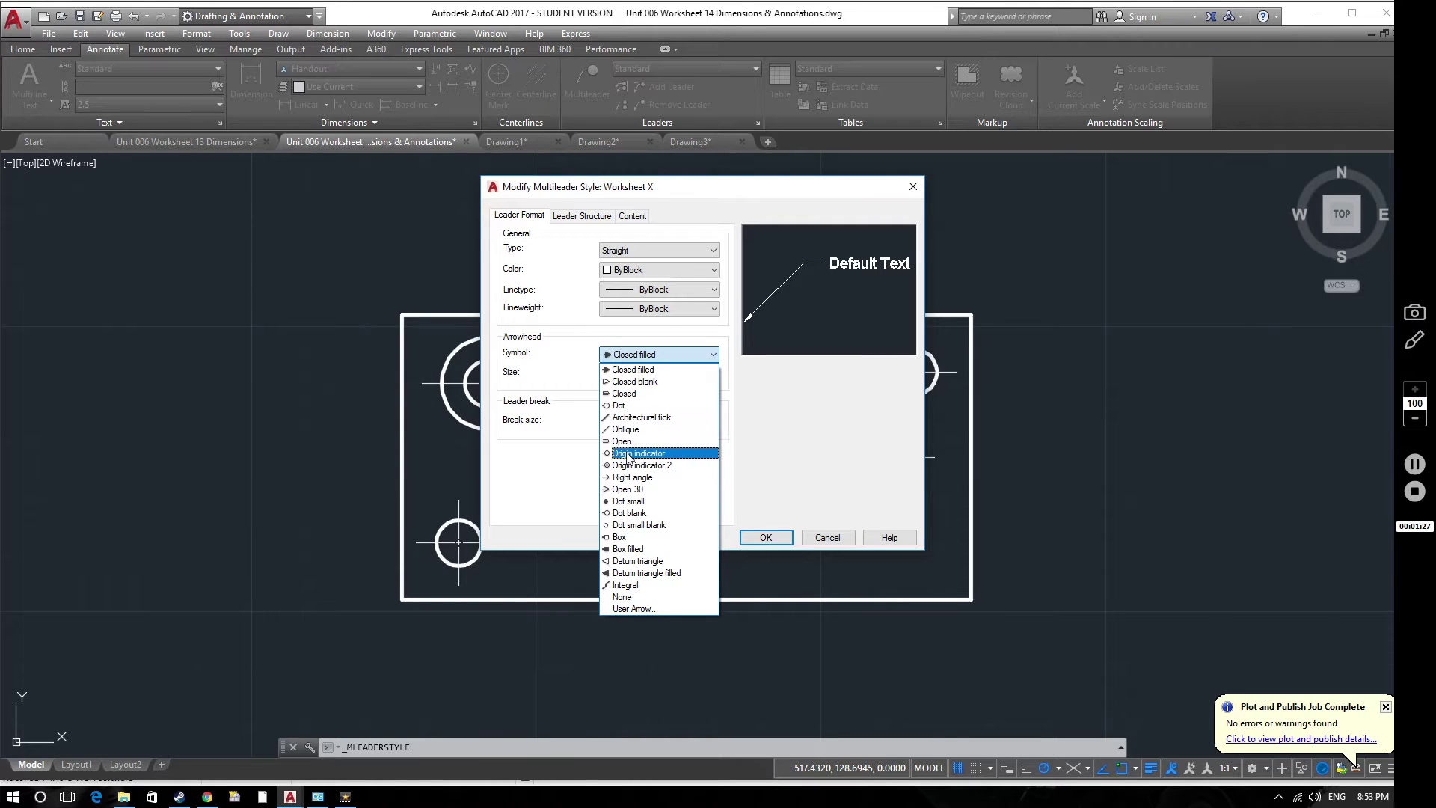
{"action": "left_click", "coordinate": [629, 369]}
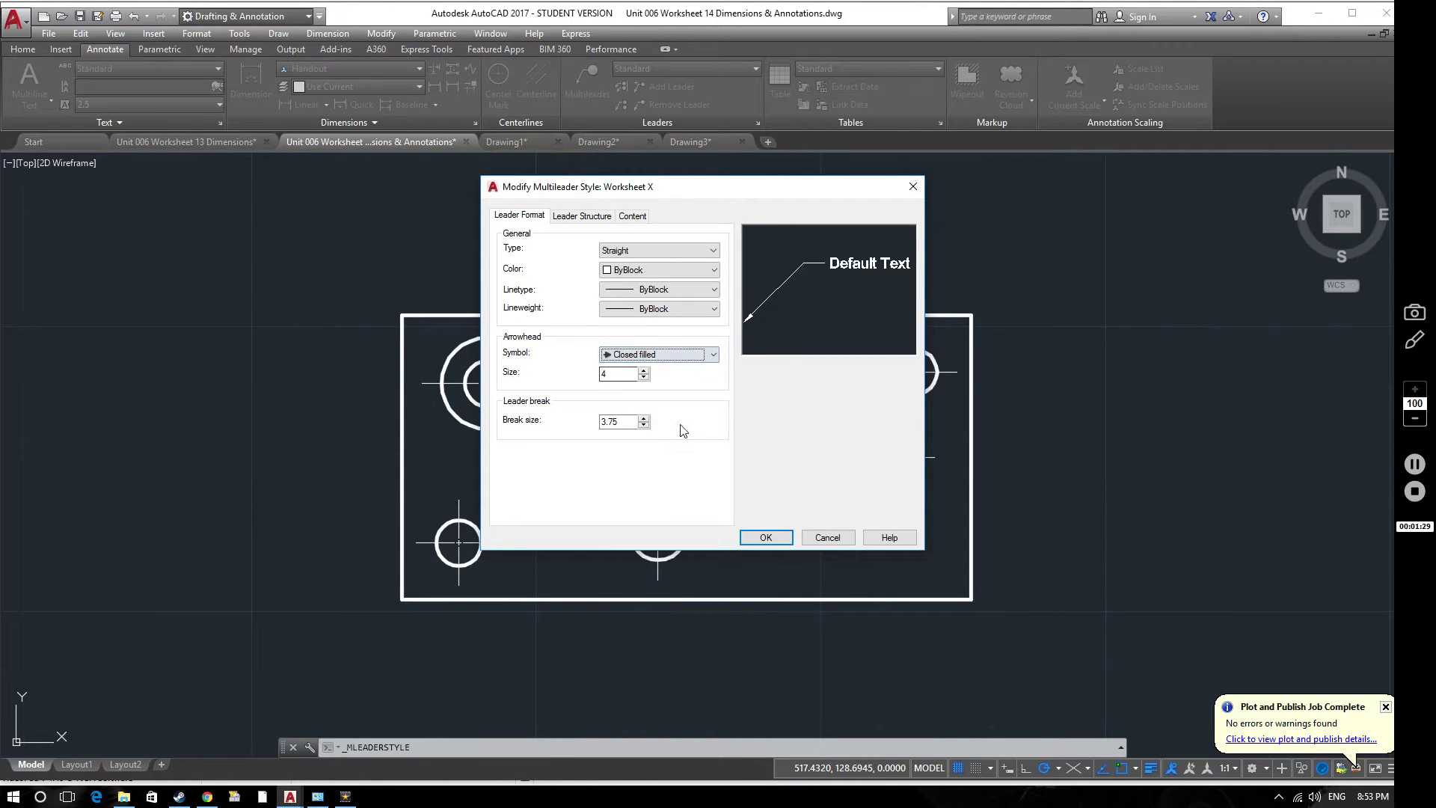
{"action": "key", "text": "Tab"}
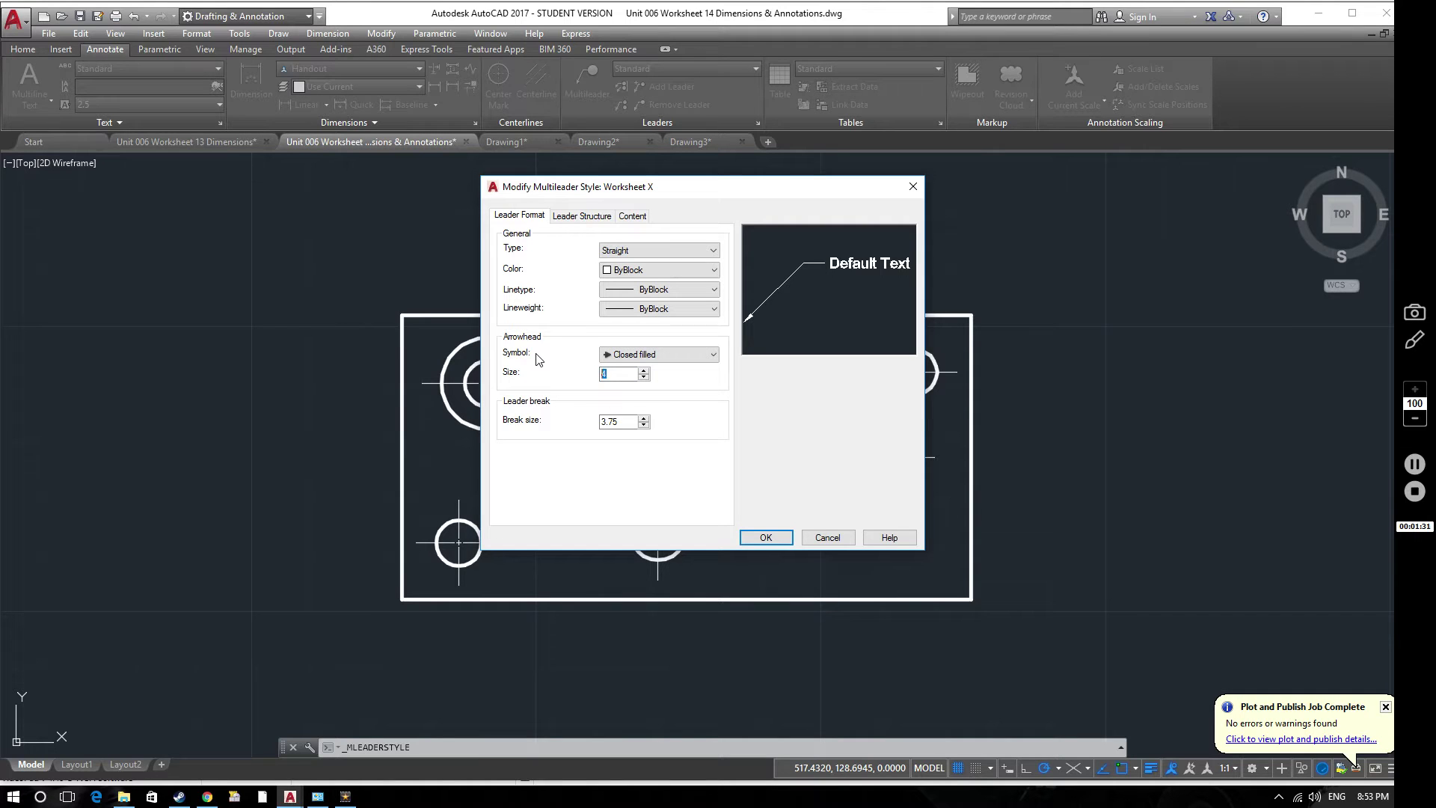
{"action": "type", "text": "2.5"}
{"action": "left_click", "coordinate": [755, 540]}
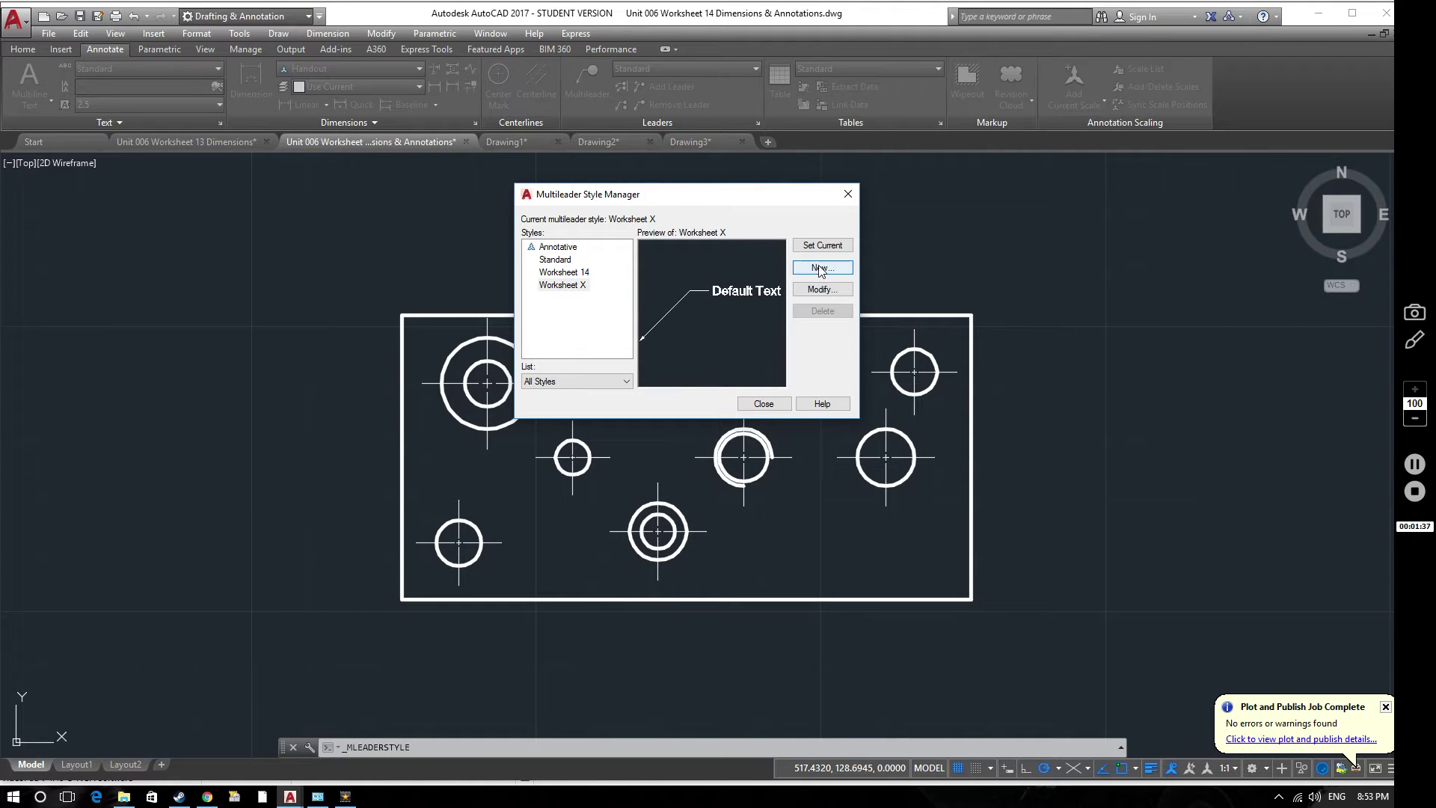
{"action": "left_click", "coordinate": [578, 290]}
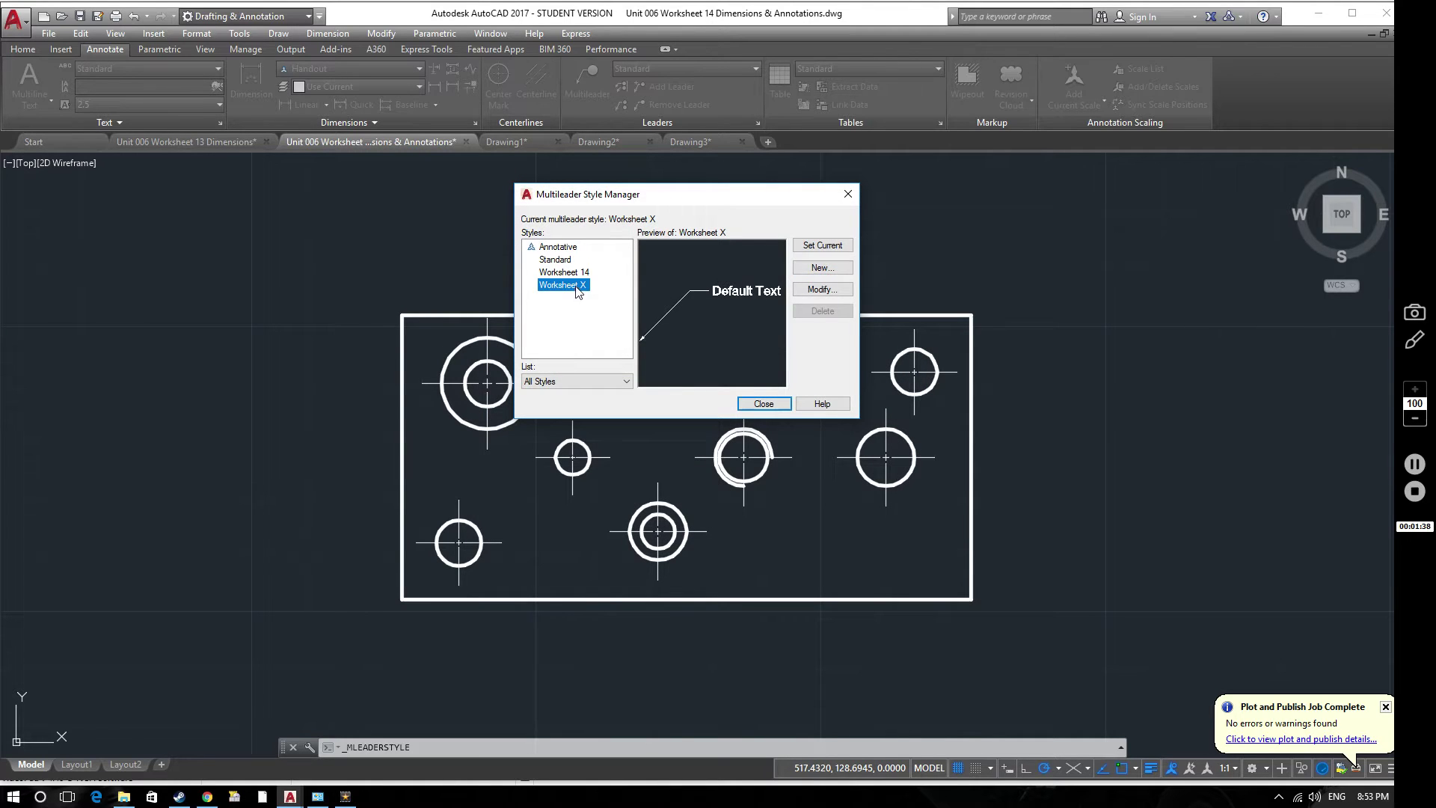
{"action": "left_click", "coordinate": [814, 292]}
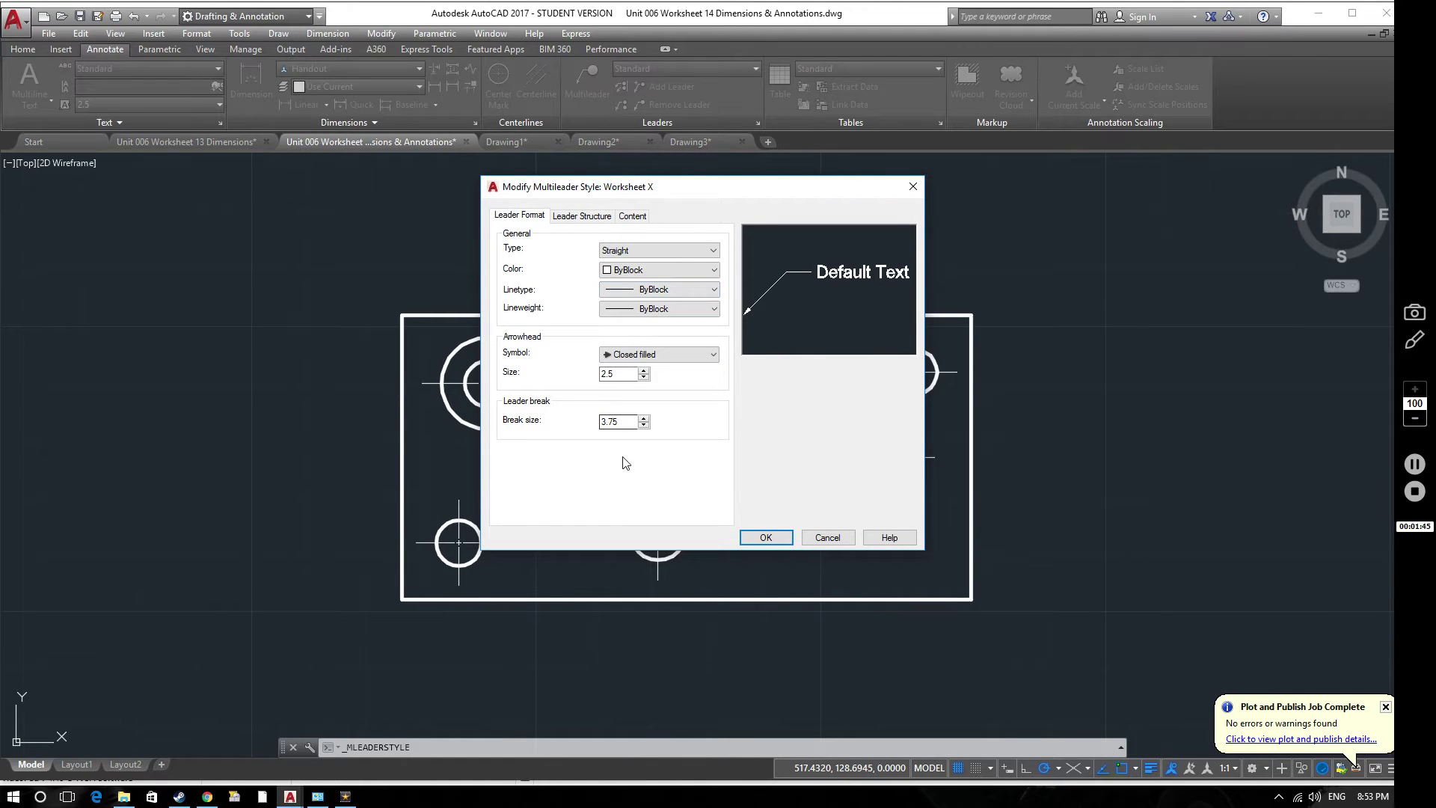
{"action": "left_click", "coordinate": [583, 216]}
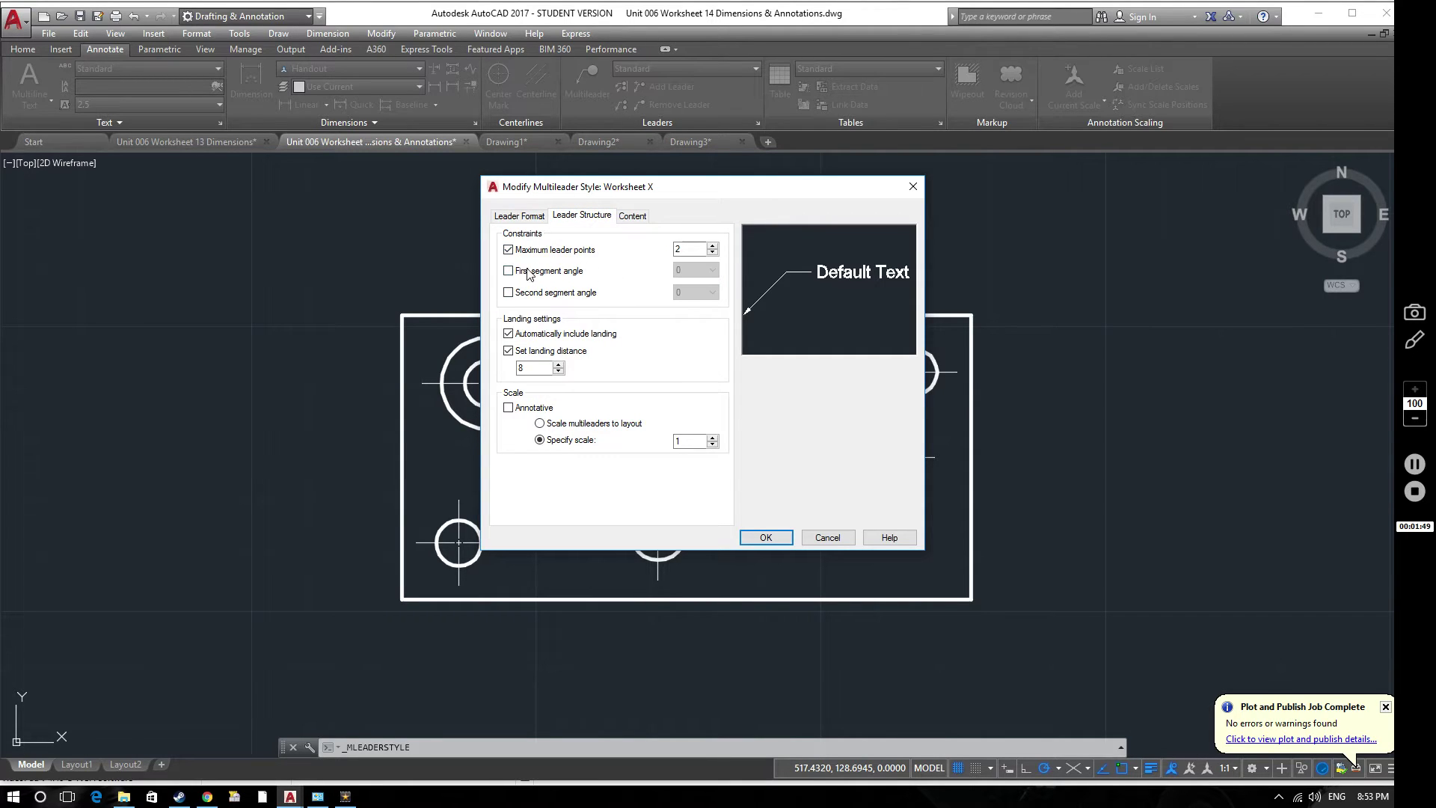
Change Worksheet X's landing distance from 8 to 5.
{"action": "double_click", "coordinate": [536, 369]}
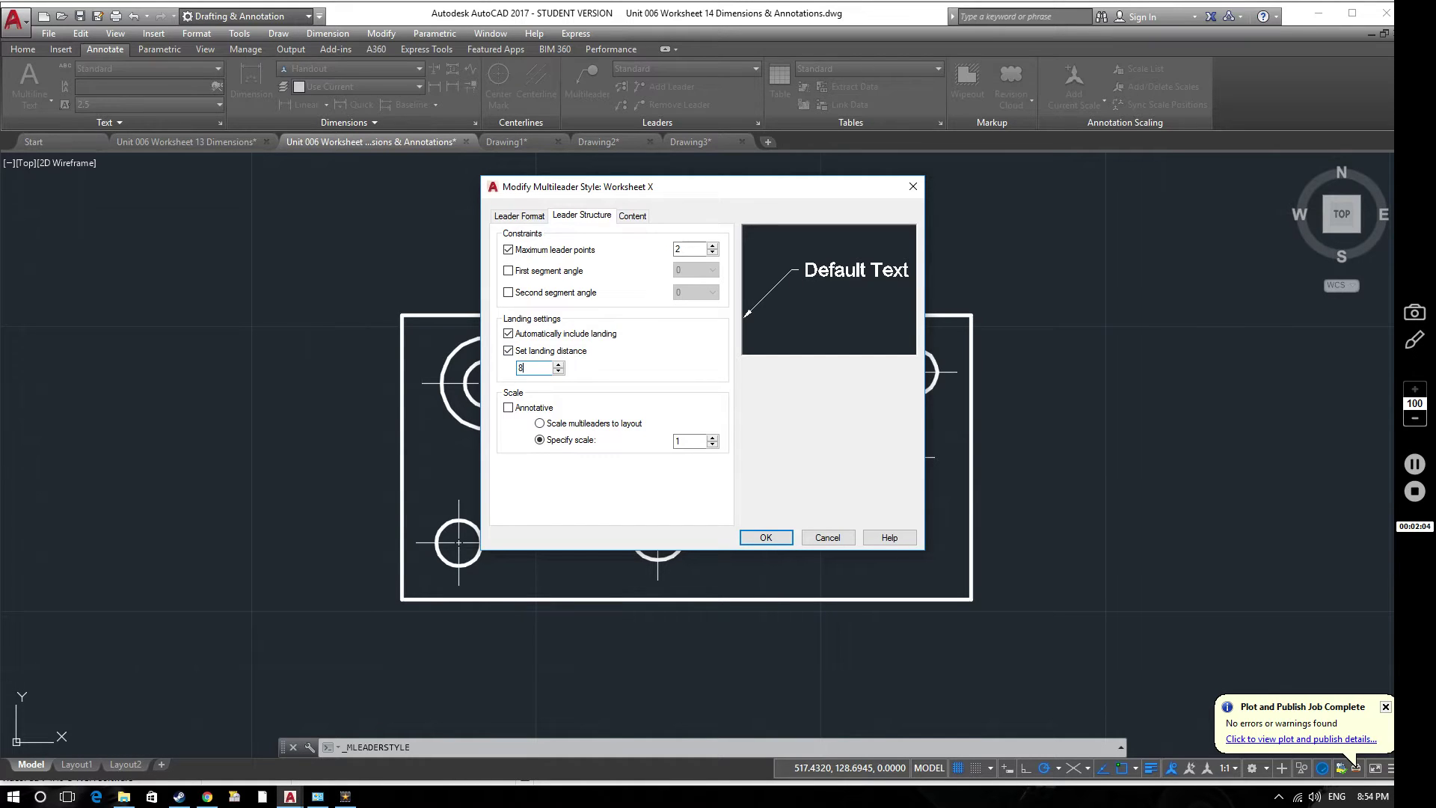
{"action": "double_click", "coordinate": [529, 371]}
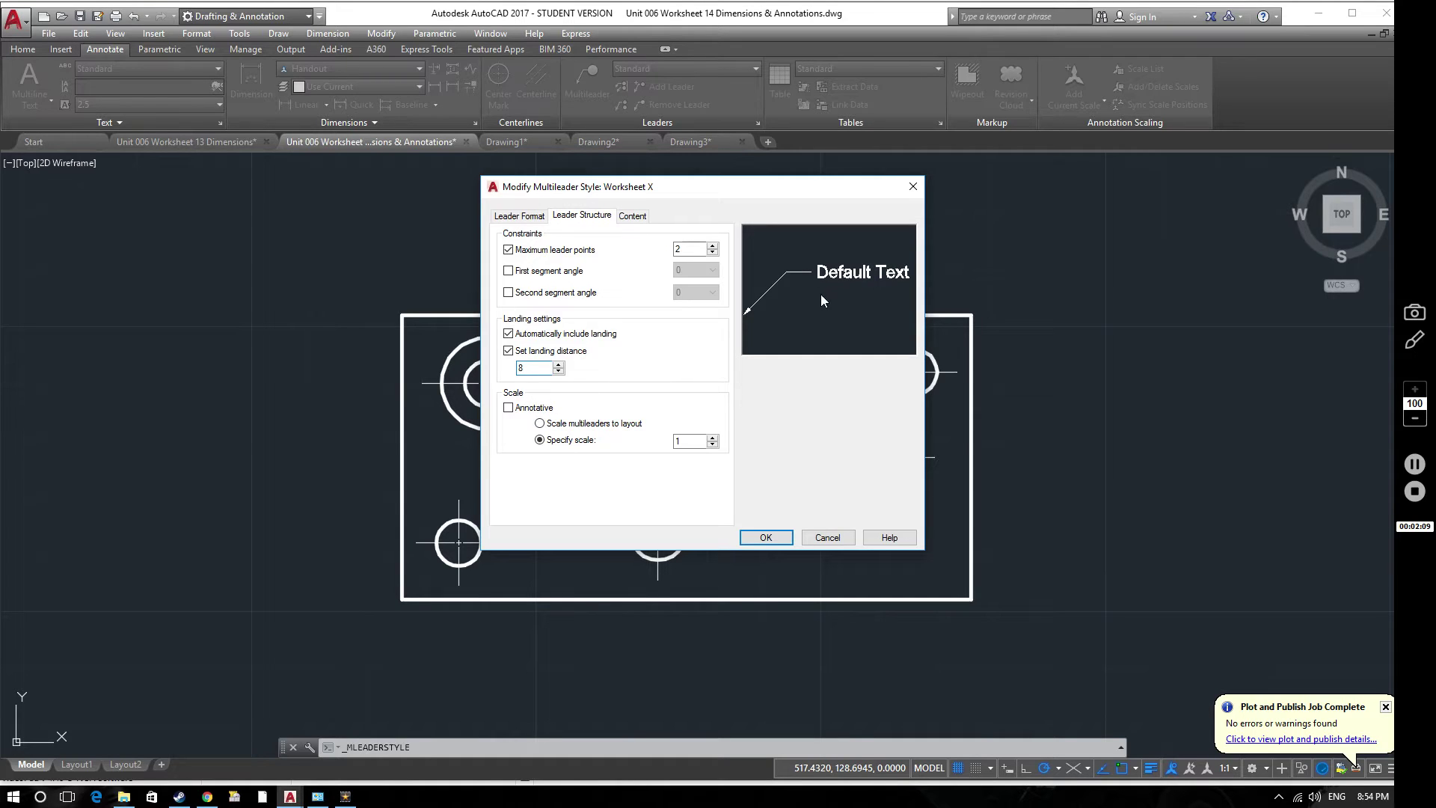
{"action": "left_click_drag", "start_coordinate": [538, 368], "coordinate": [494, 371]}
{"action": "key", "text": "BackSpace"}
{"action": "type", "text": "6"}
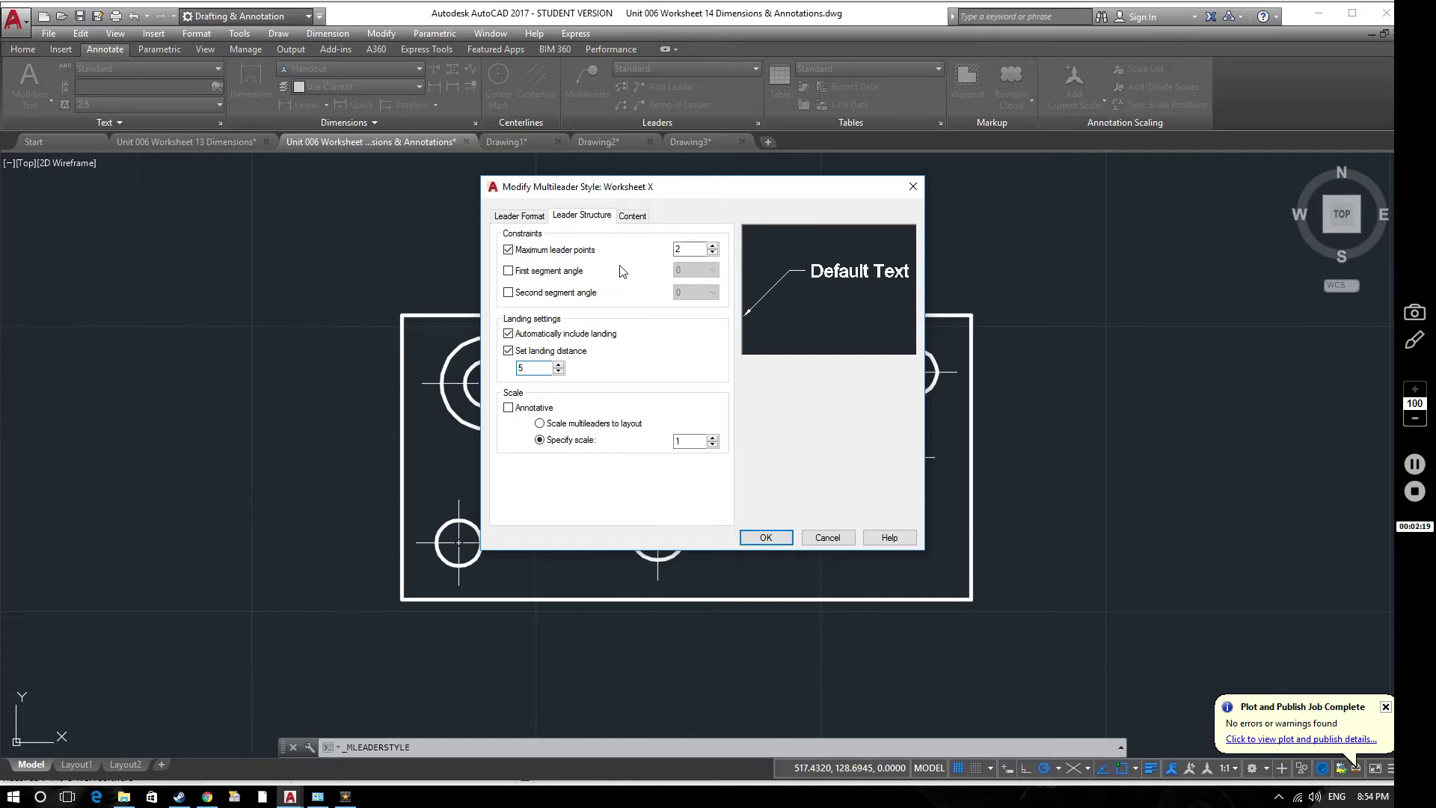
Keep the Mtext multileader type and horizontal text angle on the Content tab.
{"action": "left_click", "coordinate": [633, 216]}
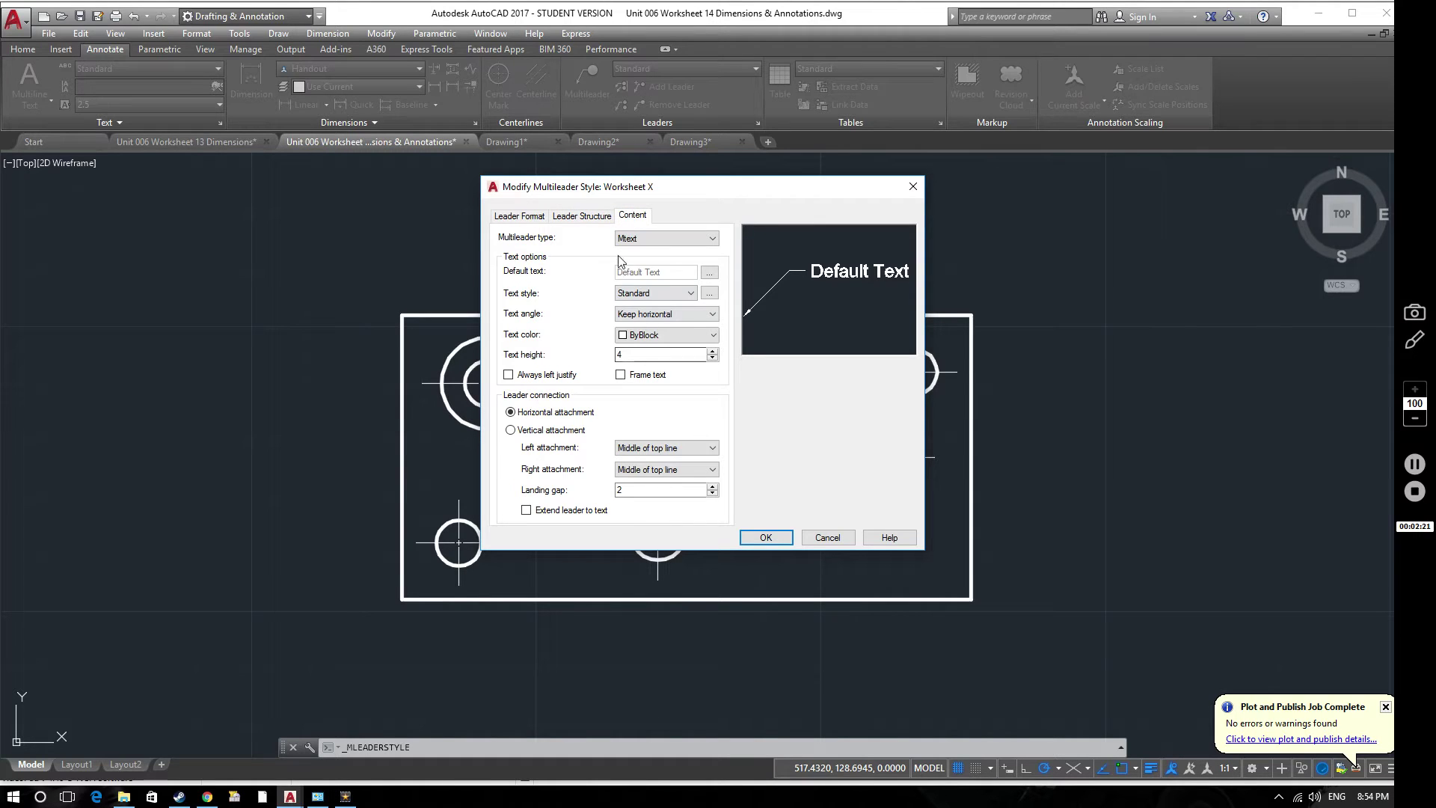
{"action": "left_click", "coordinate": [647, 239]}
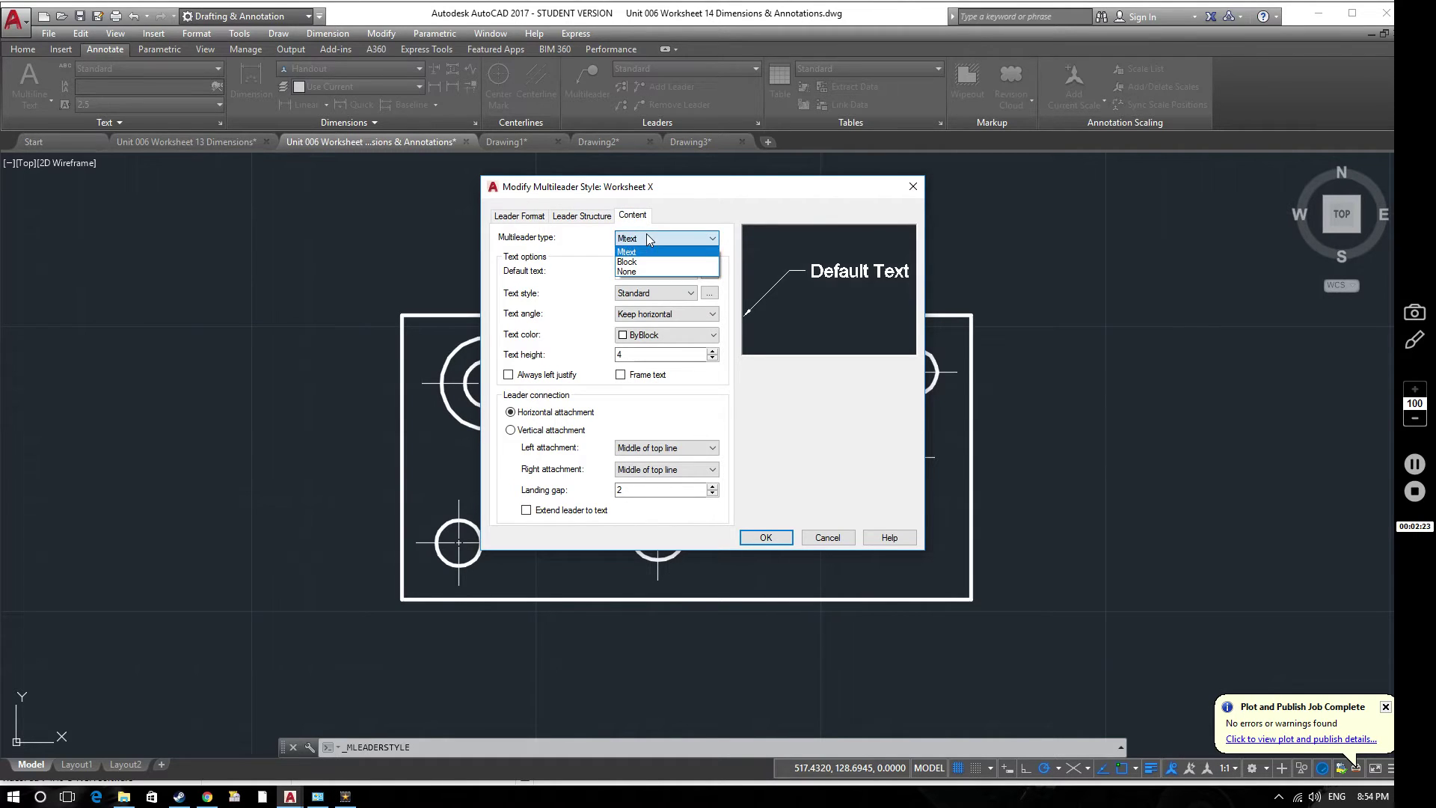
{"action": "left_click", "coordinate": [648, 239]}
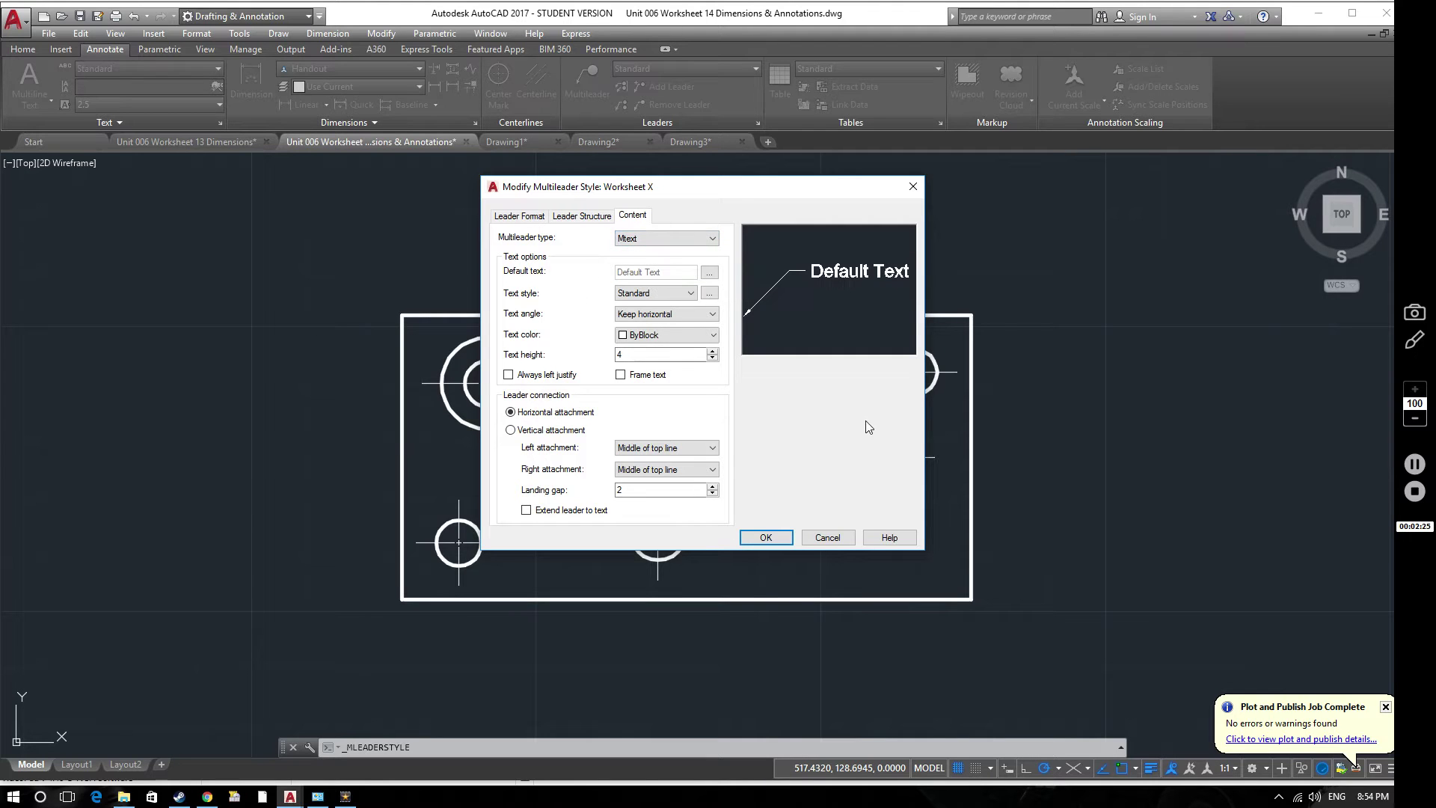
{"action": "left_click", "coordinate": [646, 314]}
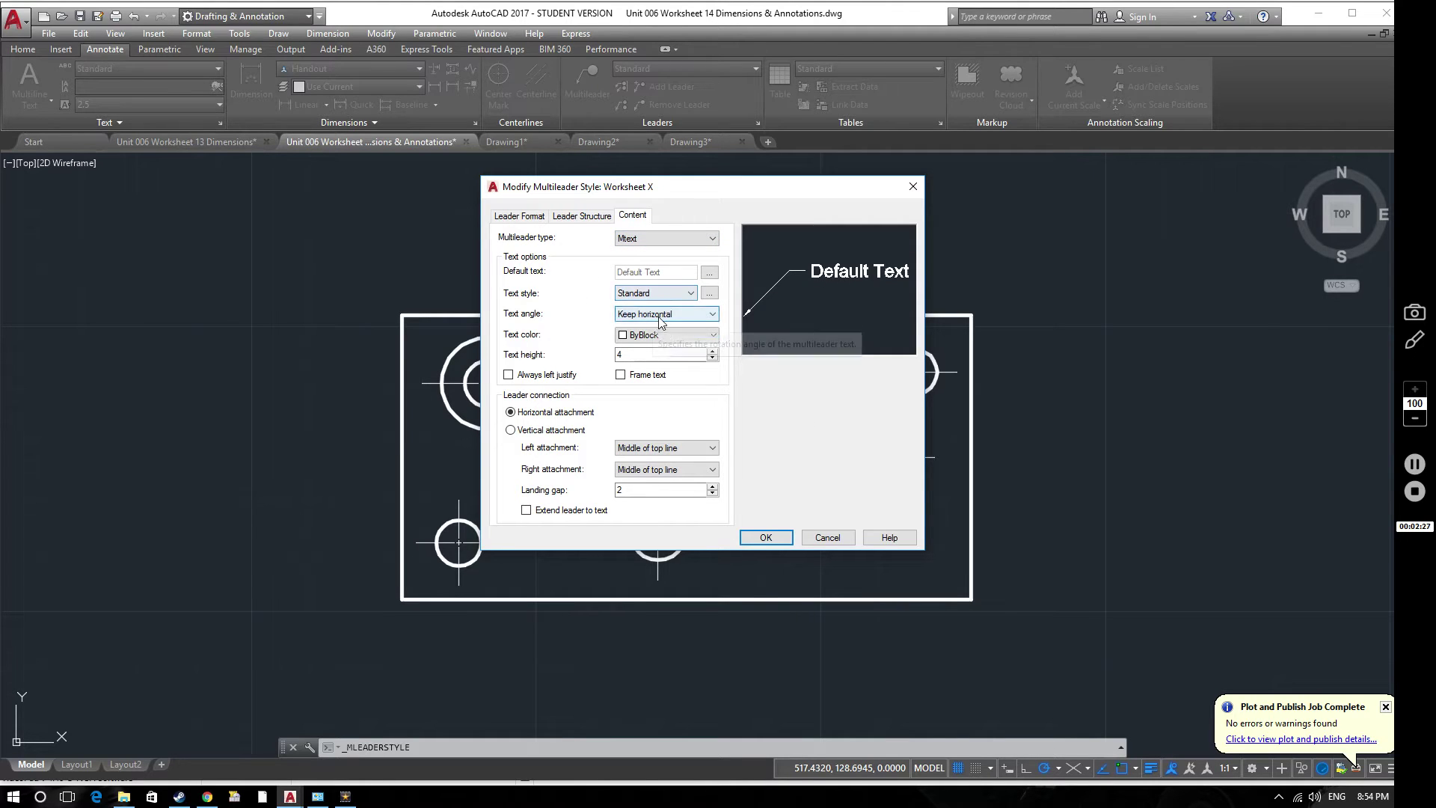
{"action": "left_click", "coordinate": [681, 348]}
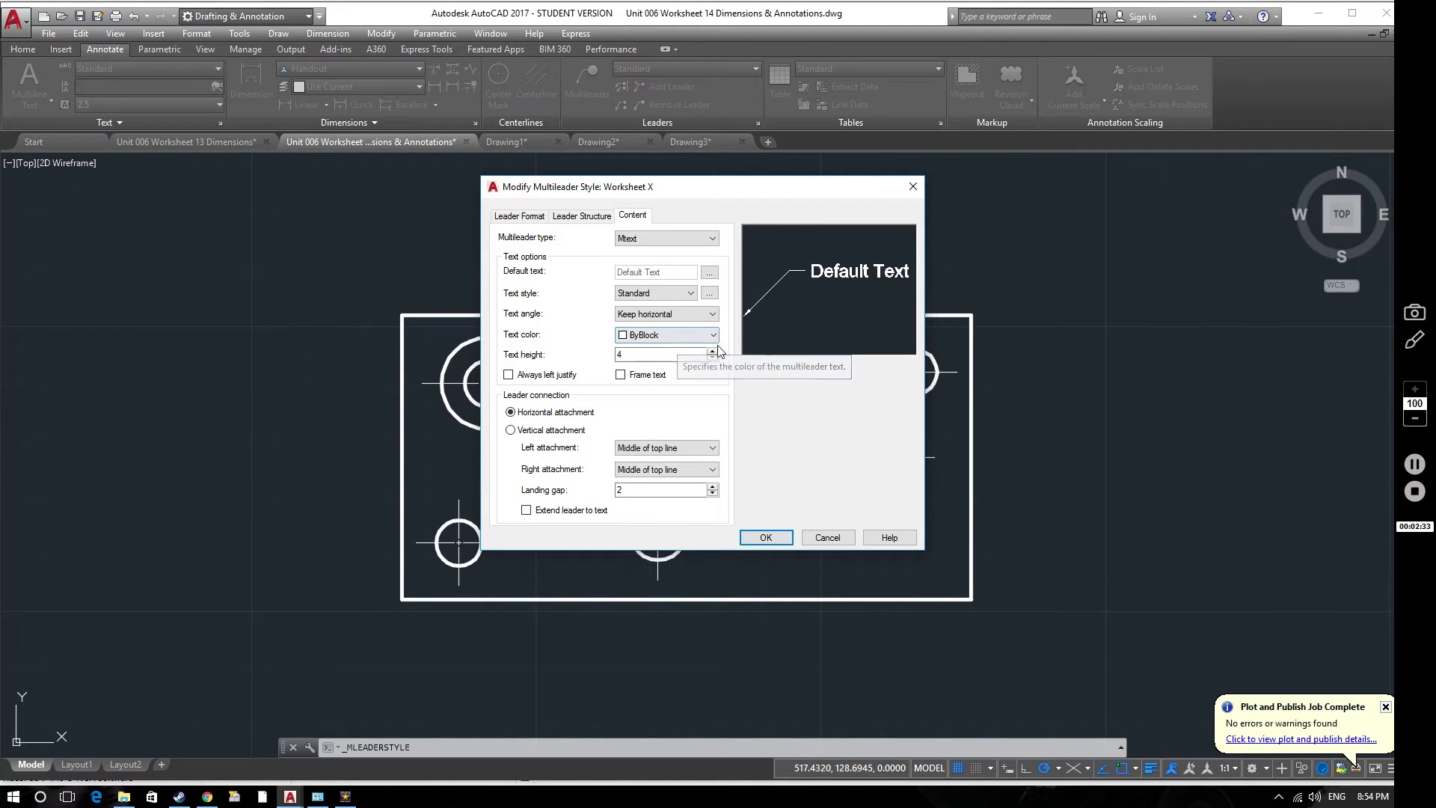
Set text colour to ByBlock and height 2.5, leaving the text frame off.
{"action": "left_click", "coordinate": [707, 338]}
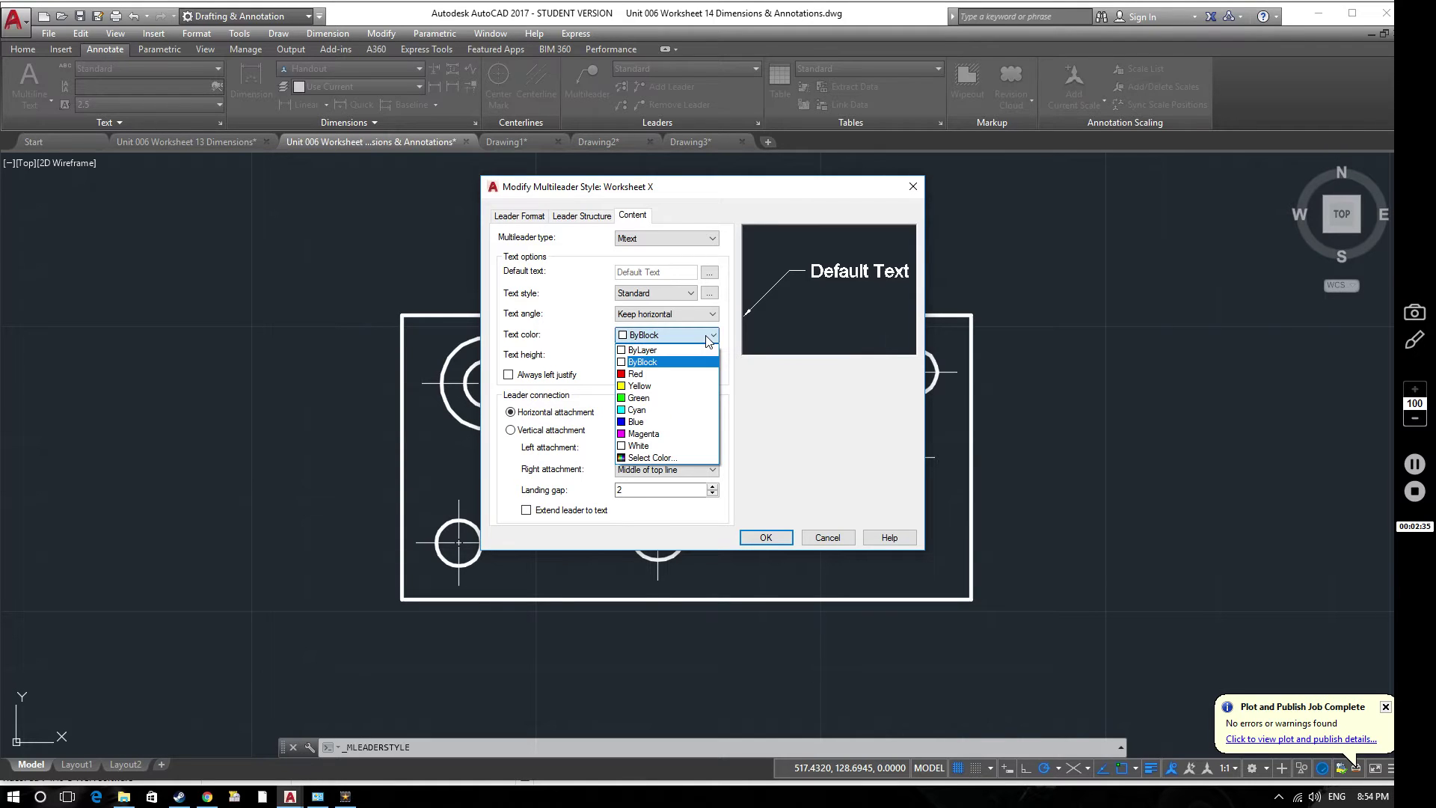
{"action": "left_click", "coordinate": [636, 373]}
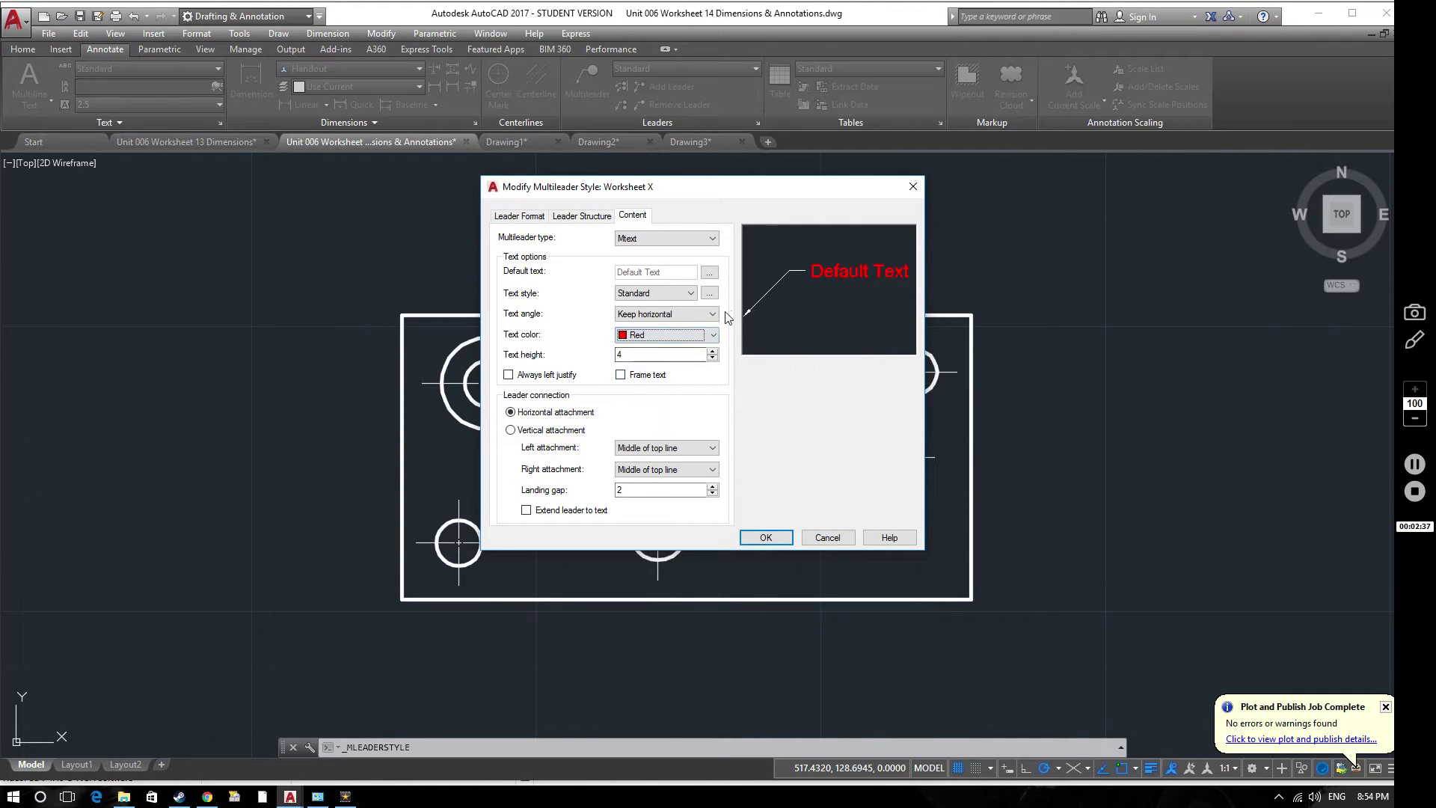
{"action": "left_click", "coordinate": [689, 334]}
{"action": "left_click", "coordinate": [641, 357]}
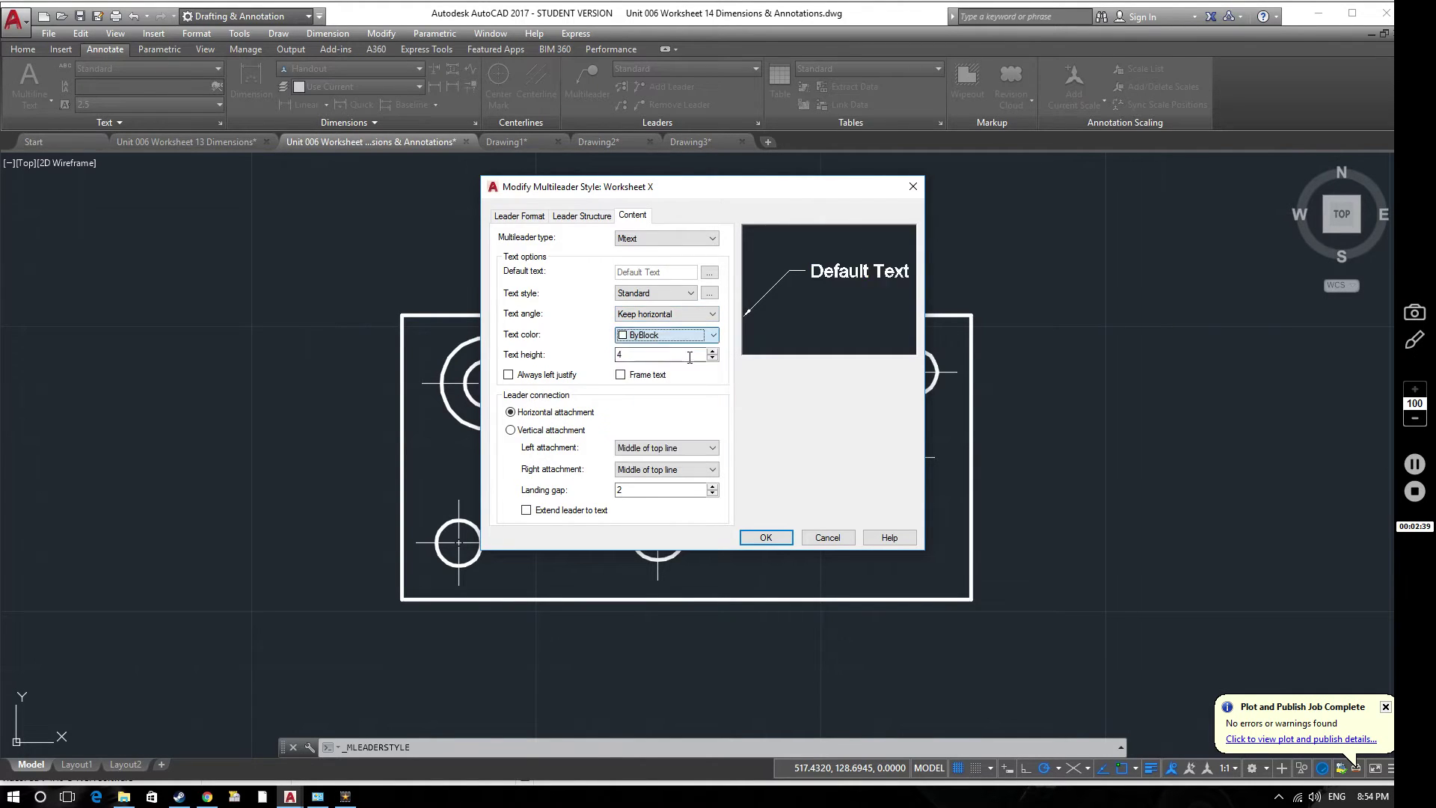
{"action": "key", "text": "Tab"}
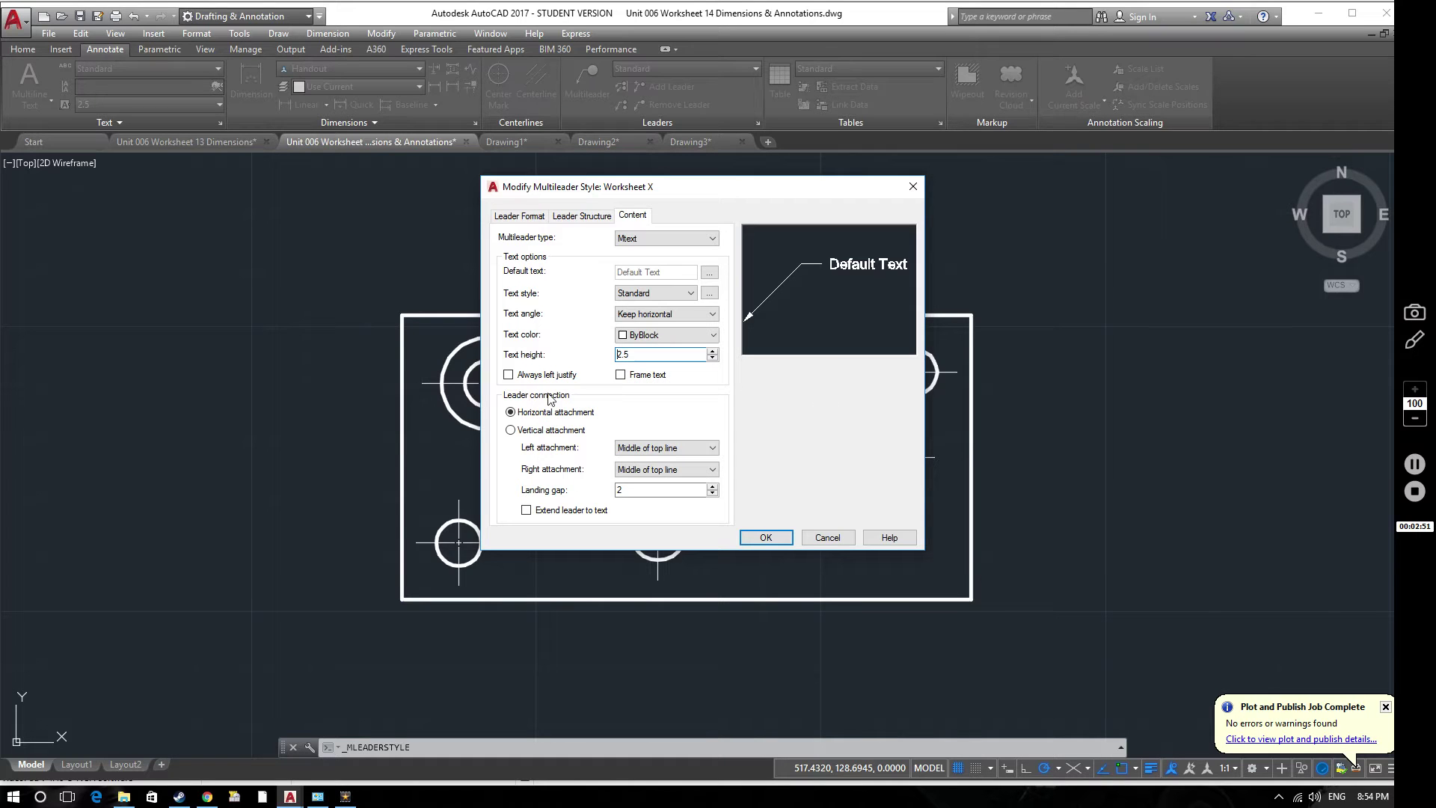
{"action": "left_click", "coordinate": [620, 375]}
{"action": "left_click", "coordinate": [620, 375]}
{"action": "left_click", "coordinate": [620, 375]}
{"action": "left_click", "coordinate": [619, 376]}
Keep horizontal leader attachment and set the landing gap to 2.
{"action": "left_click", "coordinate": [511, 431]}
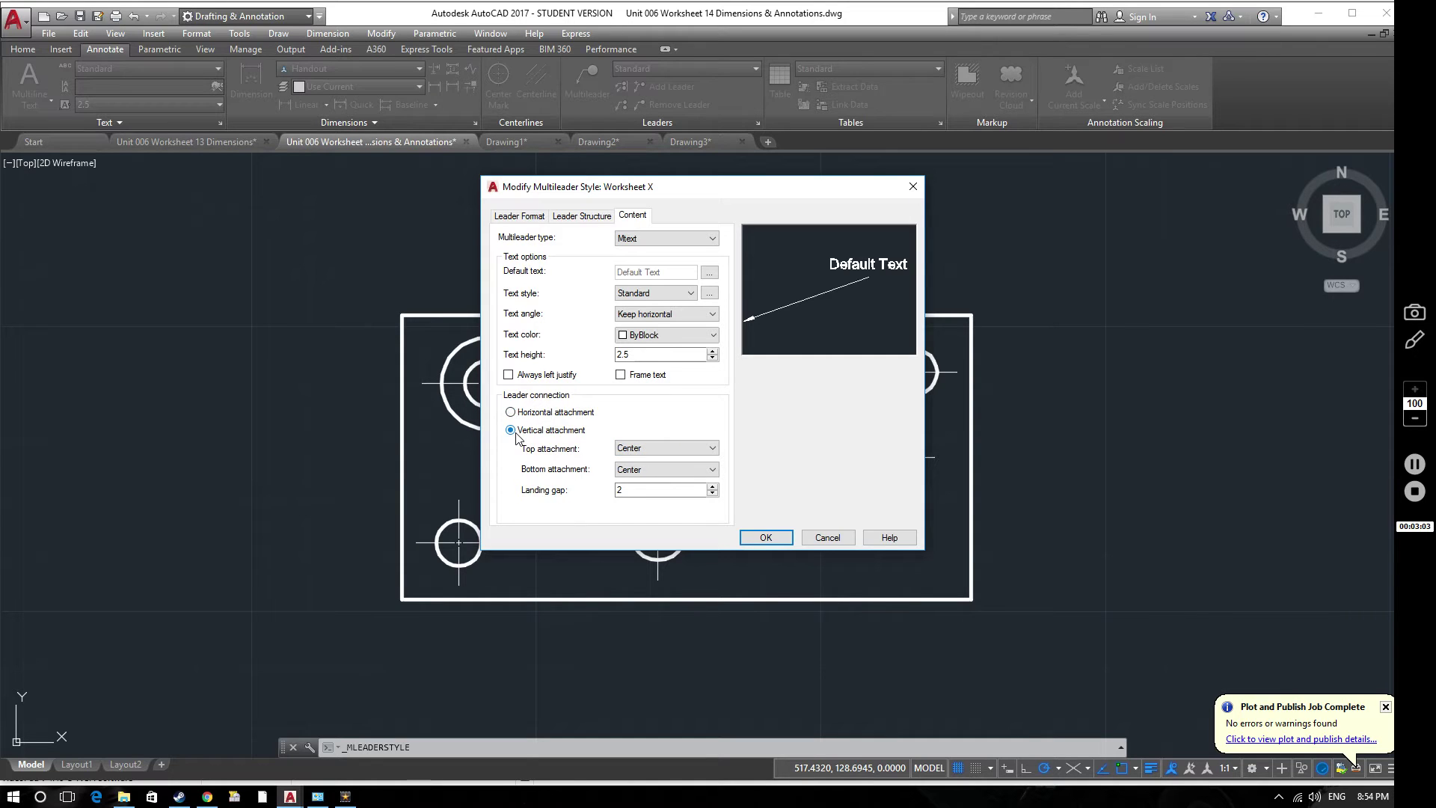
{"action": "left_click", "coordinate": [511, 412]}
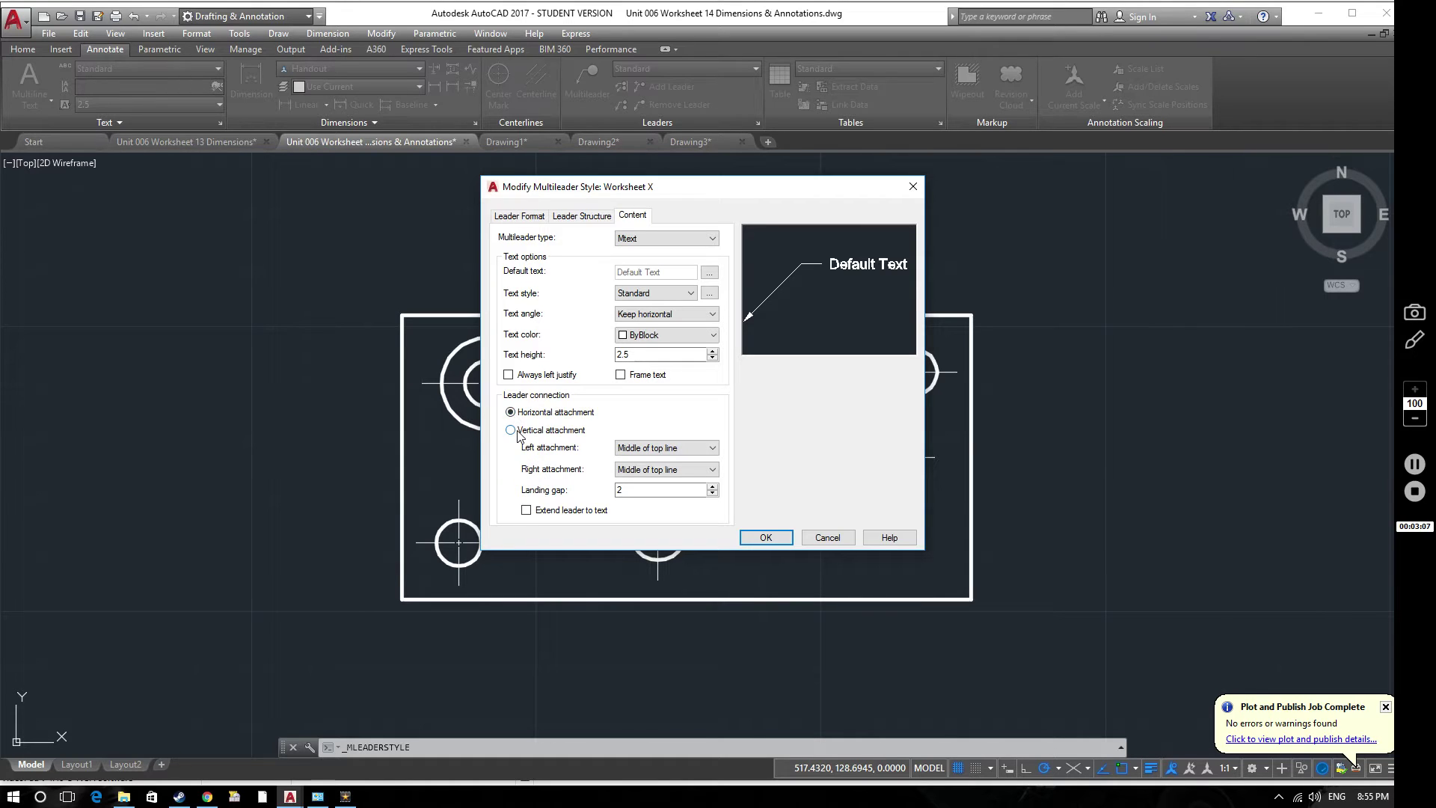
{"action": "left_click", "coordinate": [517, 431]}
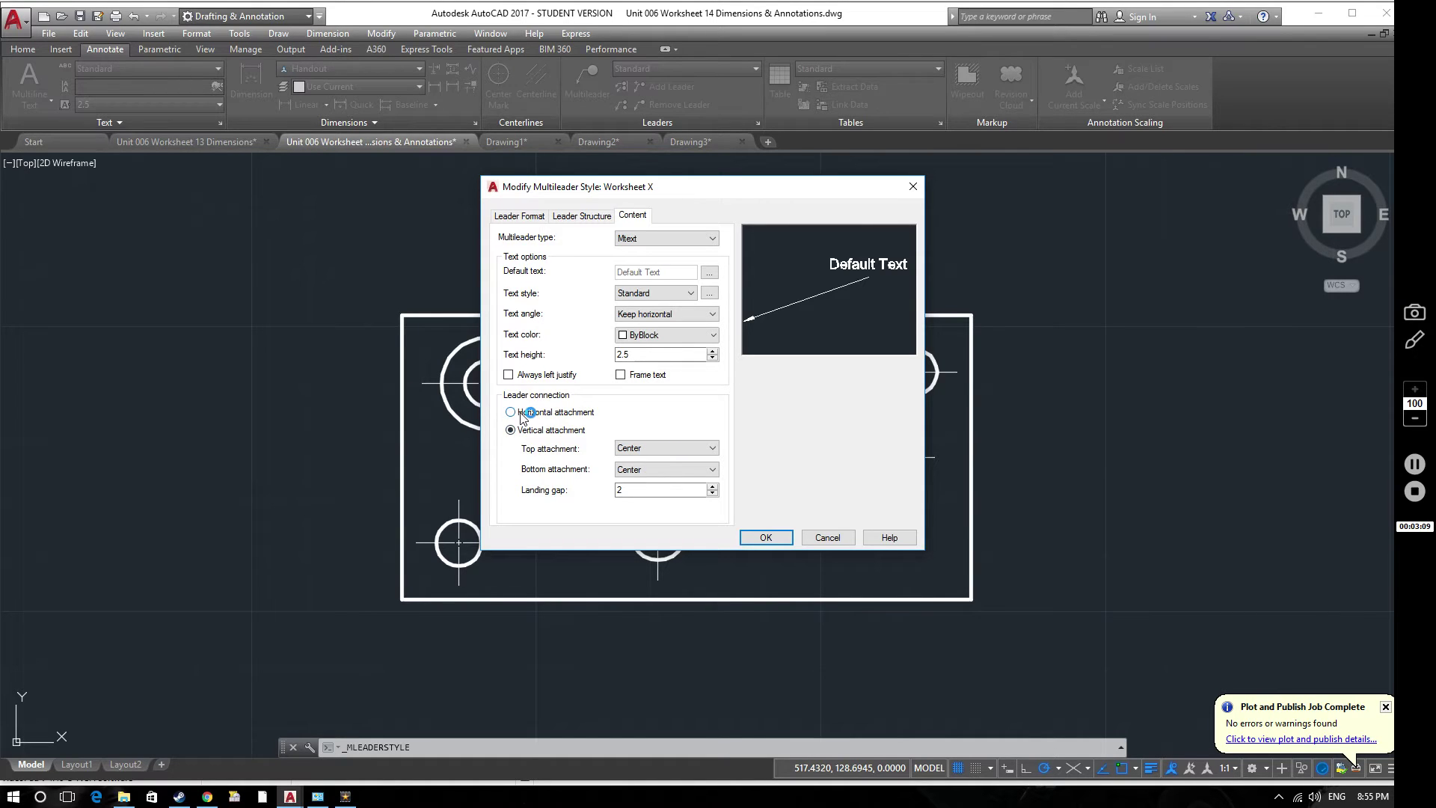
{"action": "left_click", "coordinate": [521, 412]}
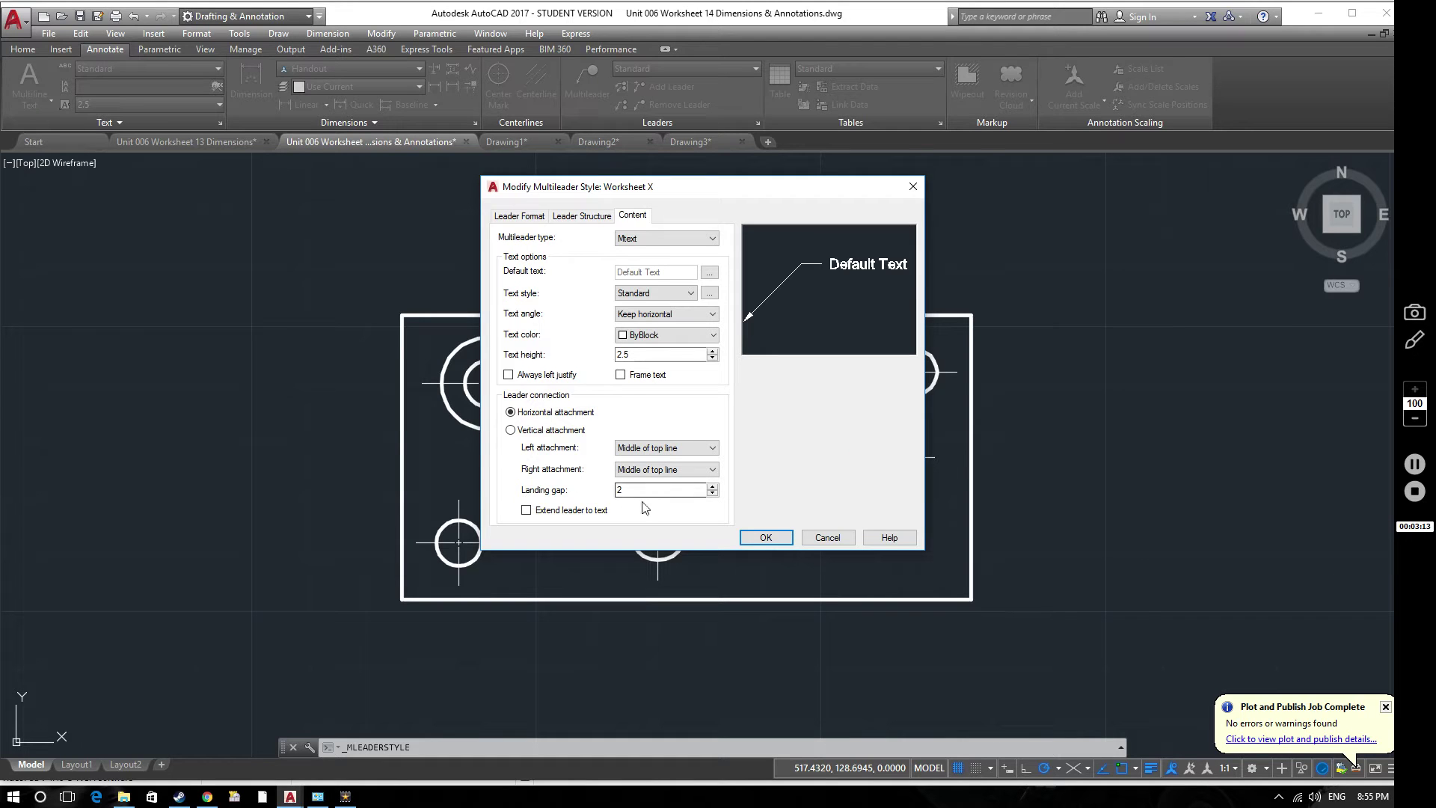
{"action": "left_click_drag", "start_coordinate": [629, 493], "coordinate": [610, 496]}
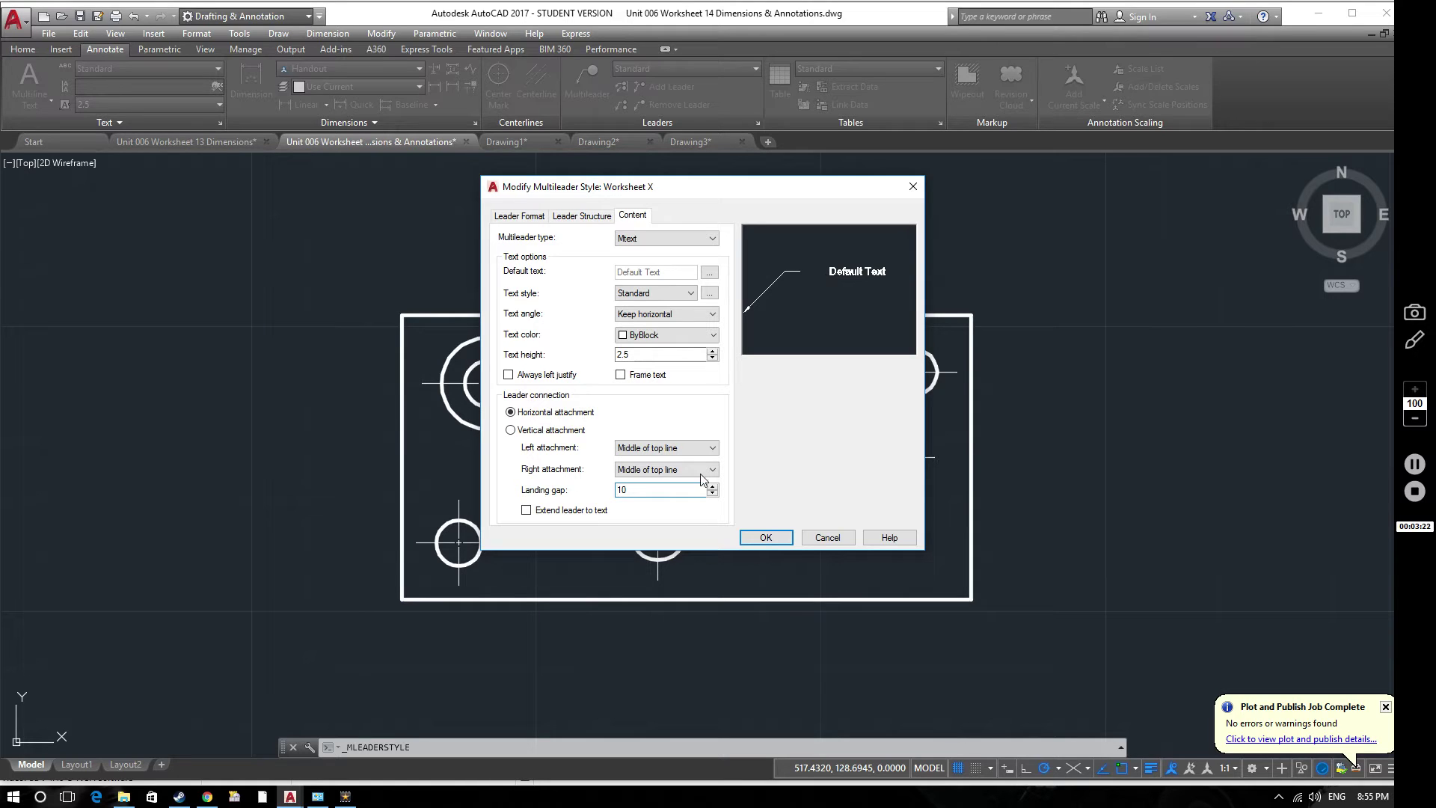
{"action": "left_click_drag", "start_coordinate": [632, 490], "coordinate": [570, 490]}
{"action": "type", "text": "2"}
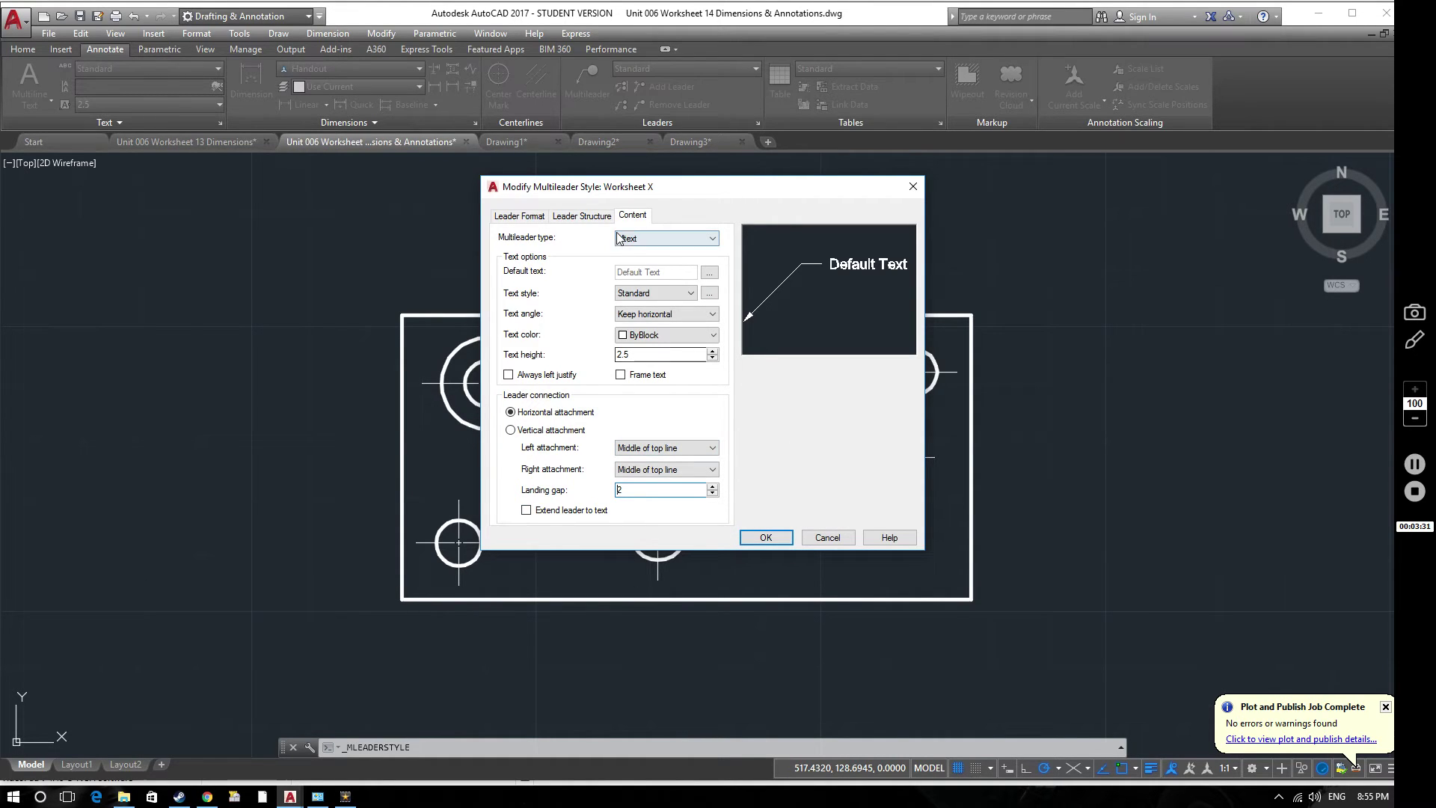
Review the Leader Structure, Content and Leader Format tabs of Worksheet X.
{"action": "left_click", "coordinate": [592, 216]}
{"action": "left_click", "coordinate": [516, 217]}
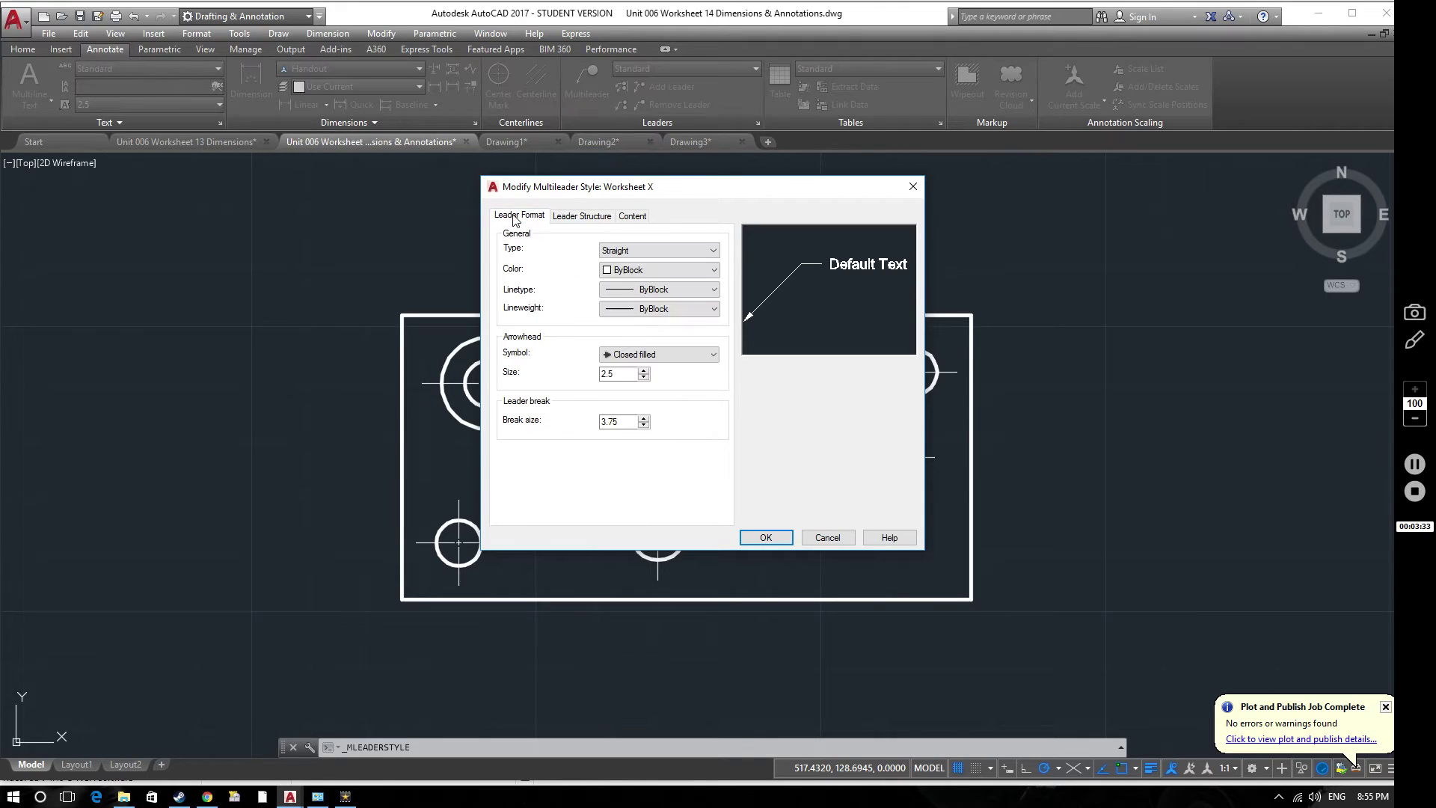
{"action": "left_click", "coordinate": [582, 216]}
{"action": "left_click", "coordinate": [633, 216]}
{"action": "left_click", "coordinate": [589, 217]}
{"action": "left_click", "coordinate": [535, 217]}
Save Worksheet X, set it as current, and close the Multileader Style Manager.
{"action": "left_click", "coordinate": [765, 537]}
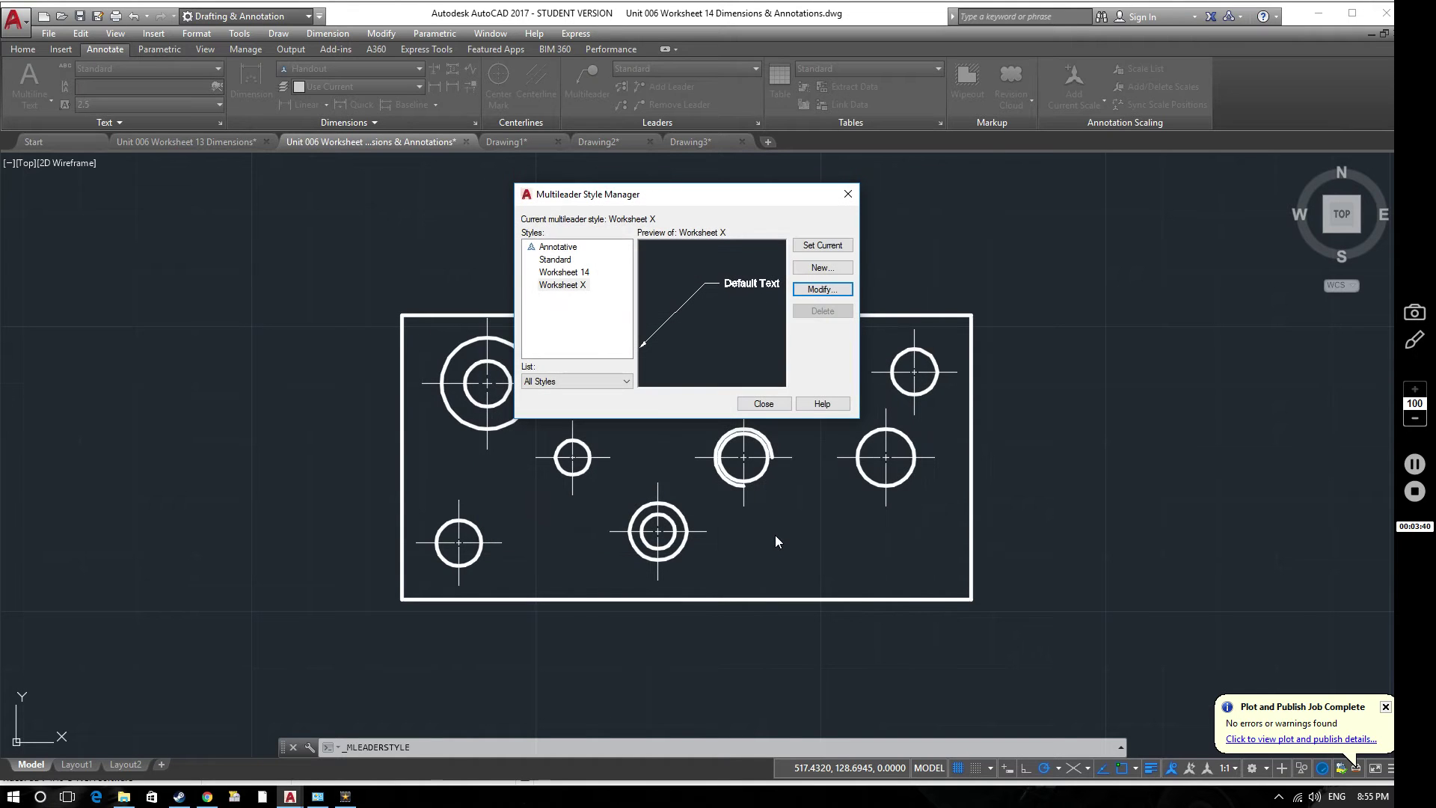
{"action": "left_click", "coordinate": [564, 288]}
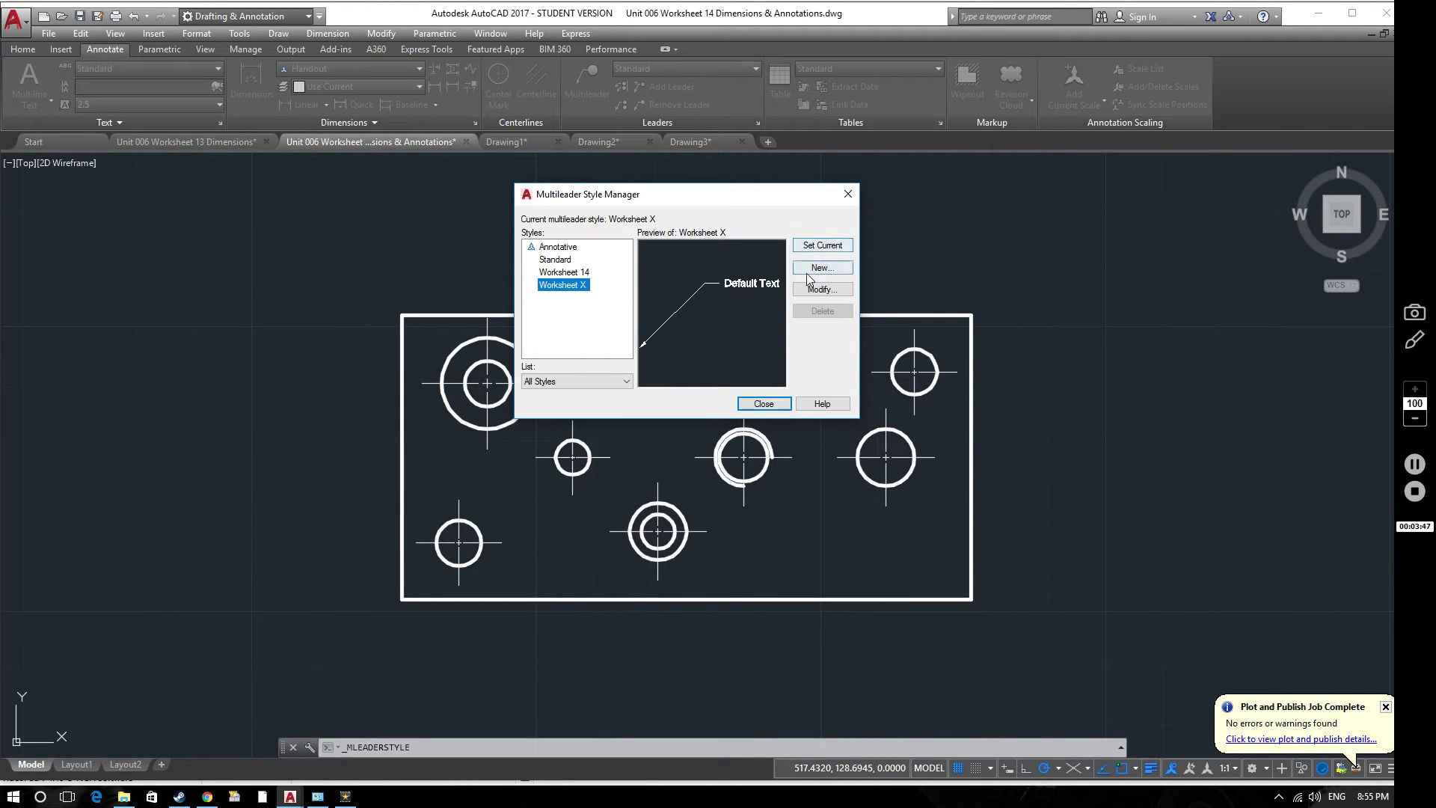
{"action": "left_click", "coordinate": [808, 248]}
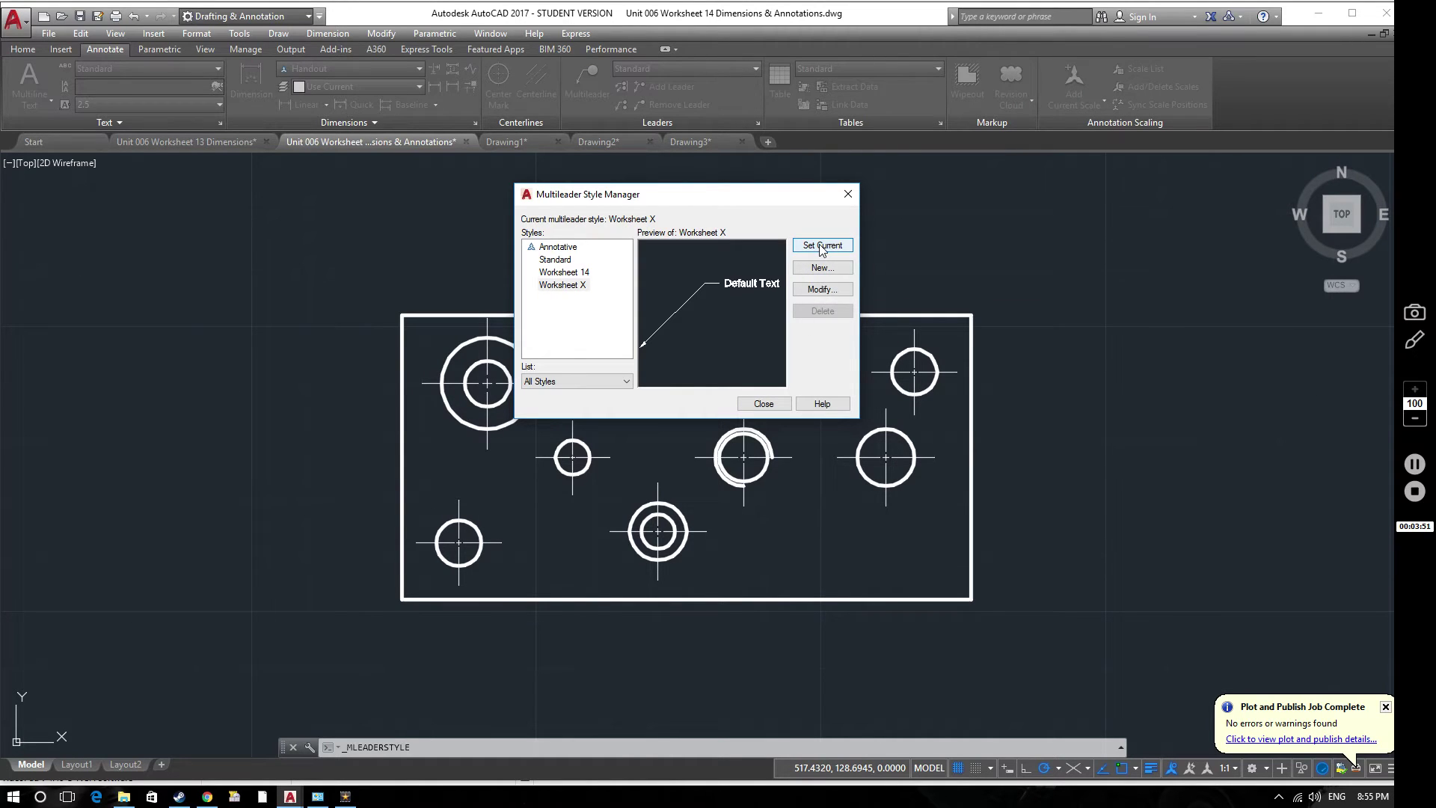
{"action": "left_click", "coordinate": [763, 403]}
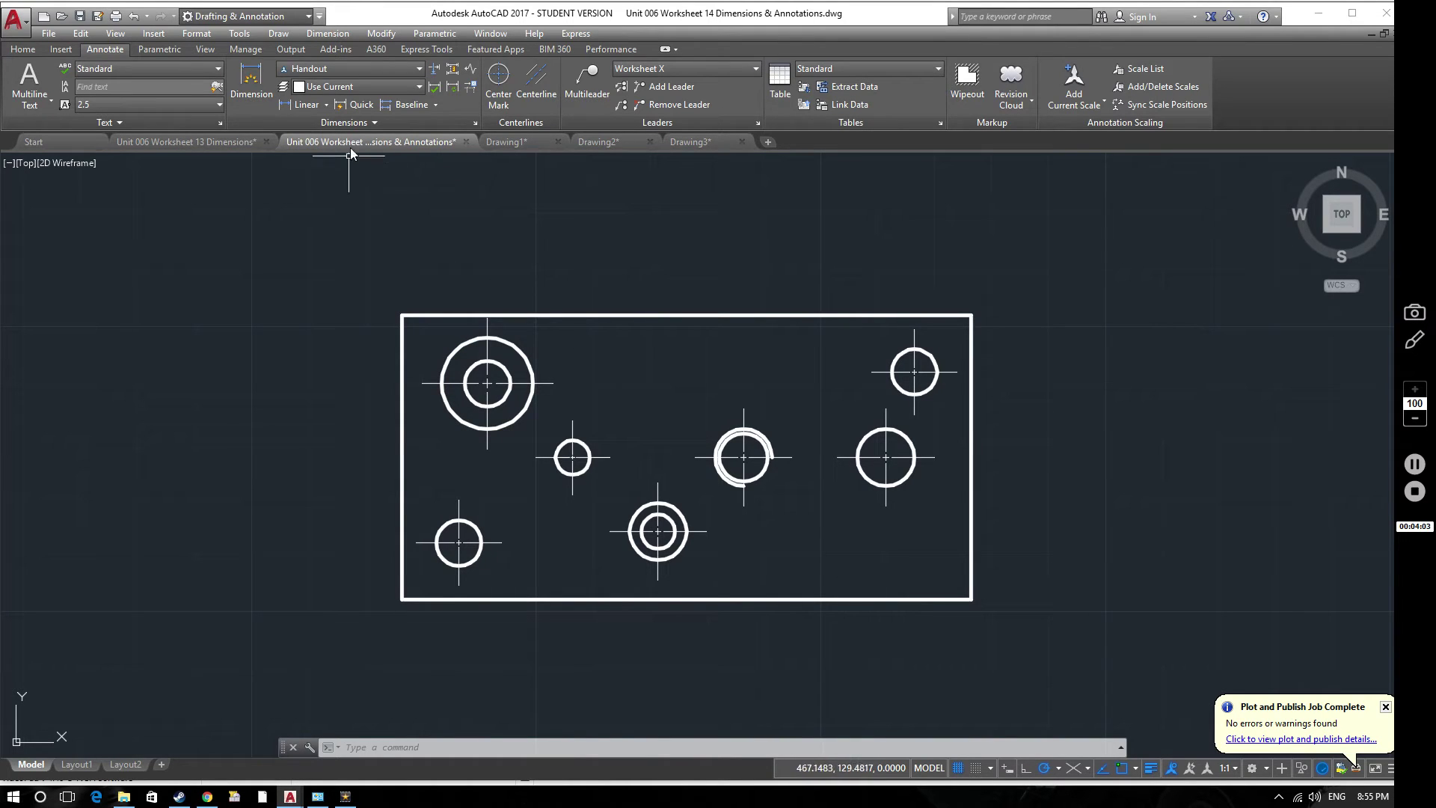
Draw a trial multileader from the large circle, then delete the empty leader.
{"action": "left_click", "coordinate": [581, 92]}
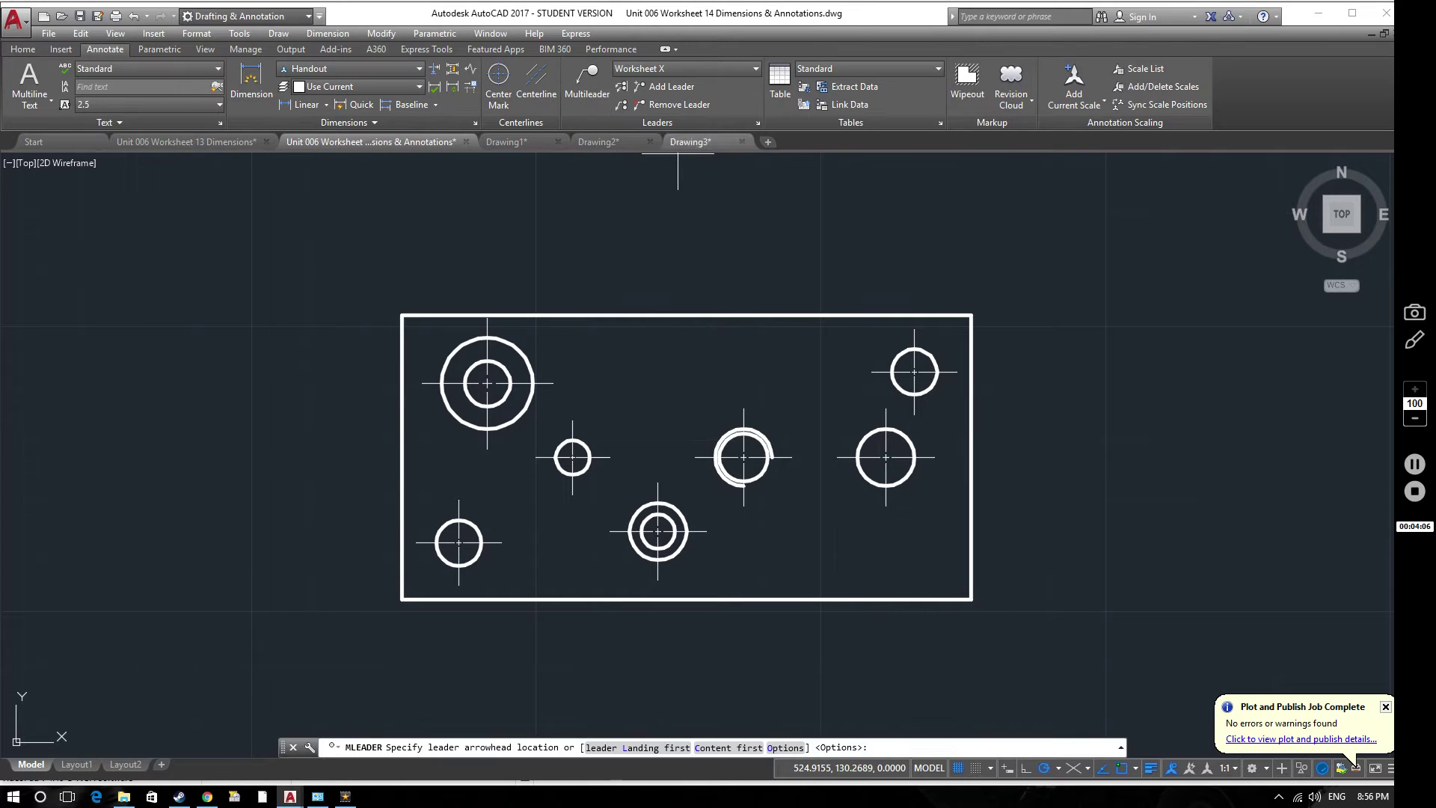
{"action": "left_click", "coordinate": [476, 338]}
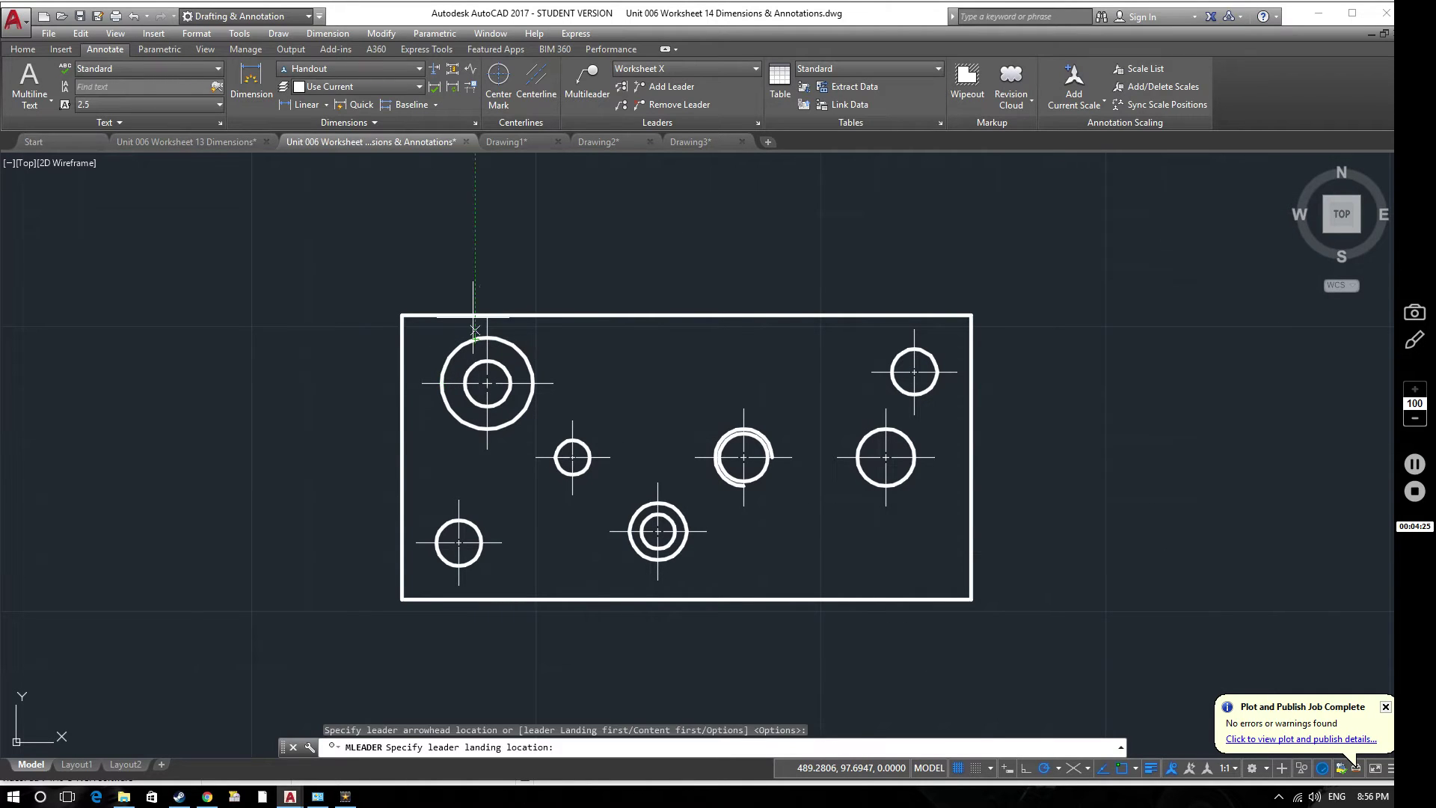
{"action": "left_click", "coordinate": [392, 256]}
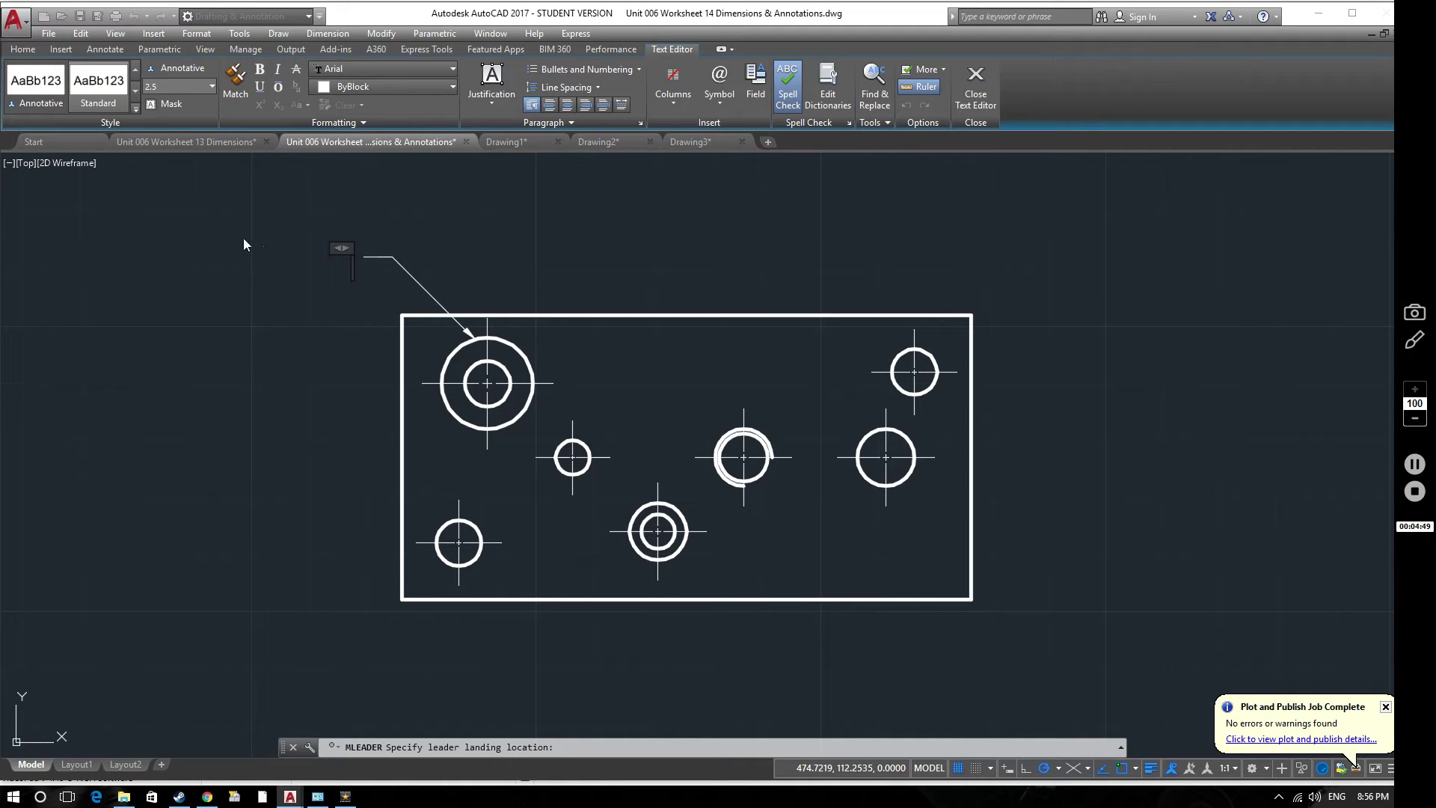
{"action": "right_click", "coordinate": [352, 265]}
{"action": "left_click", "coordinate": [353, 271]}
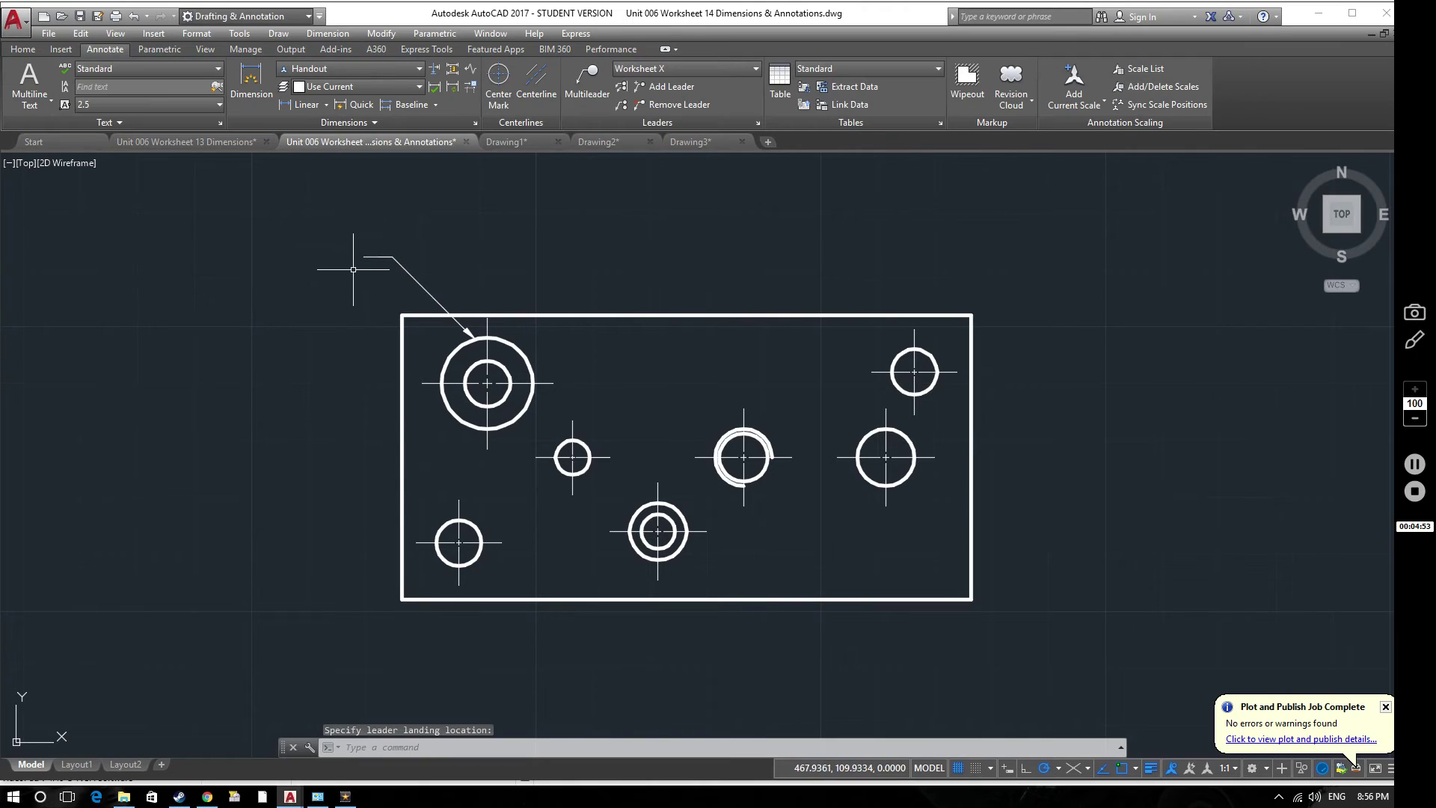
{"action": "left_click", "coordinate": [384, 258]}
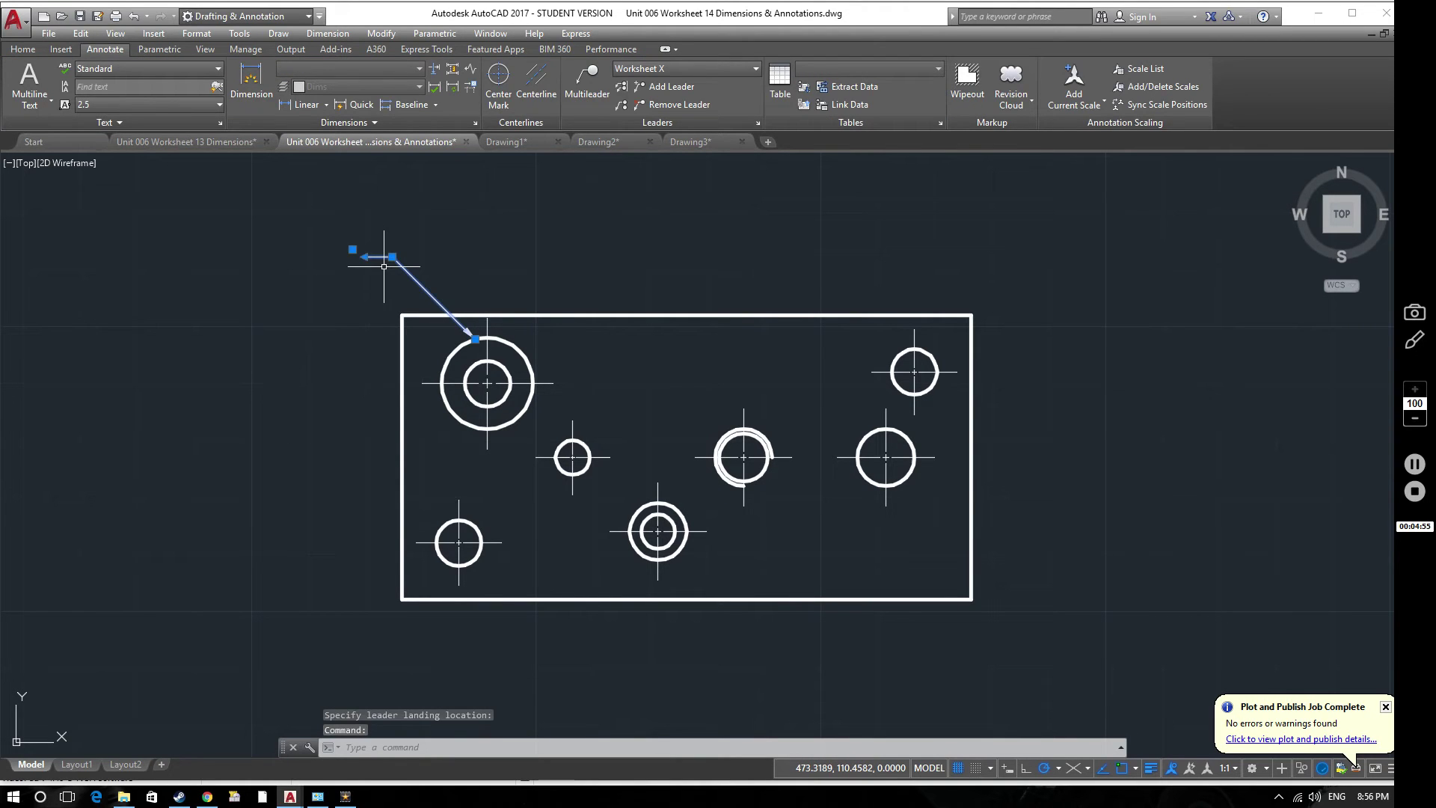
{"action": "key", "text": "Delete"}
Redraw the multileader from the large top-left circle's edge to an up-left landing.
{"action": "left_click", "coordinate": [587, 82]}
{"action": "left_click", "coordinate": [467, 338]}
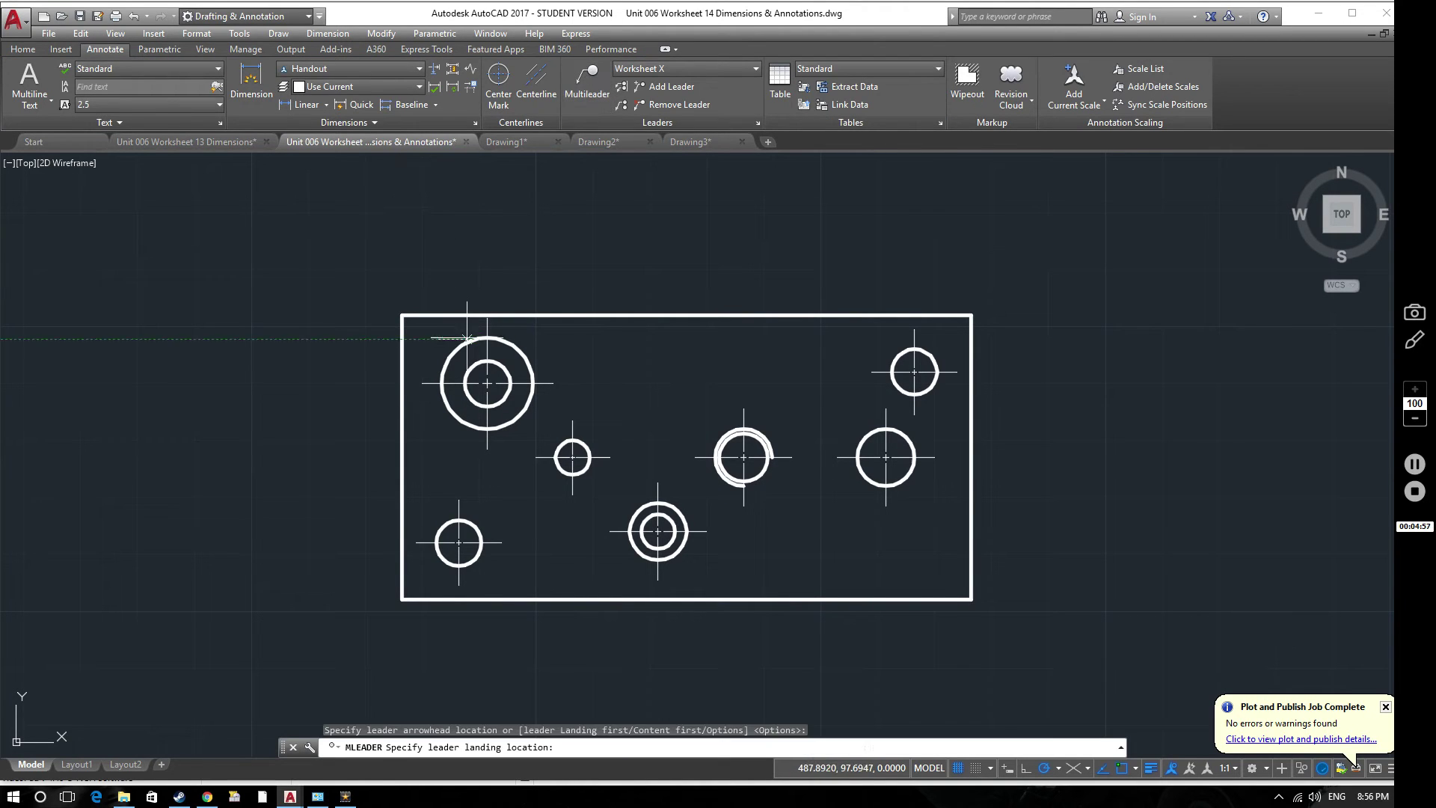
{"action": "left_click", "coordinate": [382, 246]}
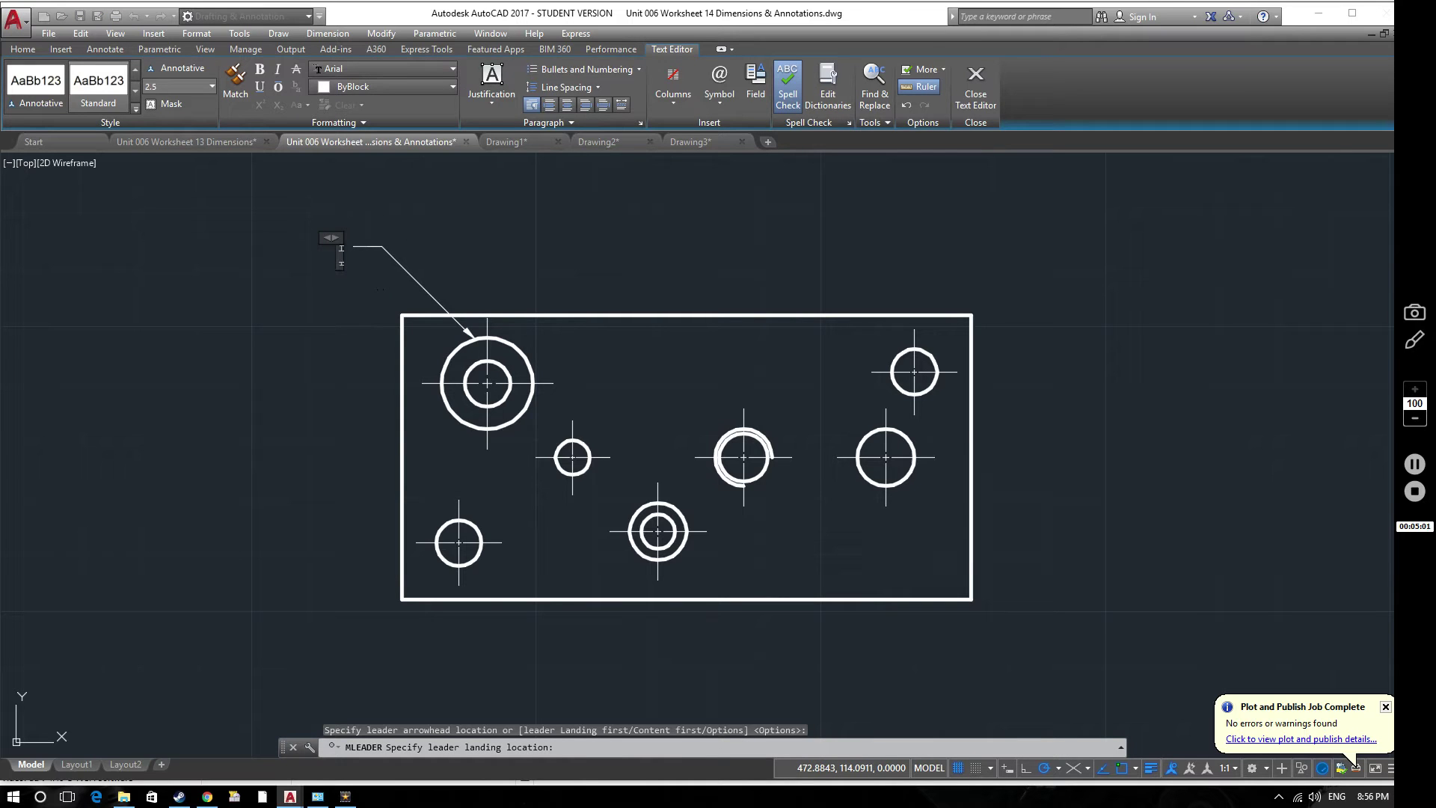
{"action": "right_click", "coordinate": [338, 256]}
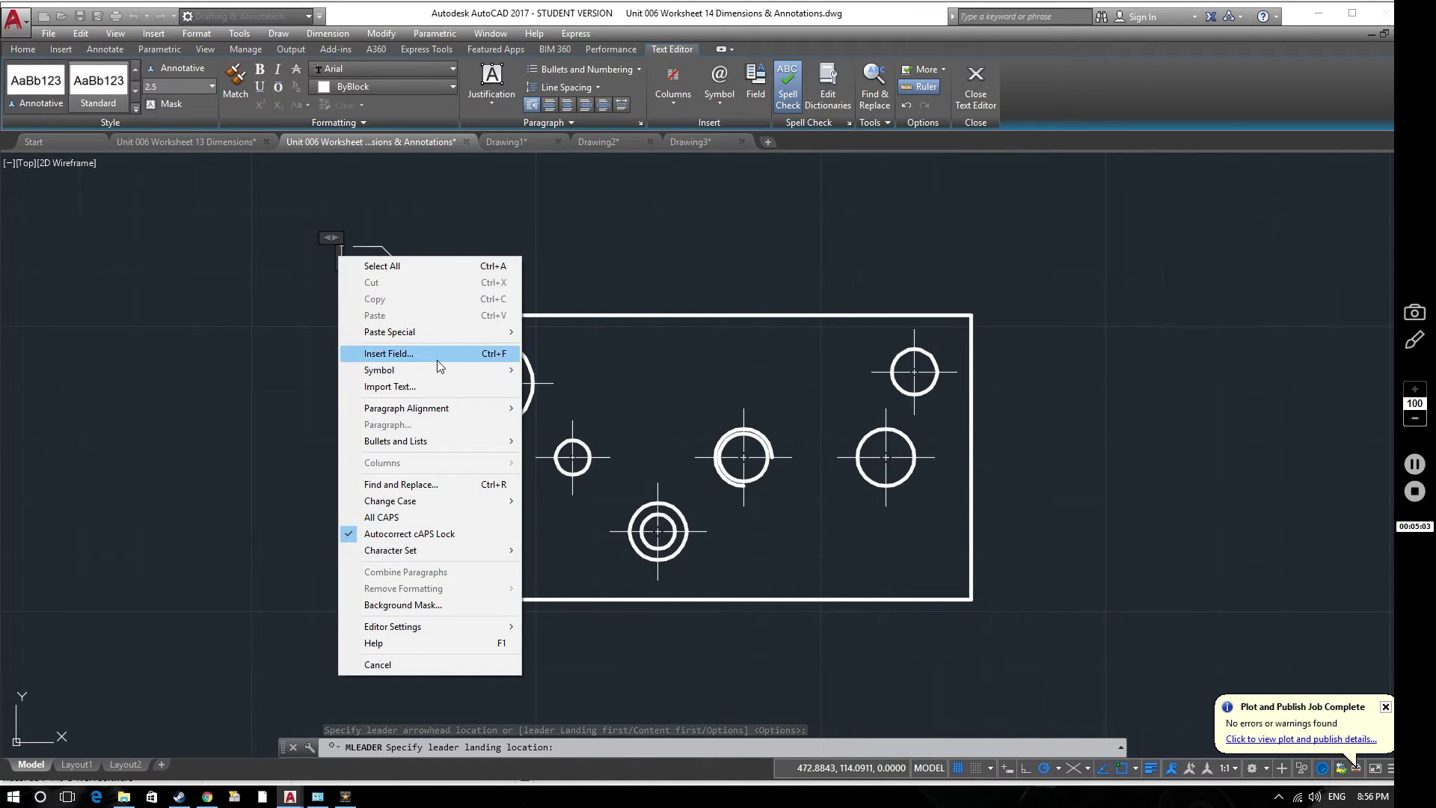
Enter Ø8 as the note text using the %%c diameter code.
{"action": "mouse_move", "coordinate": [453, 370]}
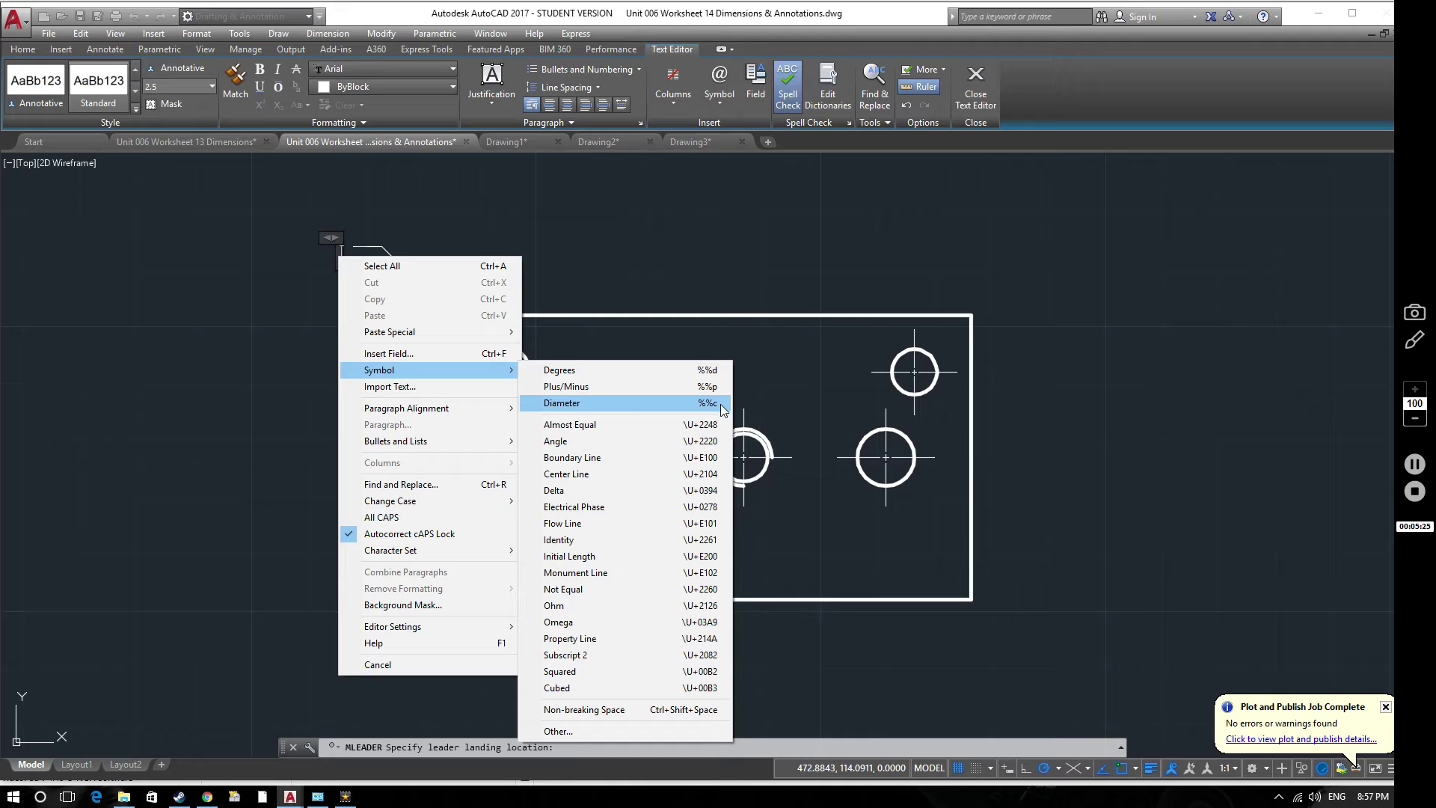
{"action": "left_click", "coordinate": [617, 402]}
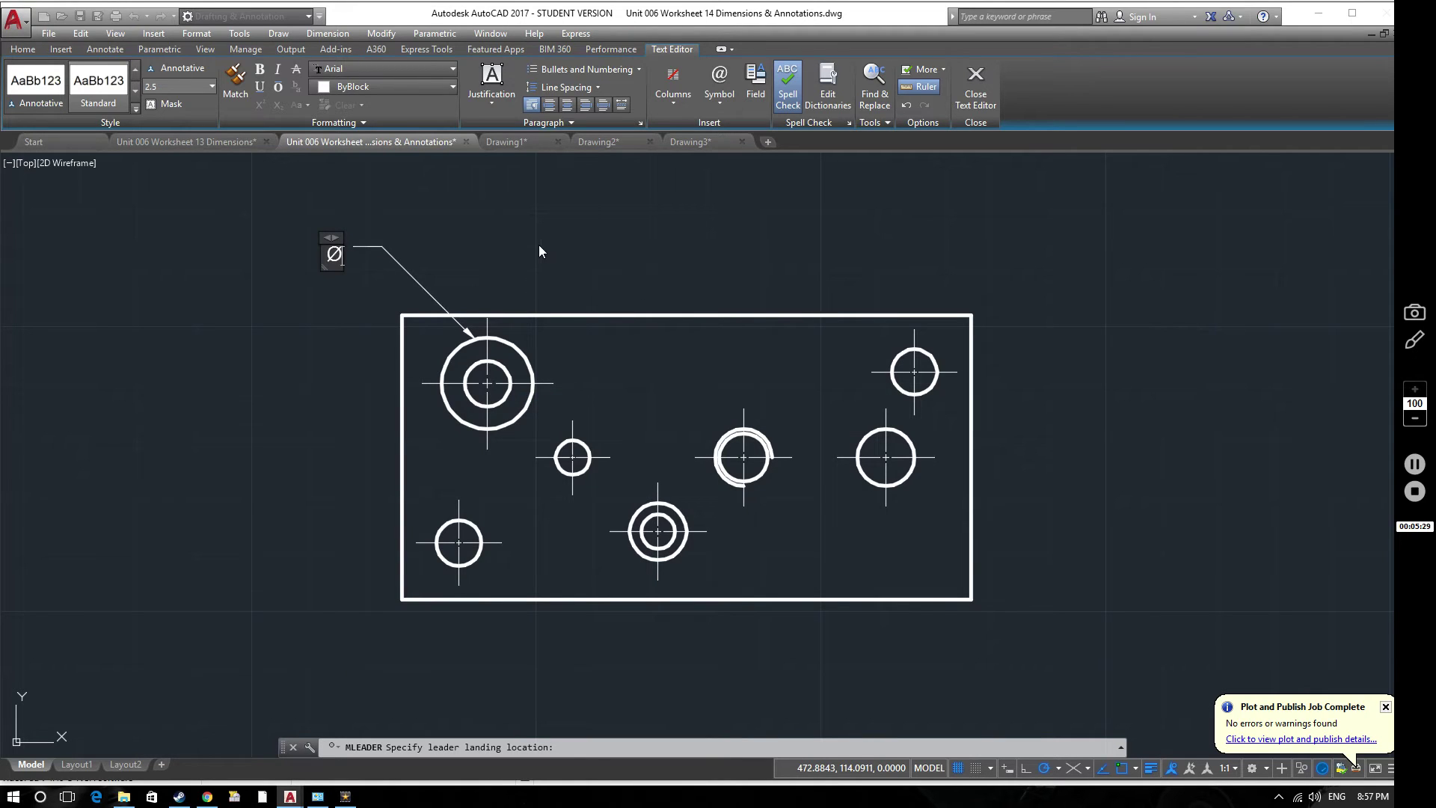
{"action": "key", "text": "BackSpace"}
{"action": "type", "text": "%%c"}
{"action": "right_click", "coordinate": [341, 258]}
Copy the GDT font's countersink glyph from Character Map, then close it.
{"action": "mouse_move", "coordinate": [394, 374]}
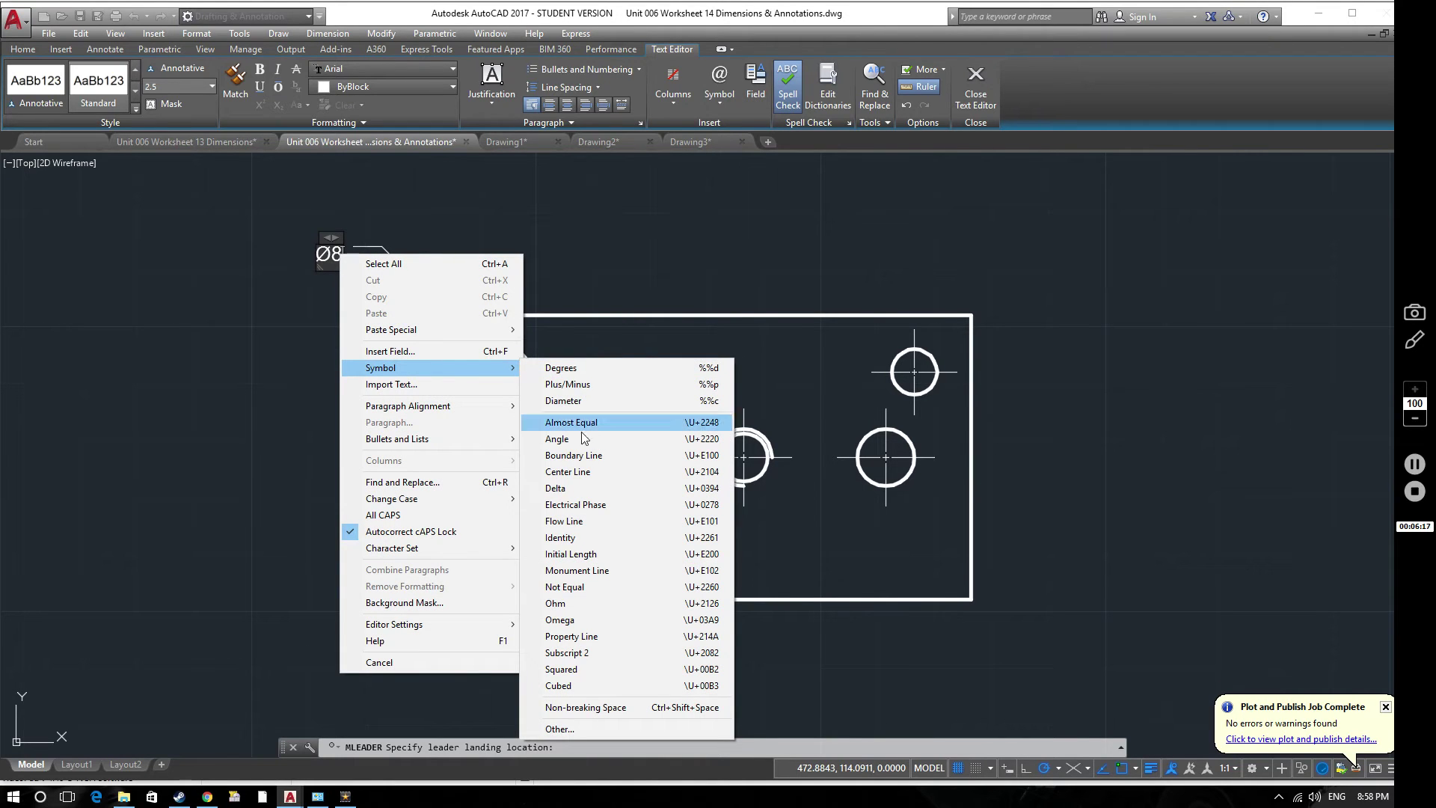
{"action": "left_click", "coordinate": [613, 730]}
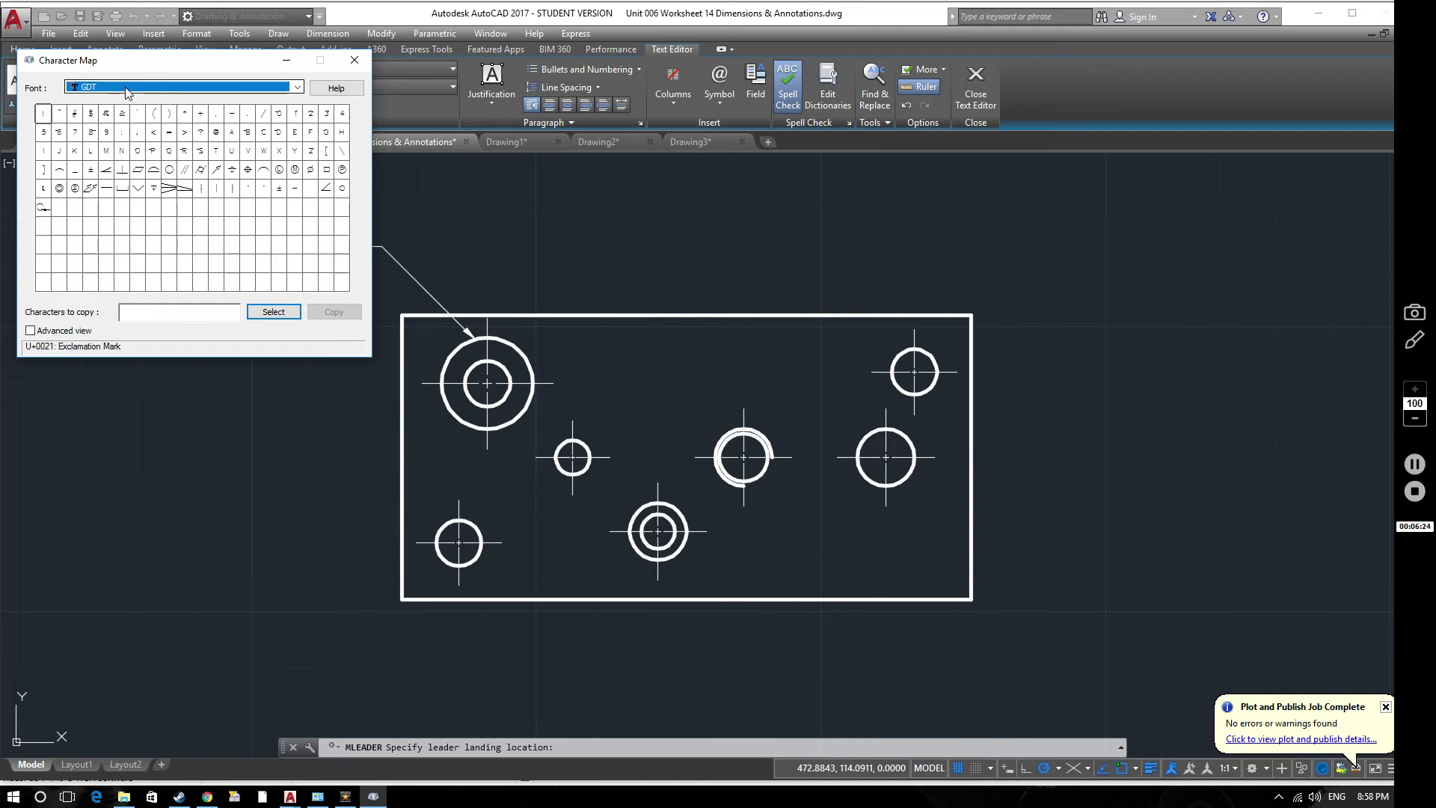
{"action": "left_click", "coordinate": [129, 93]}
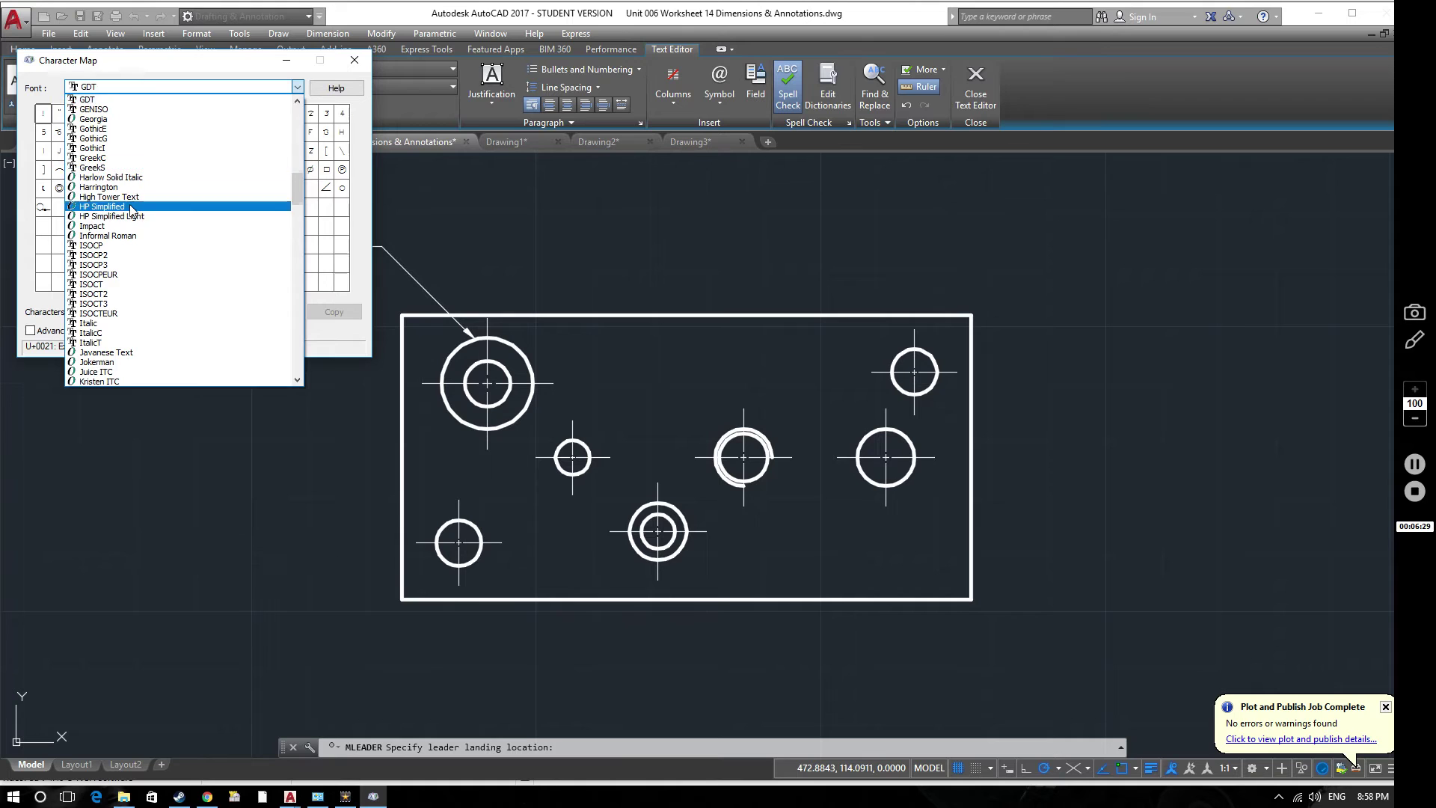
{"action": "scroll", "coordinate": [149, 193], "scroll_direction": "up", "scroll_amount": 20}
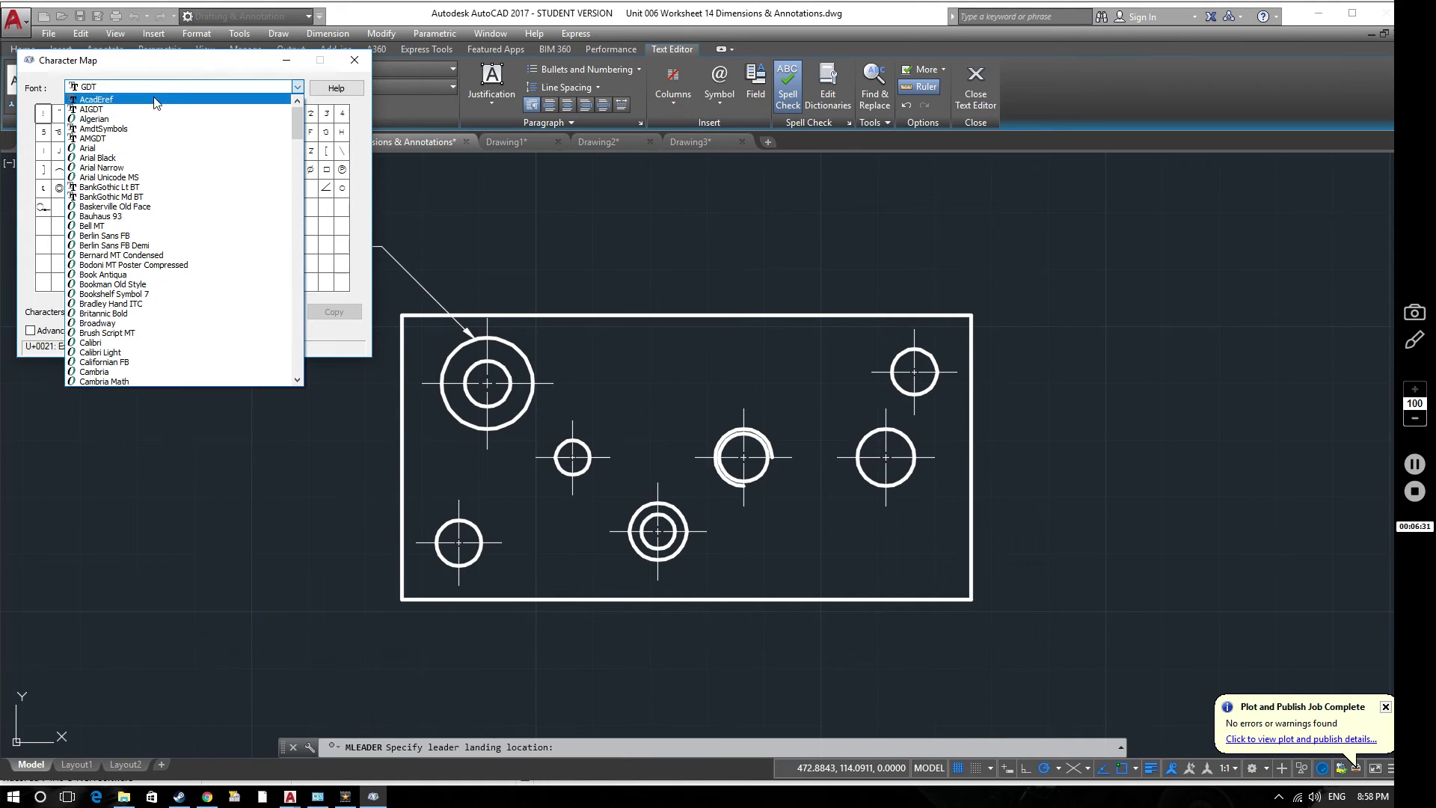
{"action": "scroll", "coordinate": [151, 243], "scroll_direction": "down", "scroll_amount": 6}
{"action": "scroll", "coordinate": [151, 247], "scroll_direction": "down", "scroll_amount": 7}
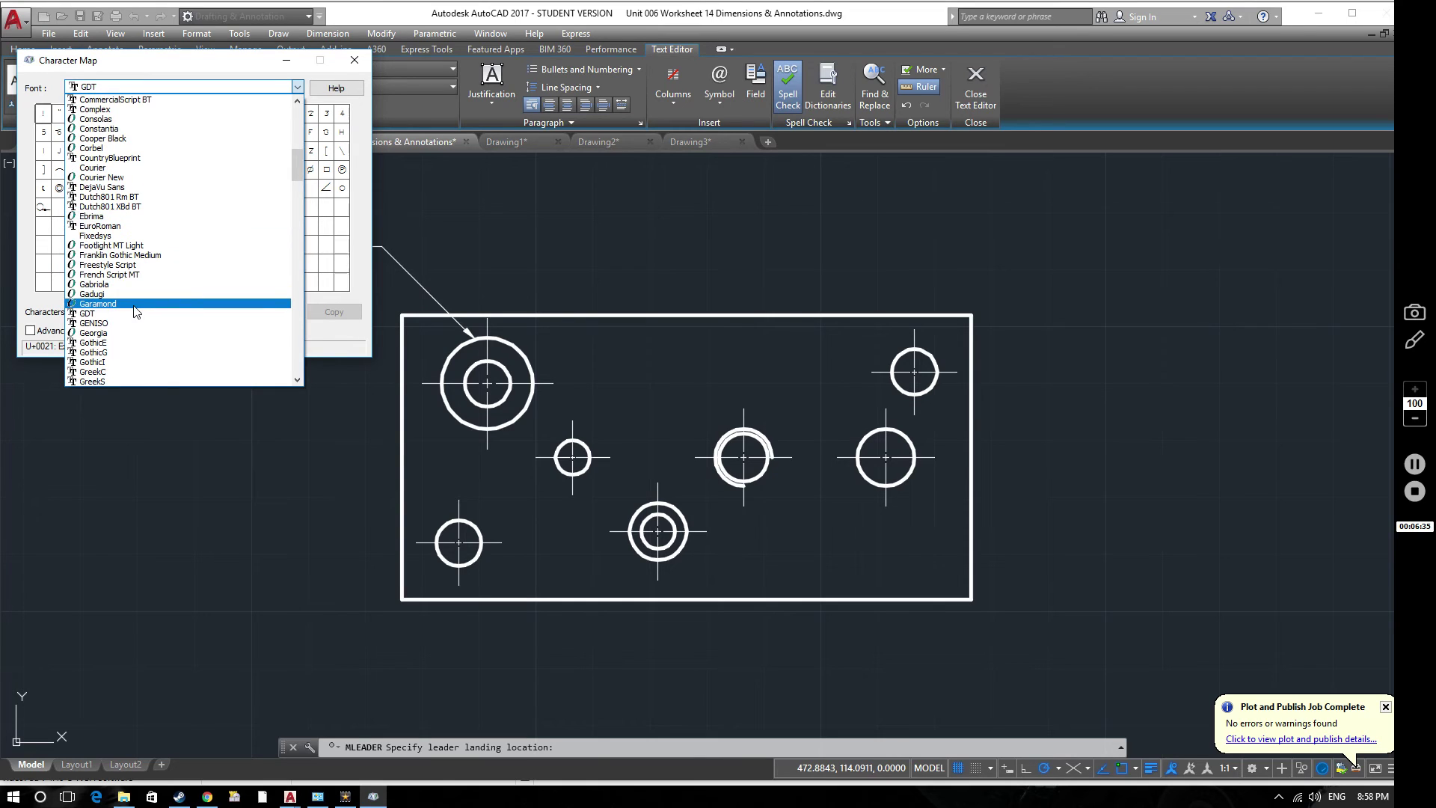
{"action": "left_click", "coordinate": [133, 313]}
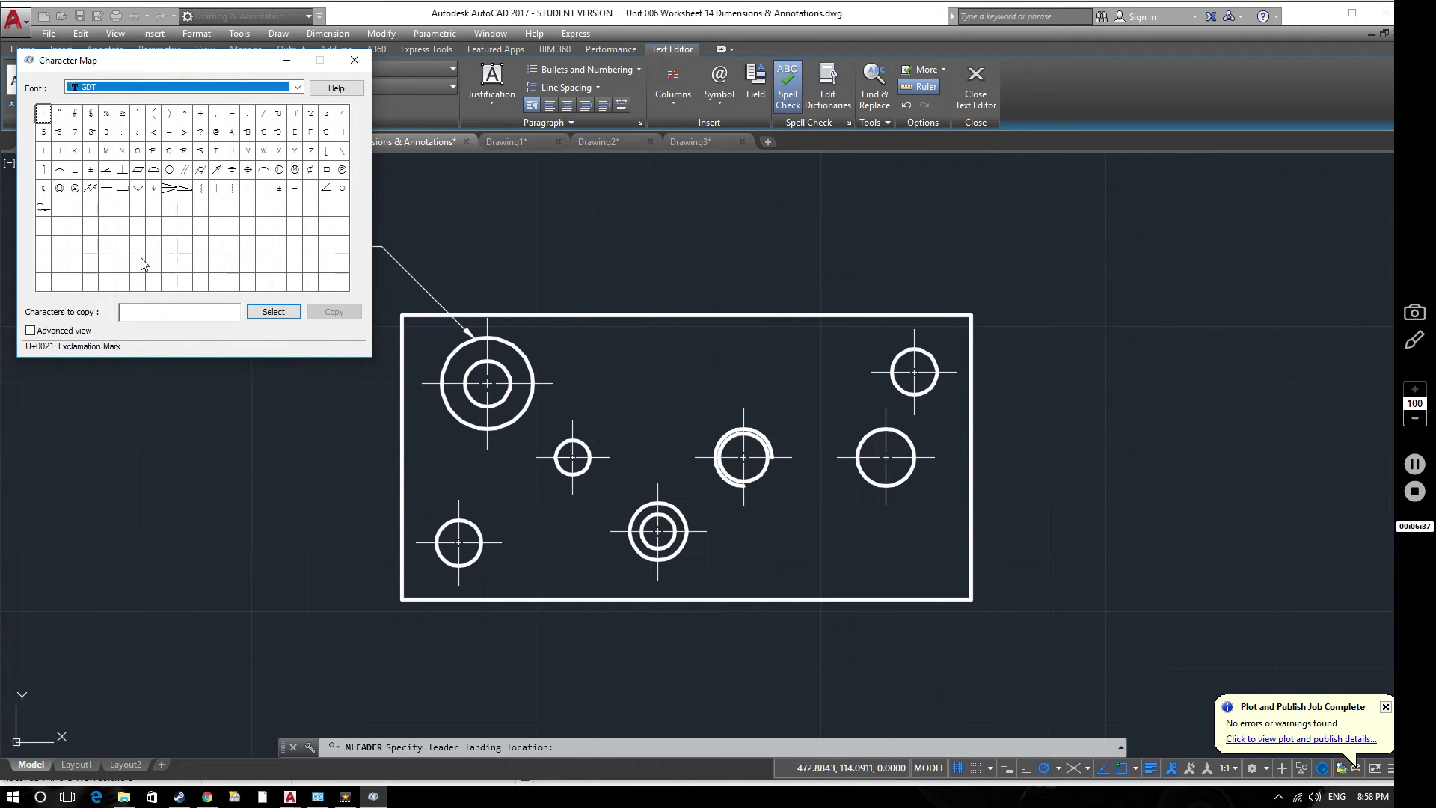
{"action": "left_click", "coordinate": [140, 193]}
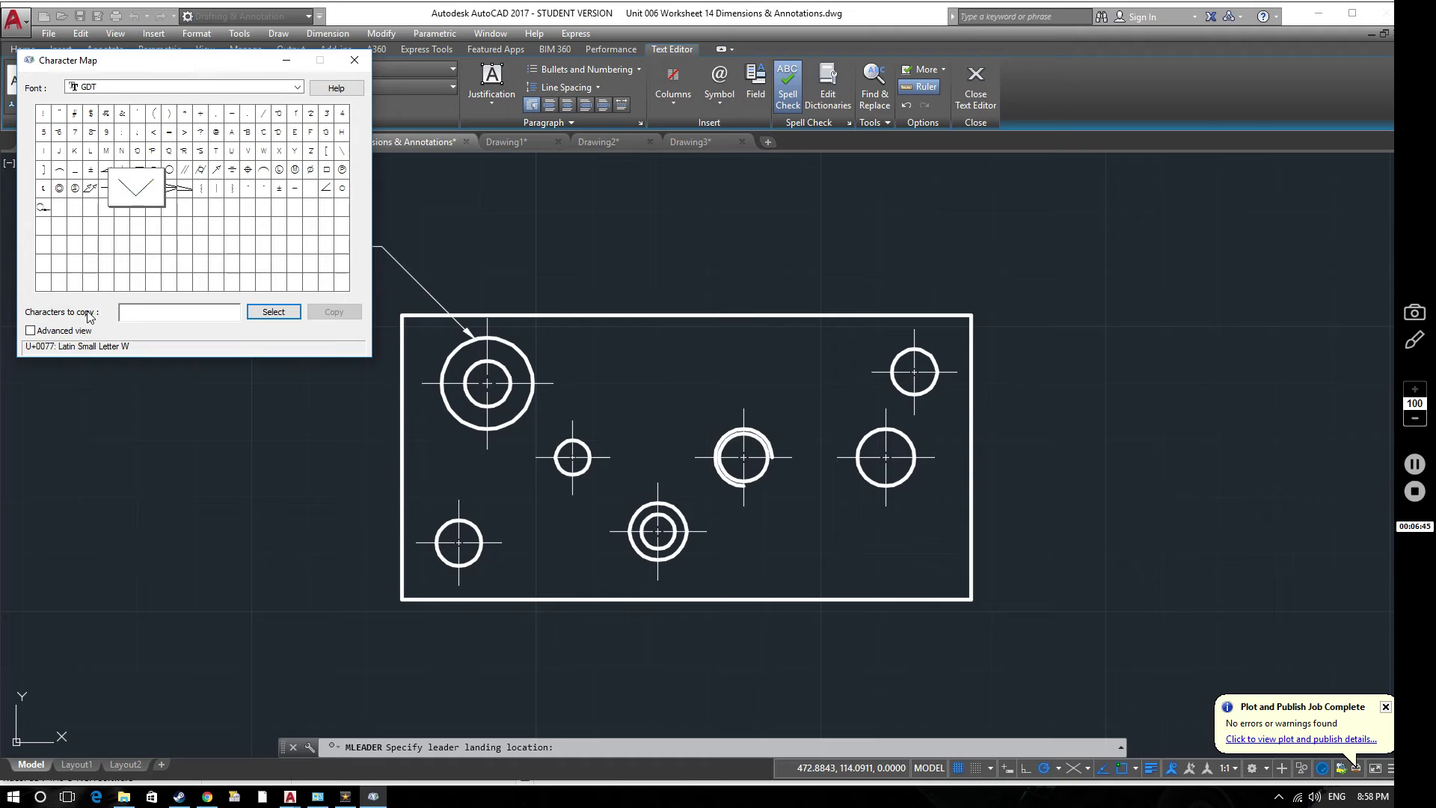
{"action": "left_click", "coordinate": [275, 314]}
{"action": "left_click", "coordinate": [333, 311]}
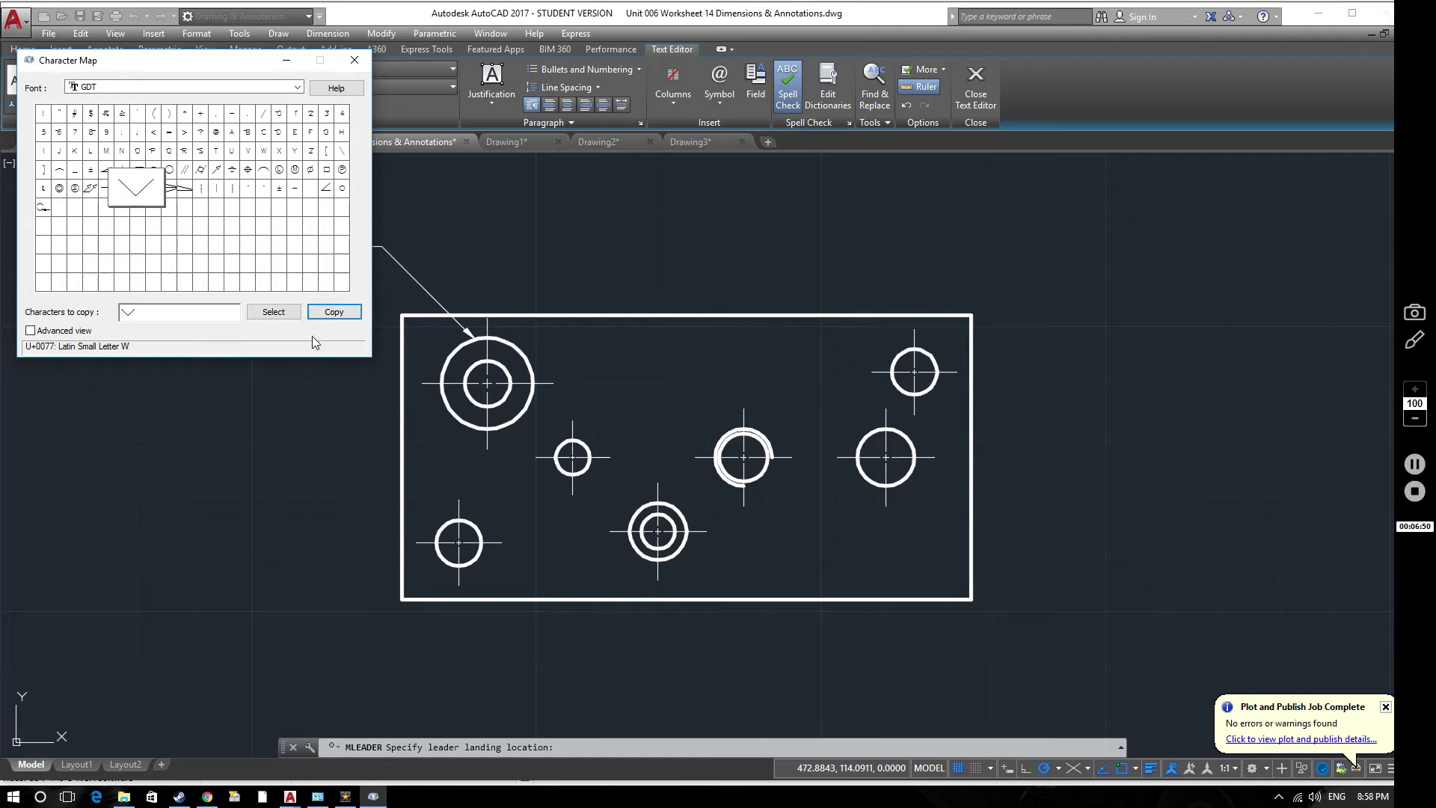
{"action": "left_click", "coordinate": [355, 60]}
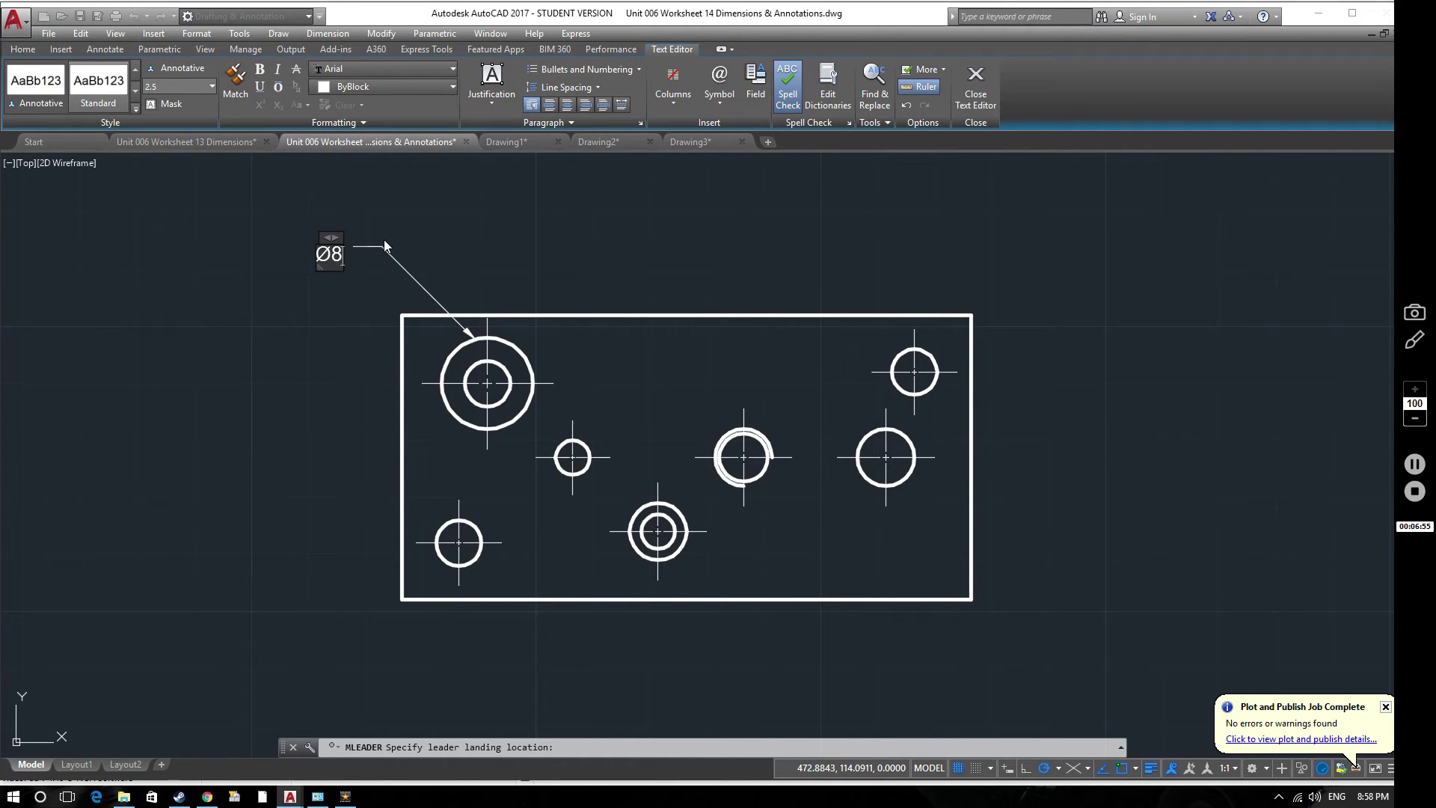
Paste the countersink symbol after Ø8 and select it in the note.
{"action": "key", "text": "ctrl+v"}
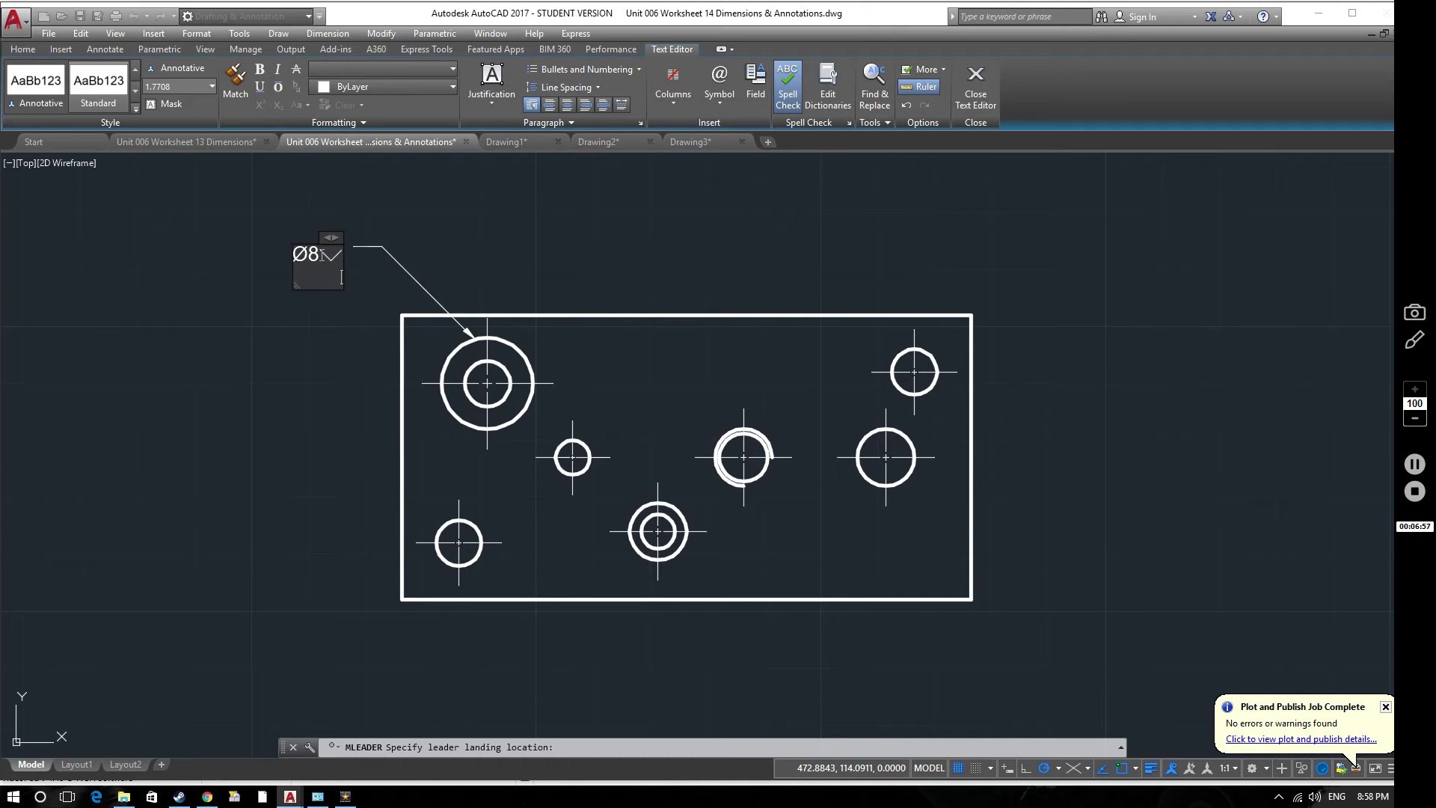
{"action": "left_click_drag", "start_coordinate": [319, 255], "coordinate": [335, 258]}
{"action": "left_click", "coordinate": [321, 257]}
{"action": "left_click_drag", "start_coordinate": [320, 255], "coordinate": [334, 252]}
{"action": "left_click", "coordinate": [309, 257]}
{"action": "left_click_drag", "start_coordinate": [320, 257], "coordinate": [294, 256]}
{"action": "left_click_drag", "start_coordinate": [320, 255], "coordinate": [344, 255]}
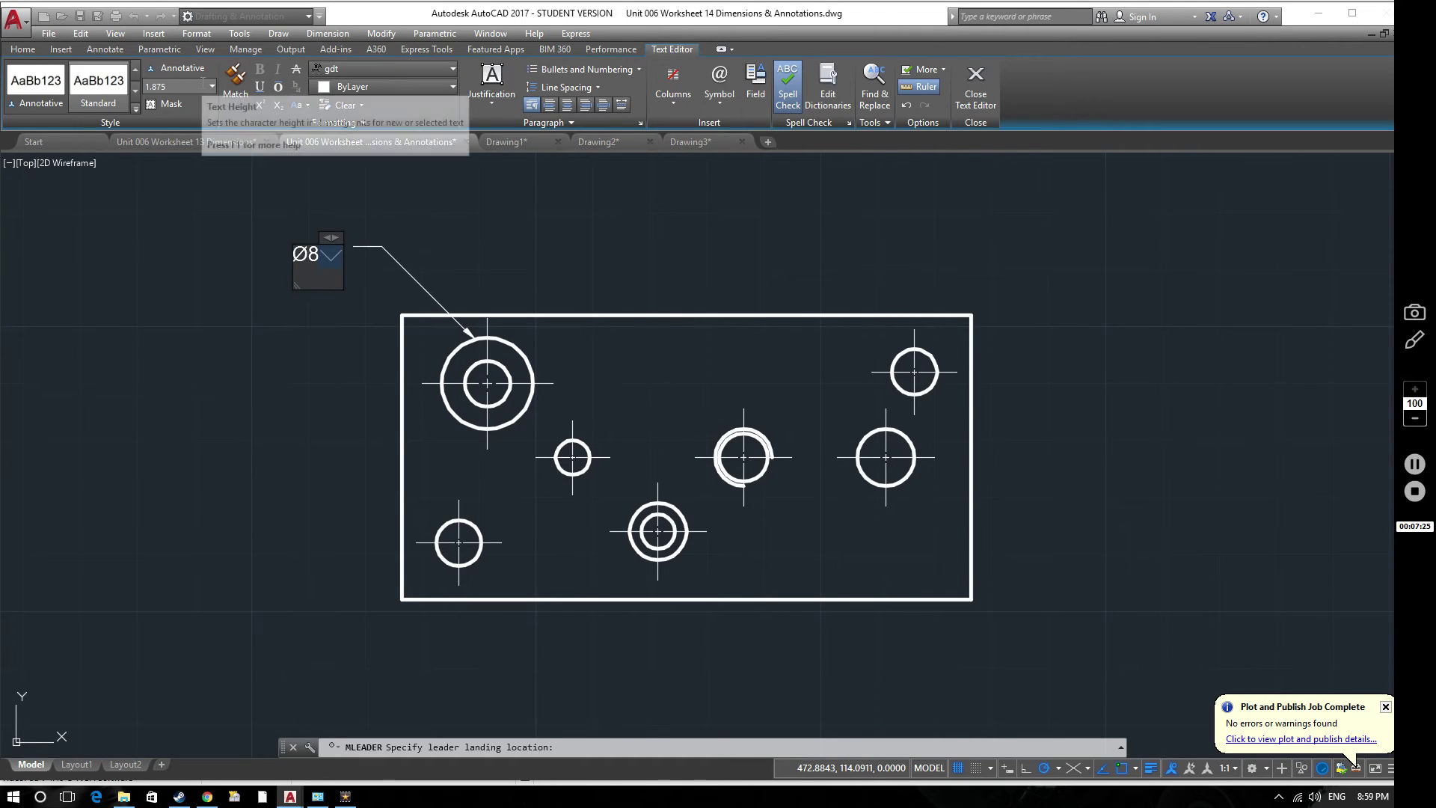
Try text height 4 on the symbol, then return it to 2.5.
{"action": "left_click", "coordinate": [199, 91]}
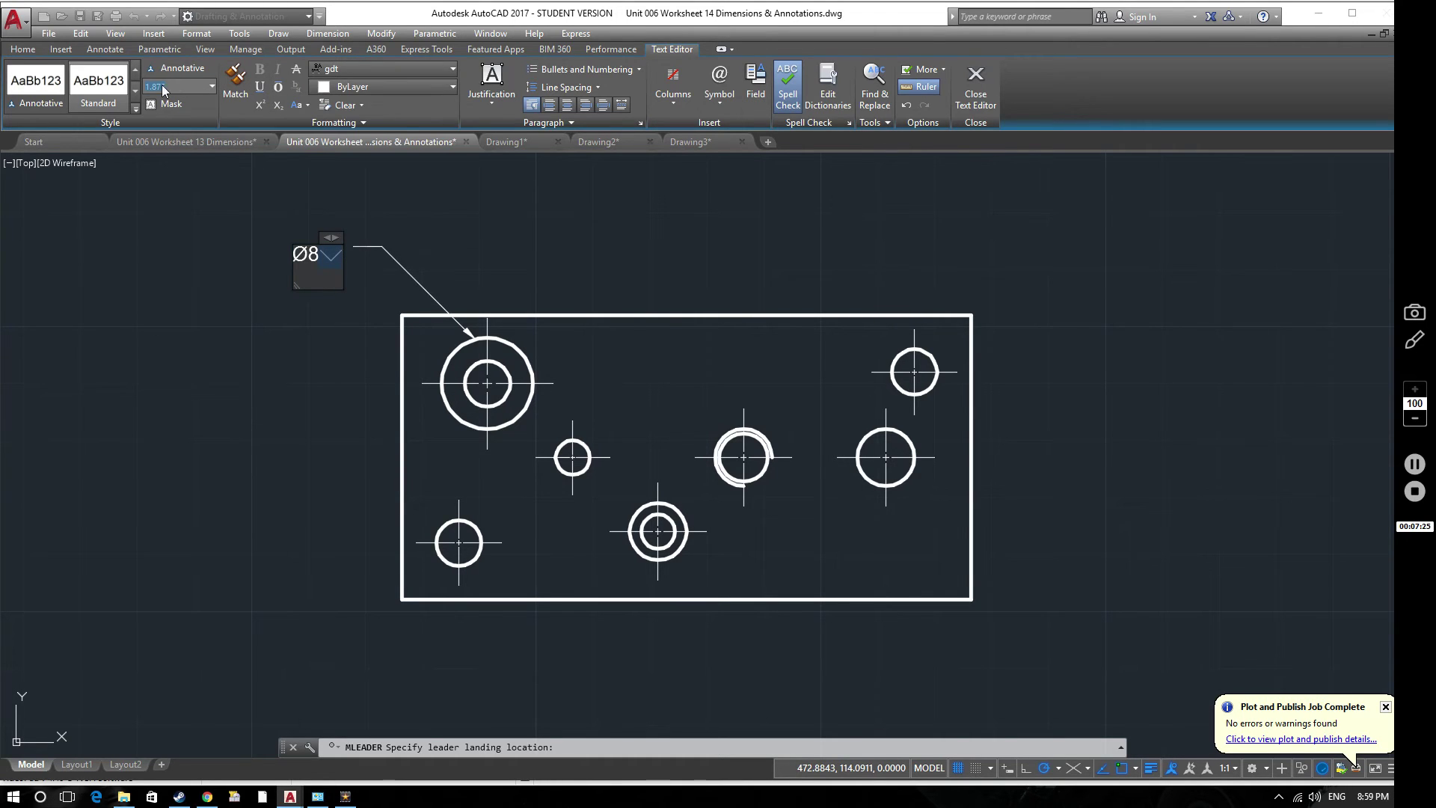
{"action": "left_click", "coordinate": [213, 87]}
{"action": "type", "text": "4"}
{"action": "key", "text": "Return"}
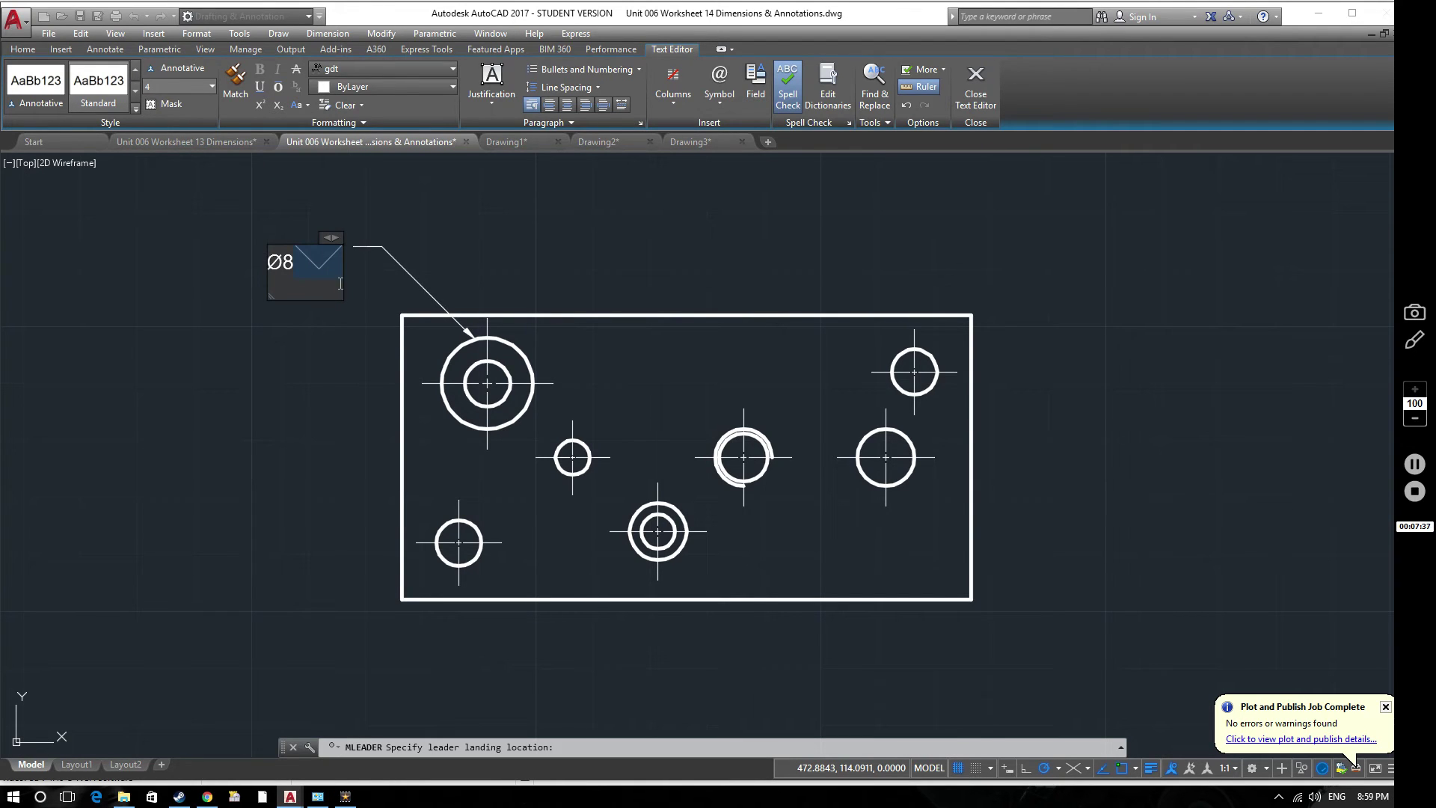
{"action": "left_click", "coordinate": [157, 90]}
{"action": "key", "text": "Return"}
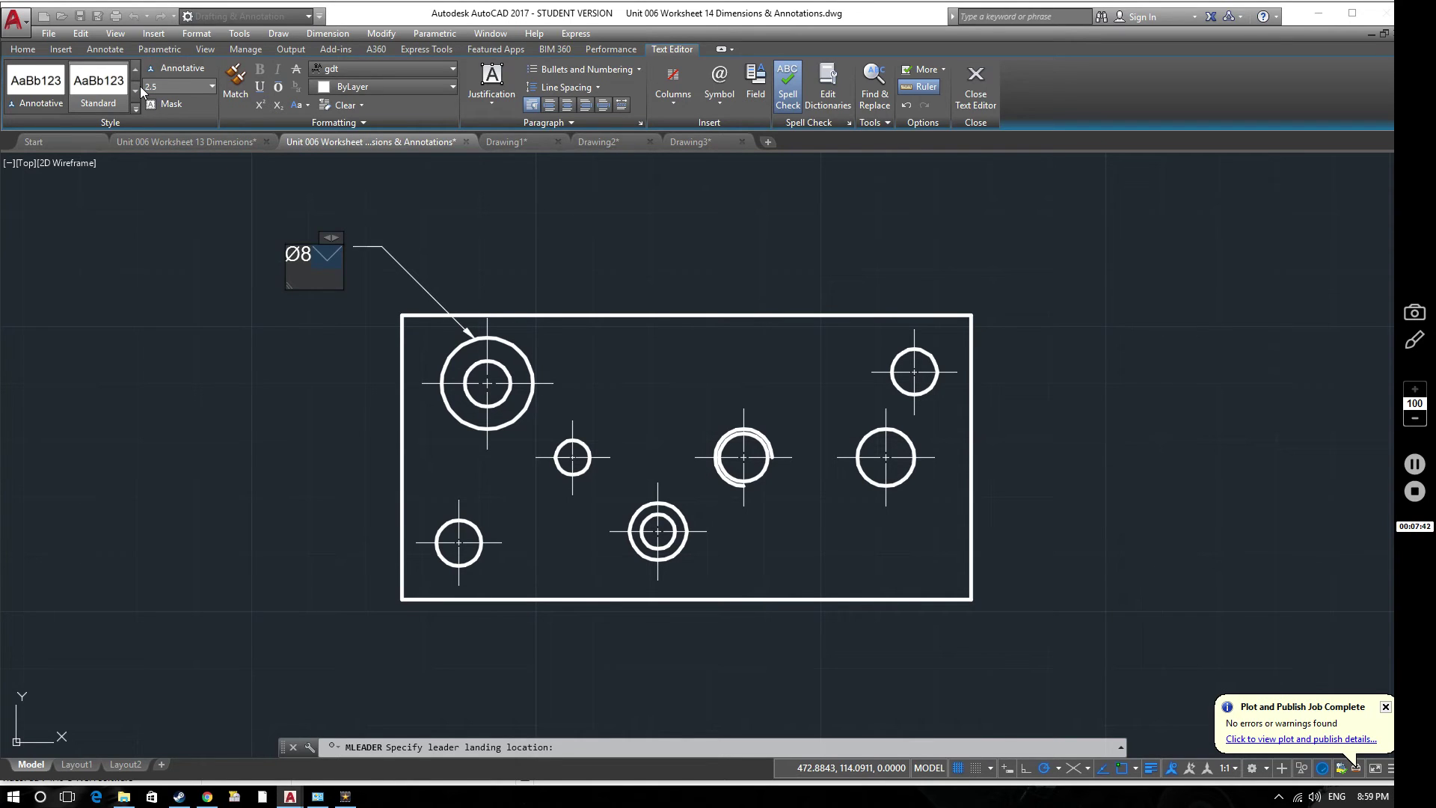
{"action": "key", "text": "Right"}
Place the cursor after the countersink symbol and switch the font to Arial.
{"action": "type", "text": "%"}
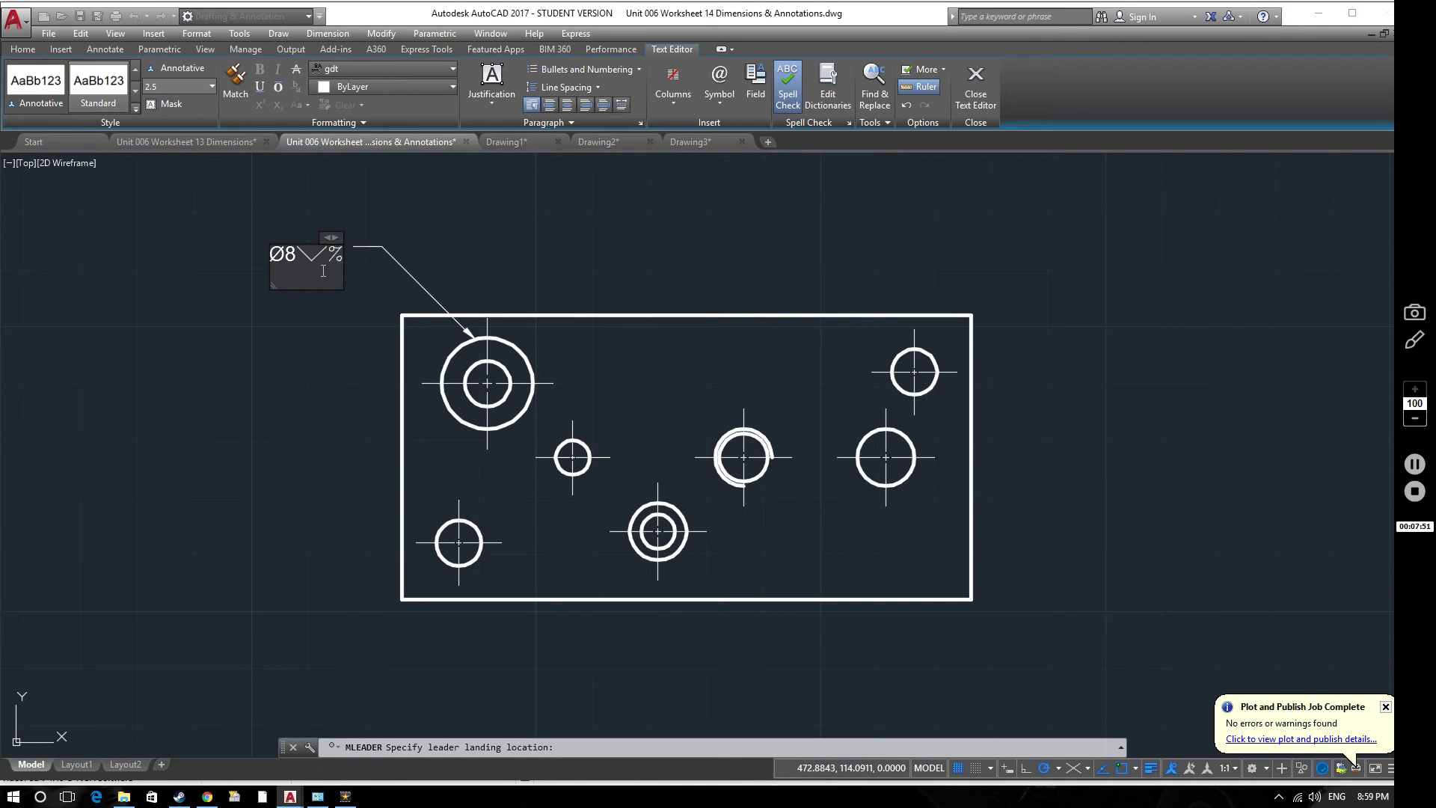
{"action": "type", "text": "%"}
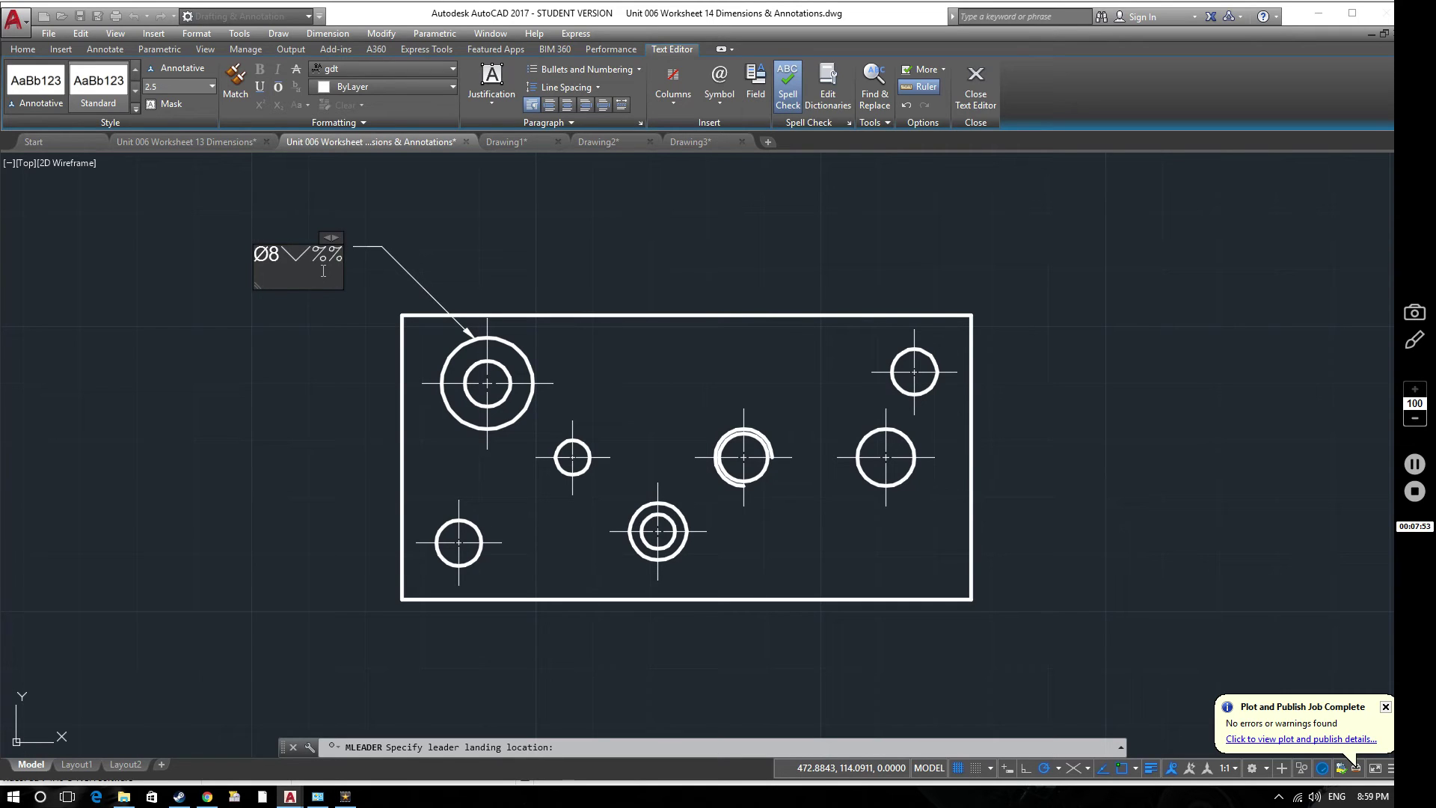
{"action": "key", "text": "BackSpace"}
{"action": "key", "text": "BackSpace"}
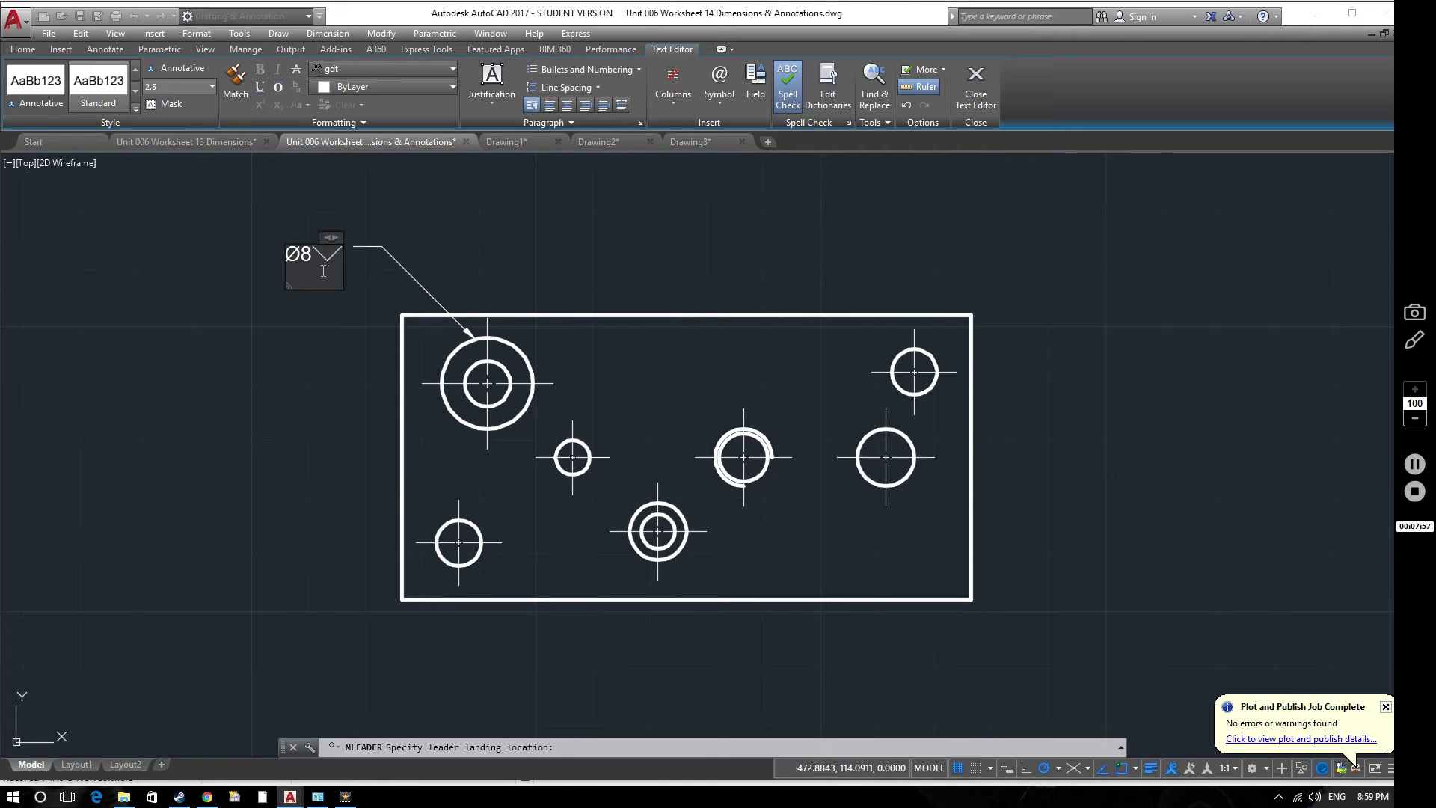
{"action": "left_click", "coordinate": [323, 271]}
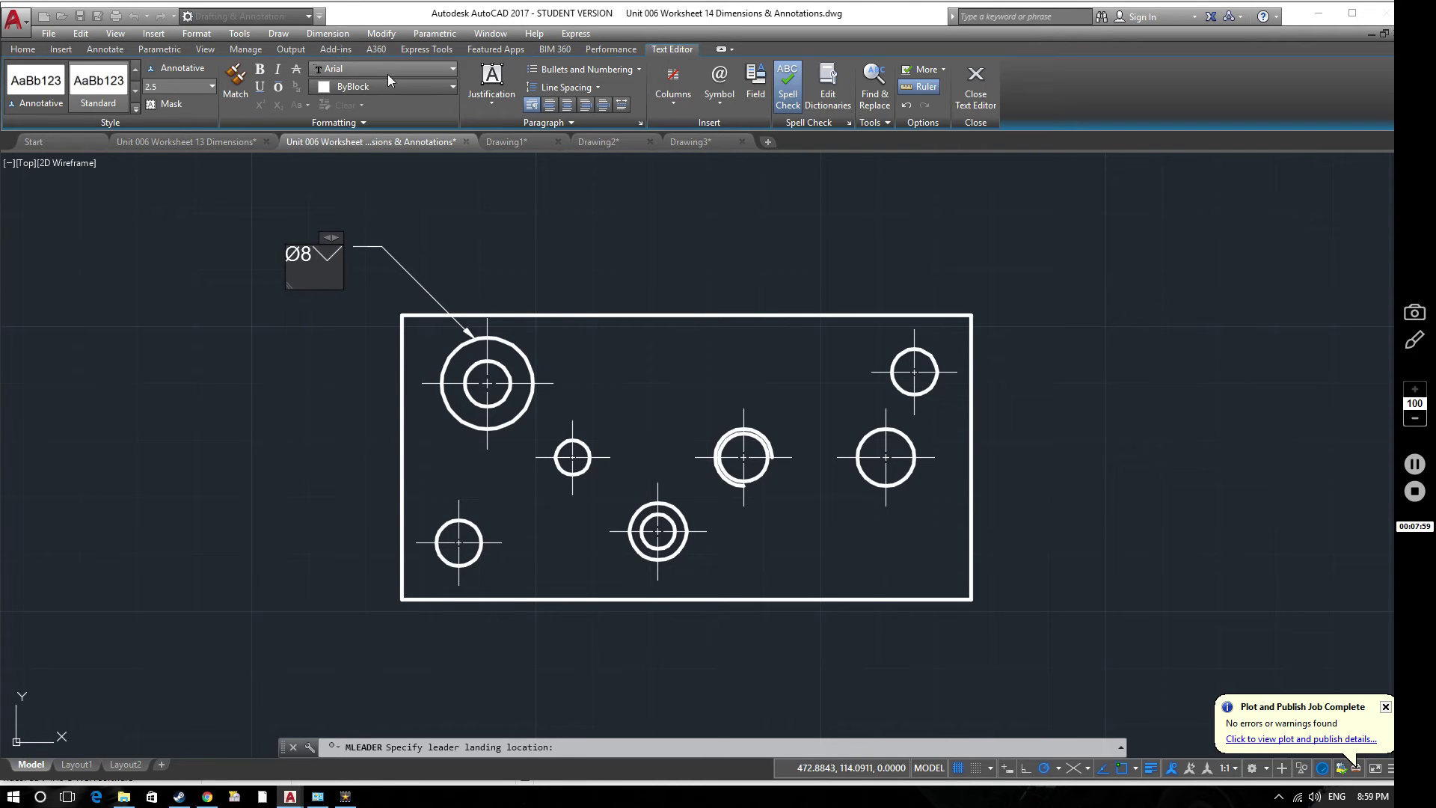
{"action": "key", "text": "Right"}
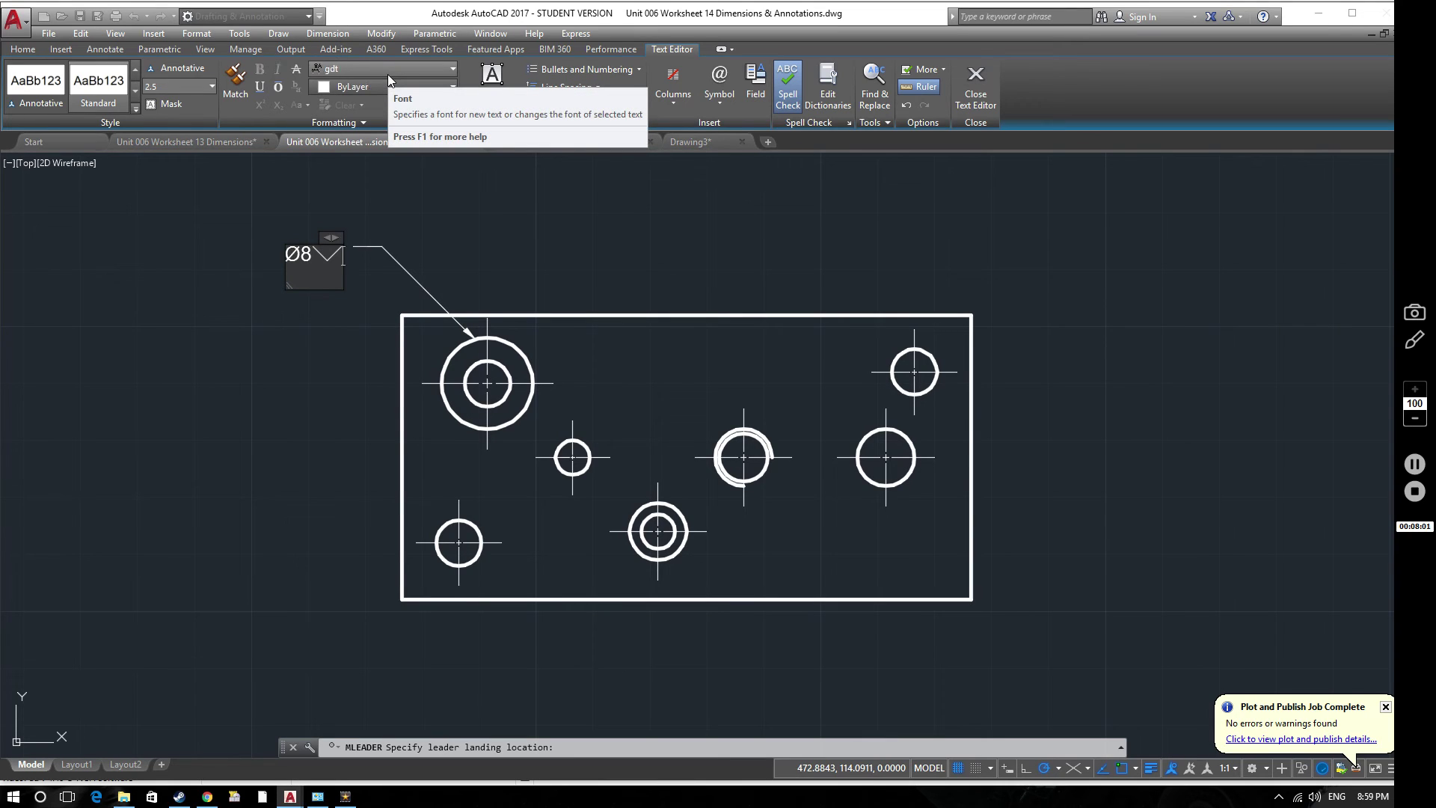
{"action": "key", "text": "Left"}
{"action": "key", "text": "Left"}
{"action": "key", "text": "Right"}
{"action": "key", "text": "Right"}
{"action": "left_click", "coordinate": [387, 74]}
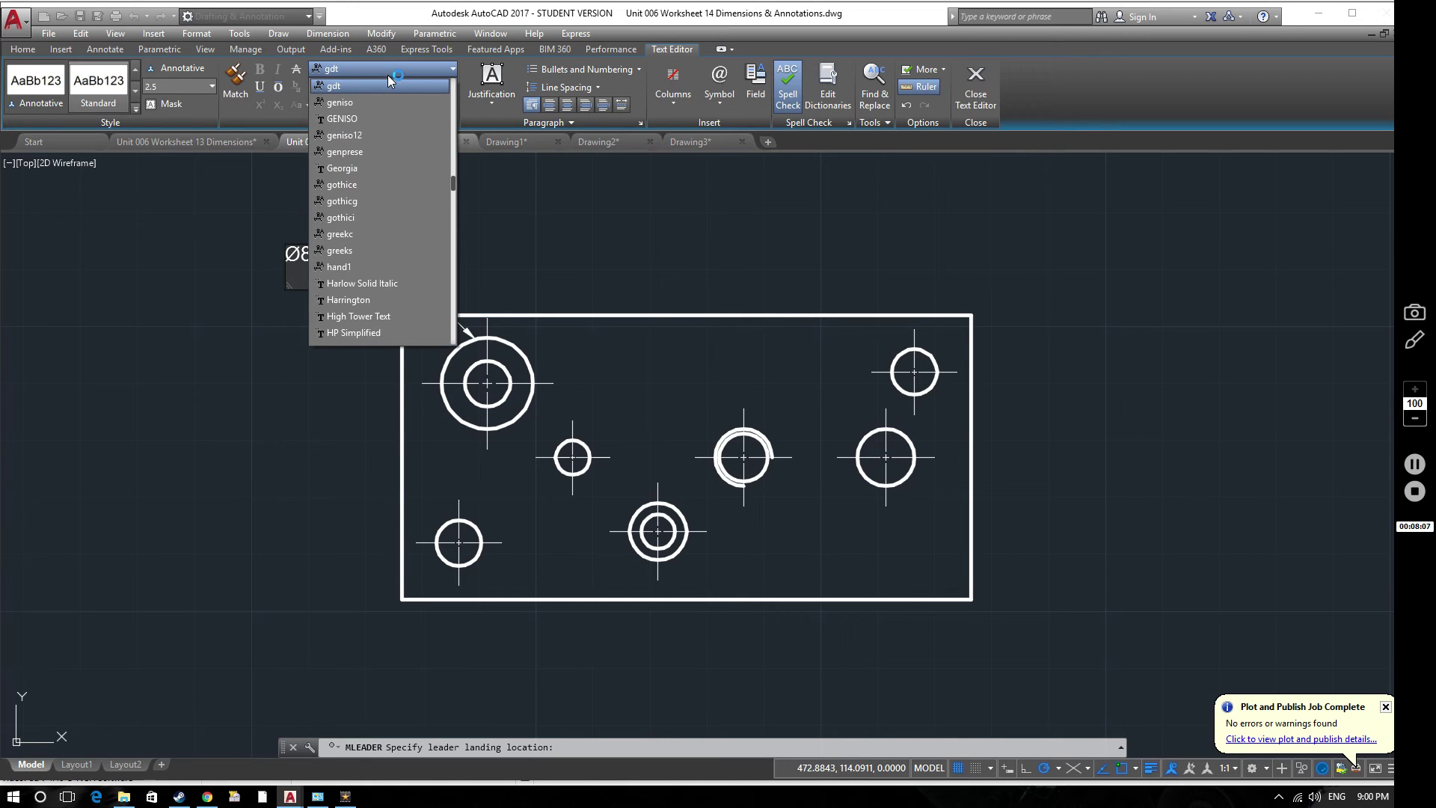
{"action": "scroll", "coordinate": [387, 193], "scroll_direction": "down", "scroll_amount": 4}
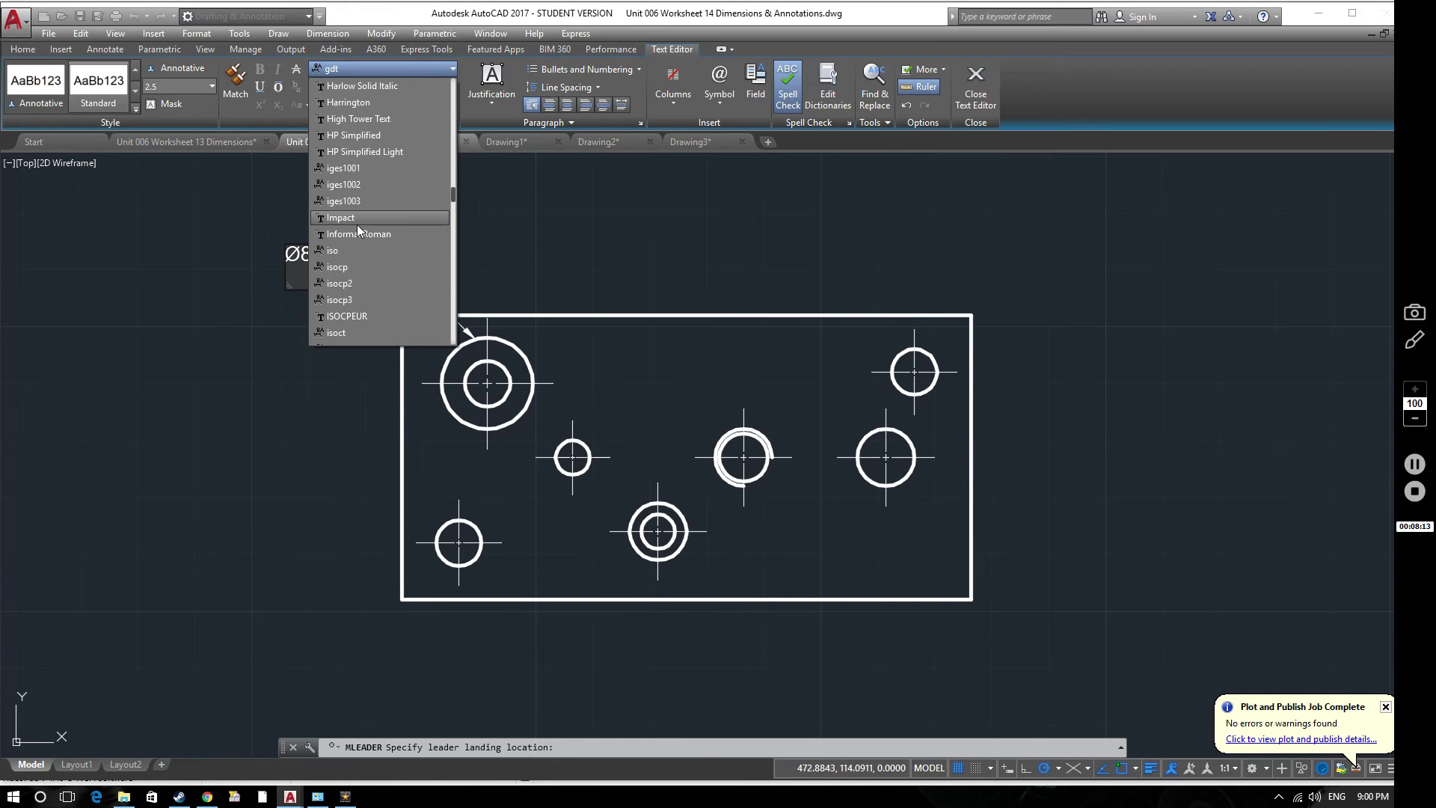
{"action": "type", "text": "ar"}
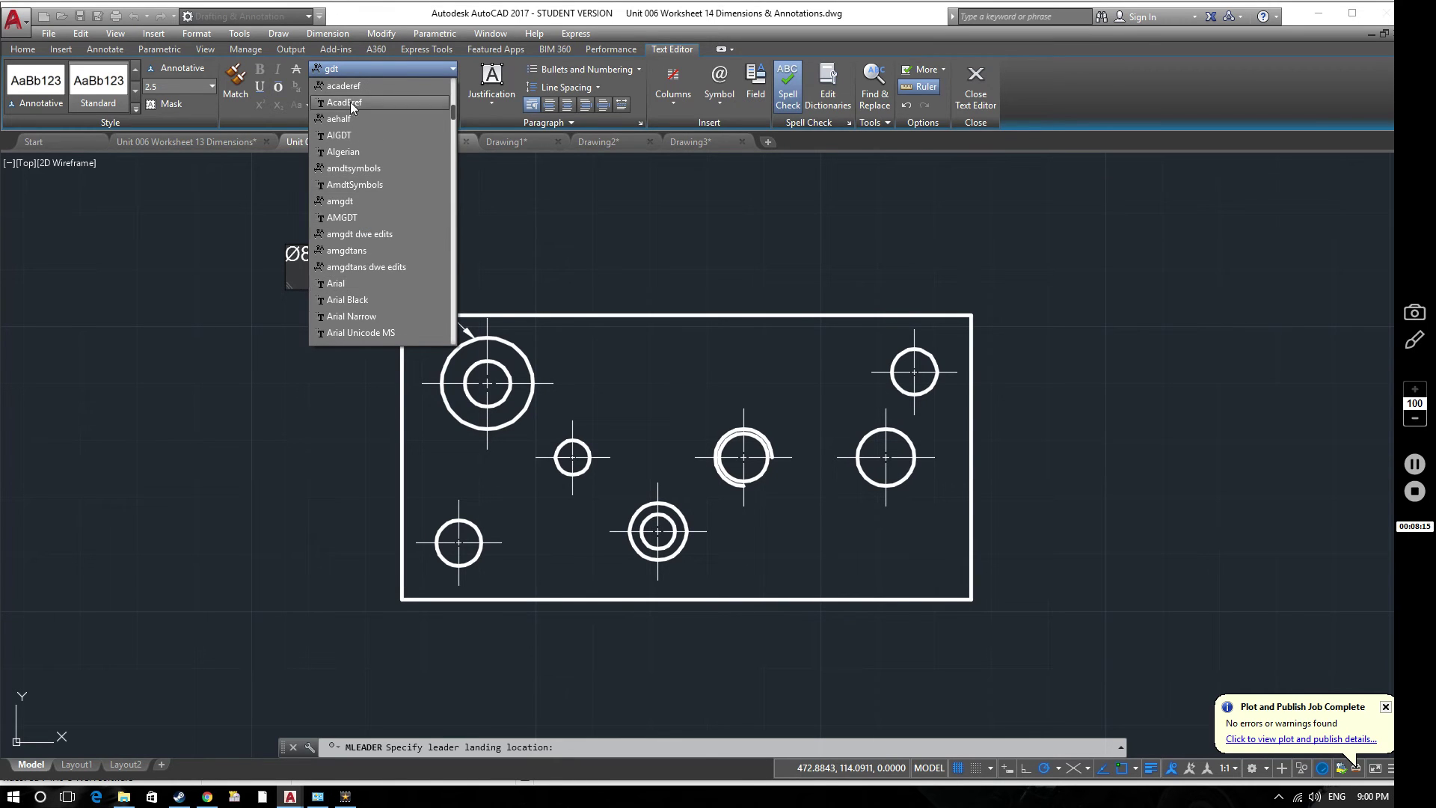
{"action": "left_click", "coordinate": [370, 280]}
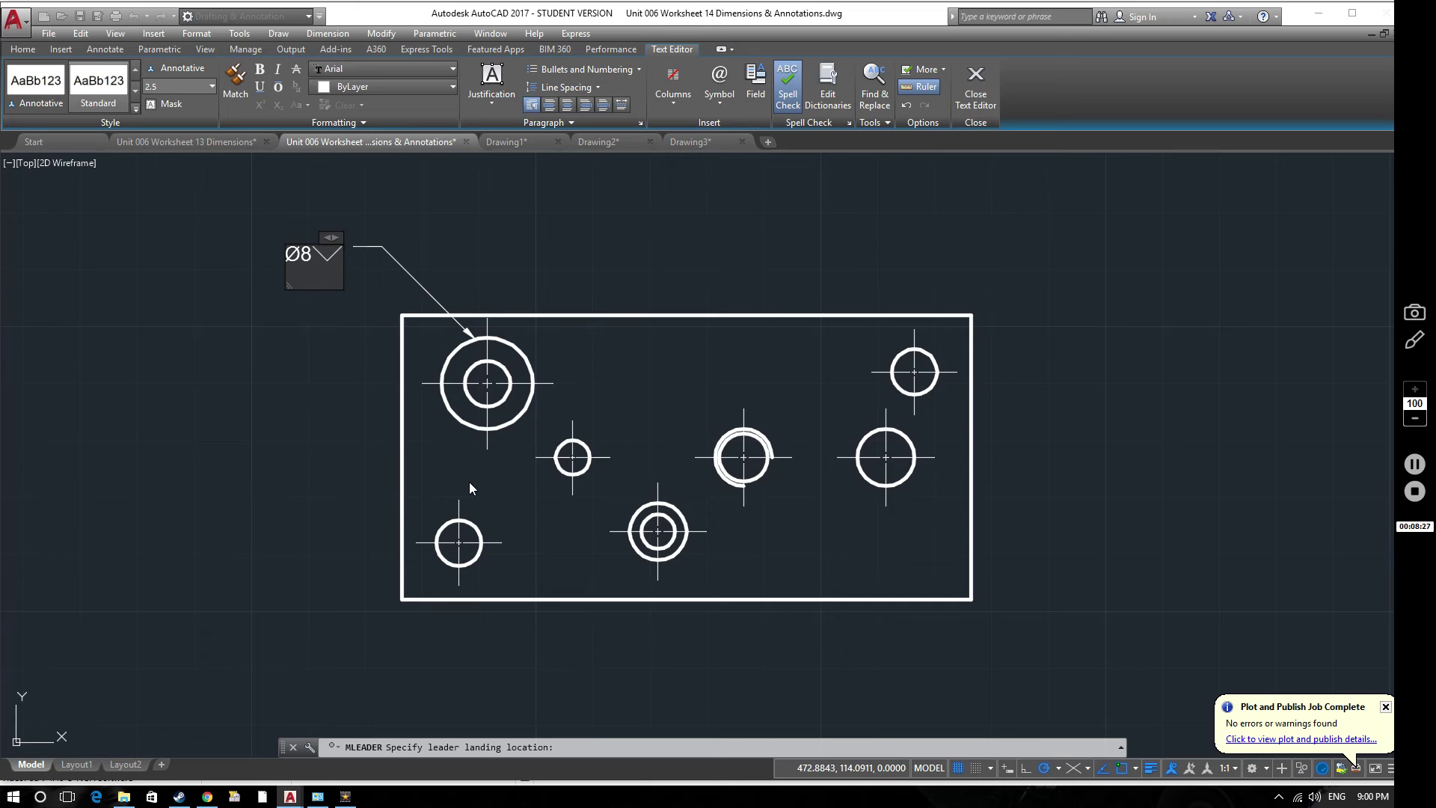
Type Ø10X90 (%%c10X90) and insert a degree sign after 90.
{"action": "type", "text": "%%"}
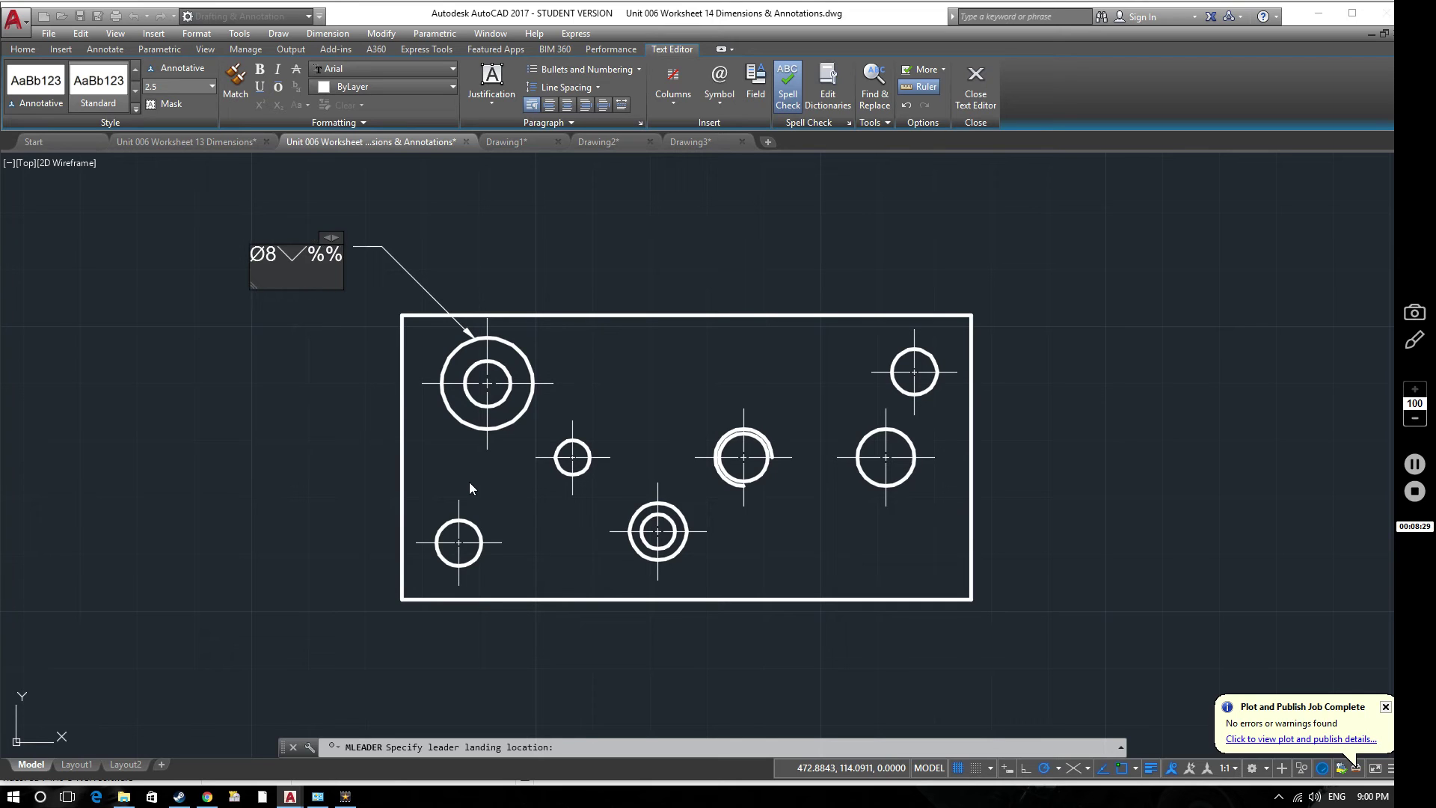
{"action": "type", "text": "c"}
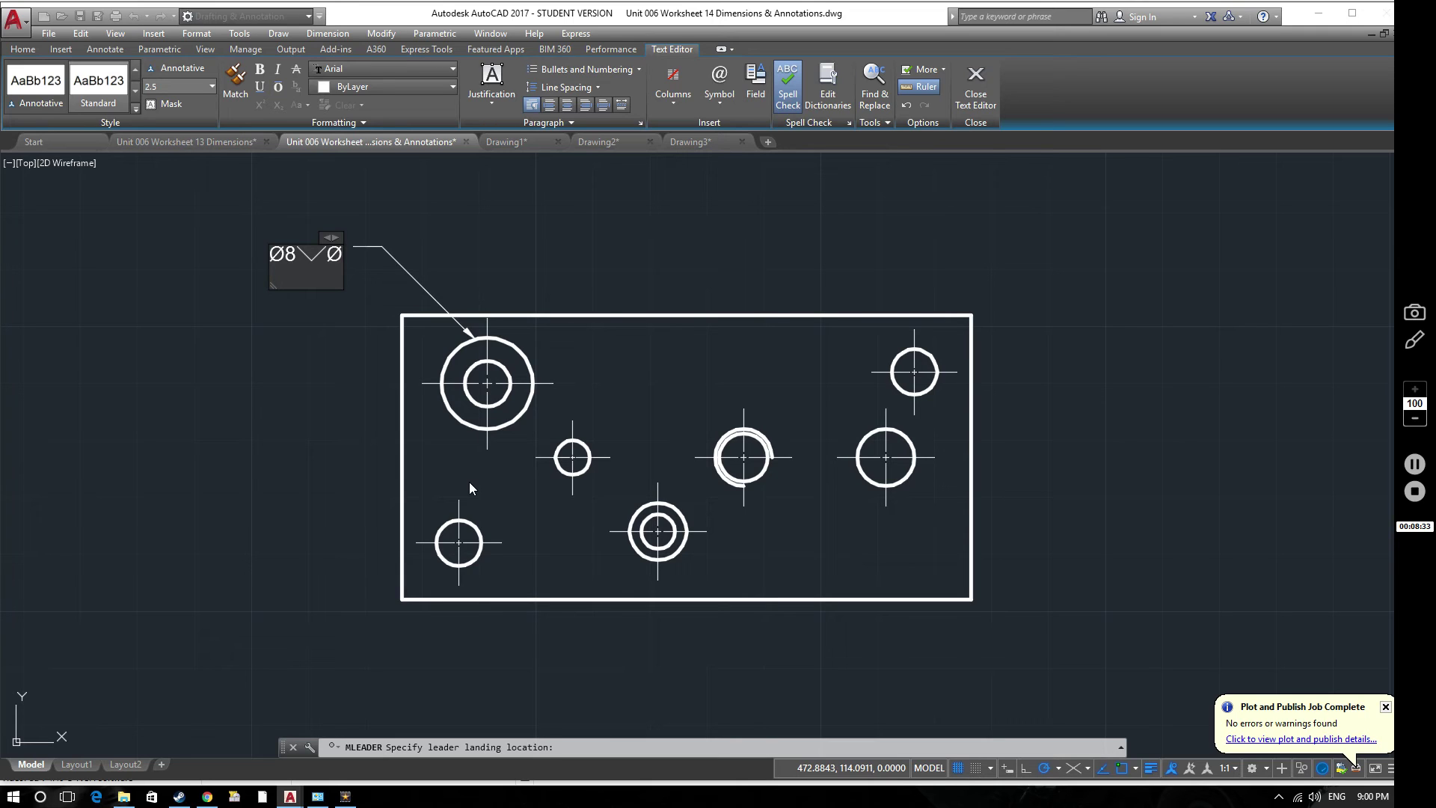
{"action": "type", "text": "10"}
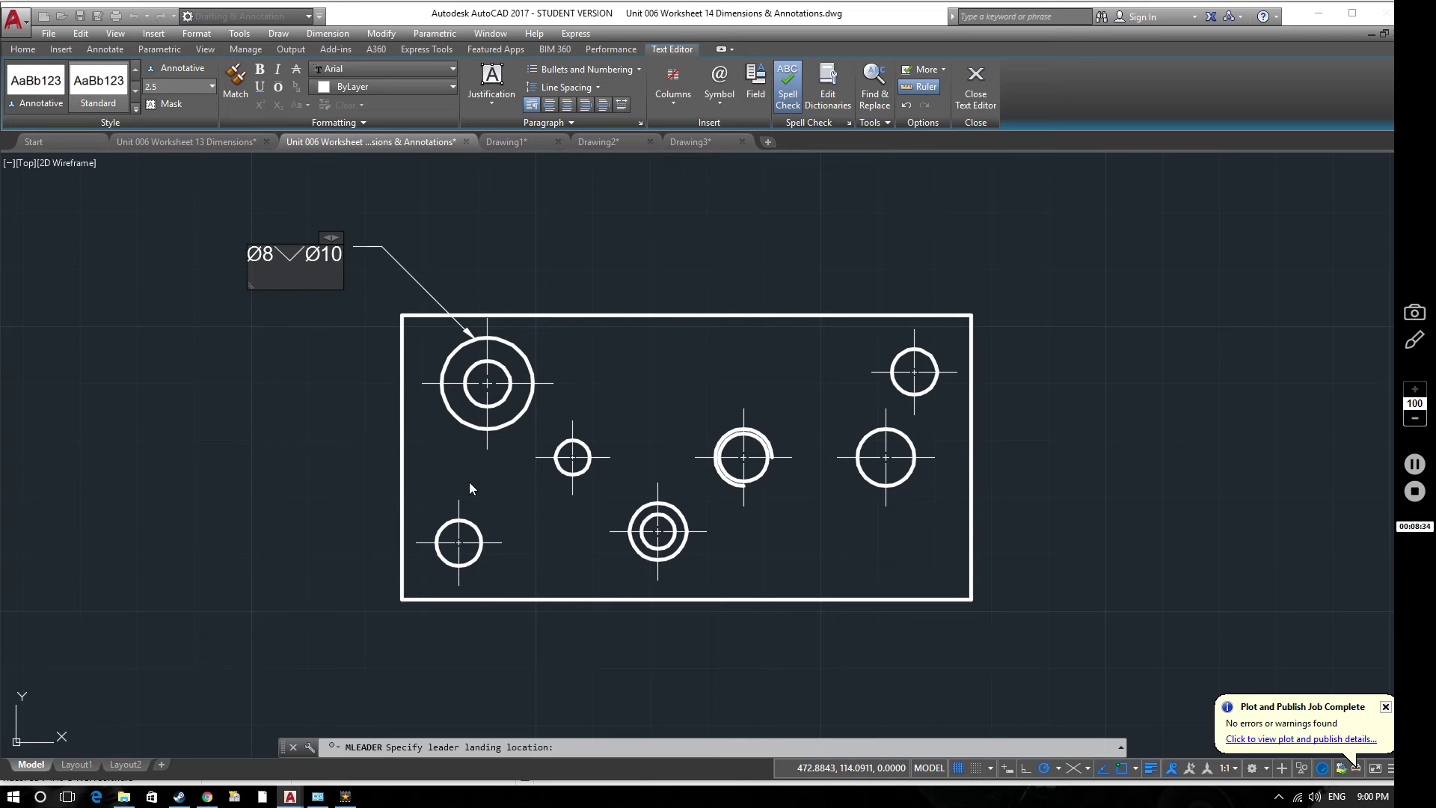
{"action": "type", "text": "x"}
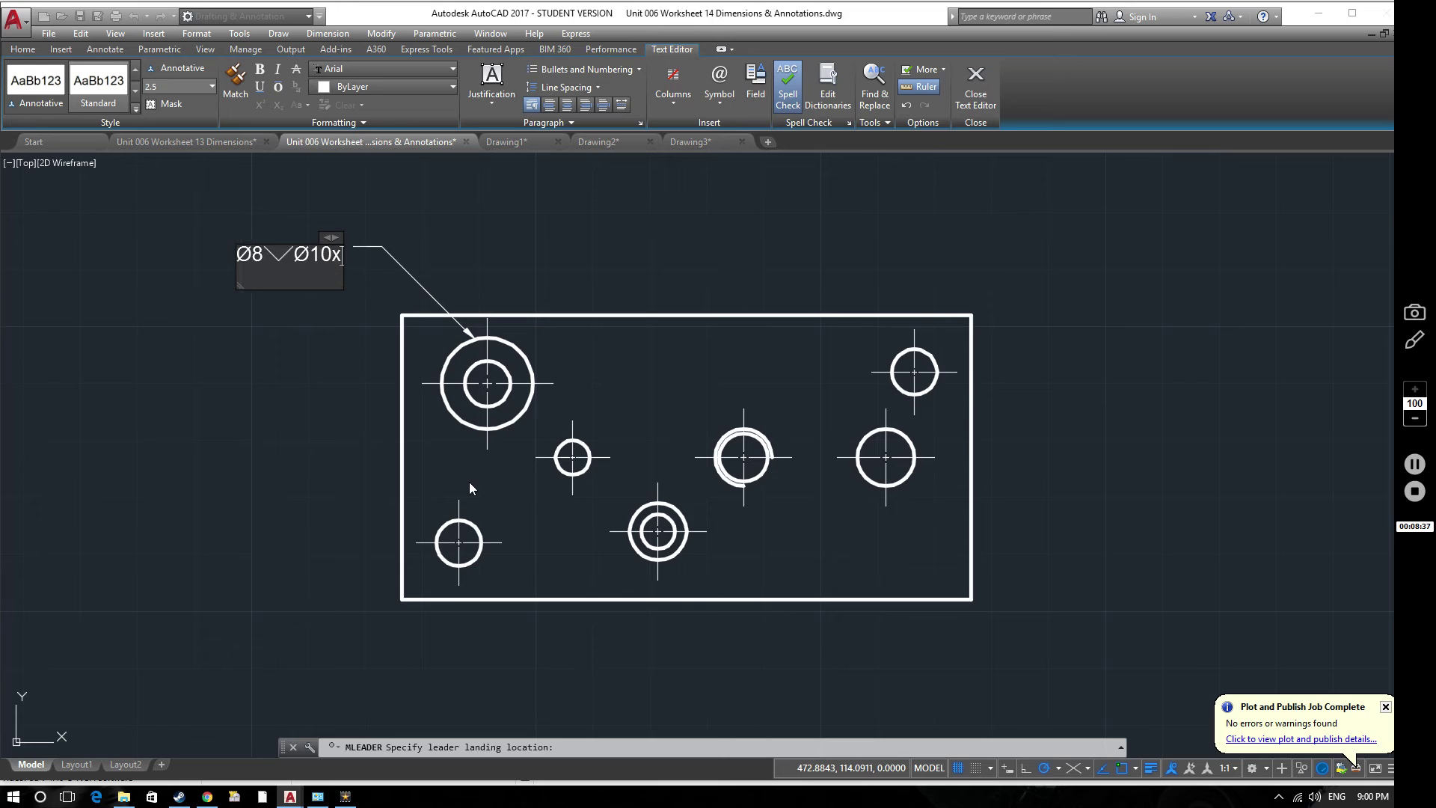
{"action": "key", "text": "BackSpace"}
{"action": "type", "text": "X90"}
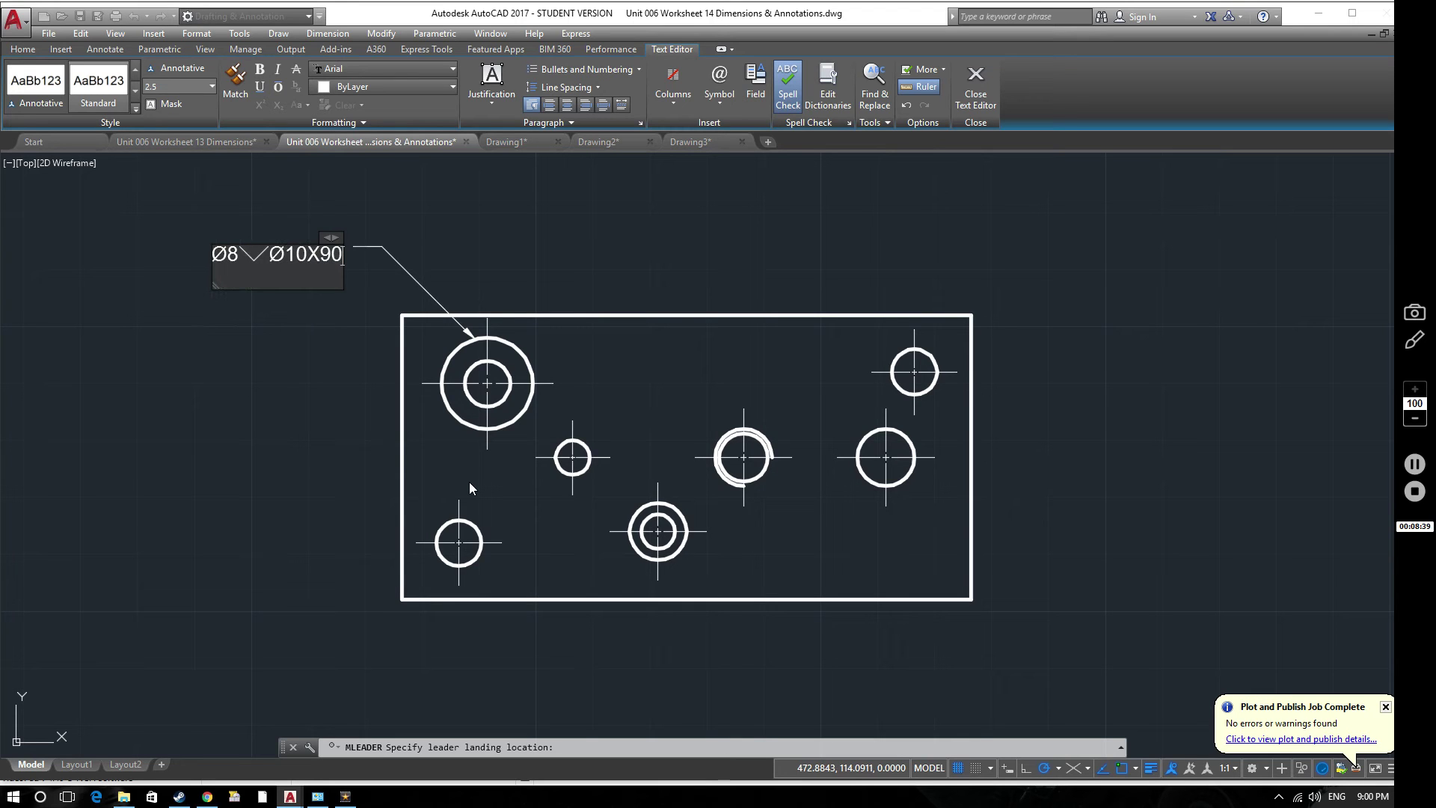
{"action": "right_click", "coordinate": [341, 257]}
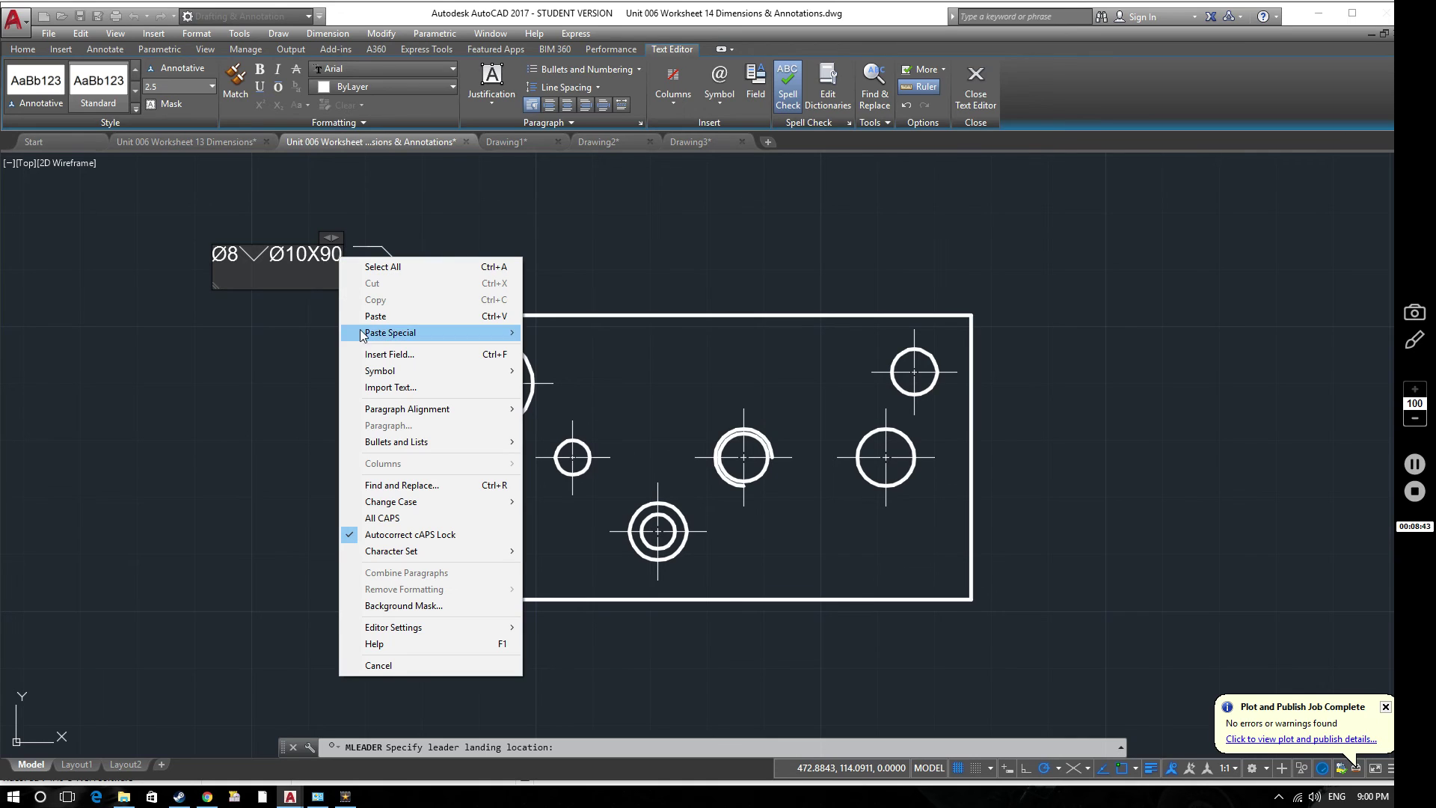
{"action": "mouse_move", "coordinate": [429, 372]}
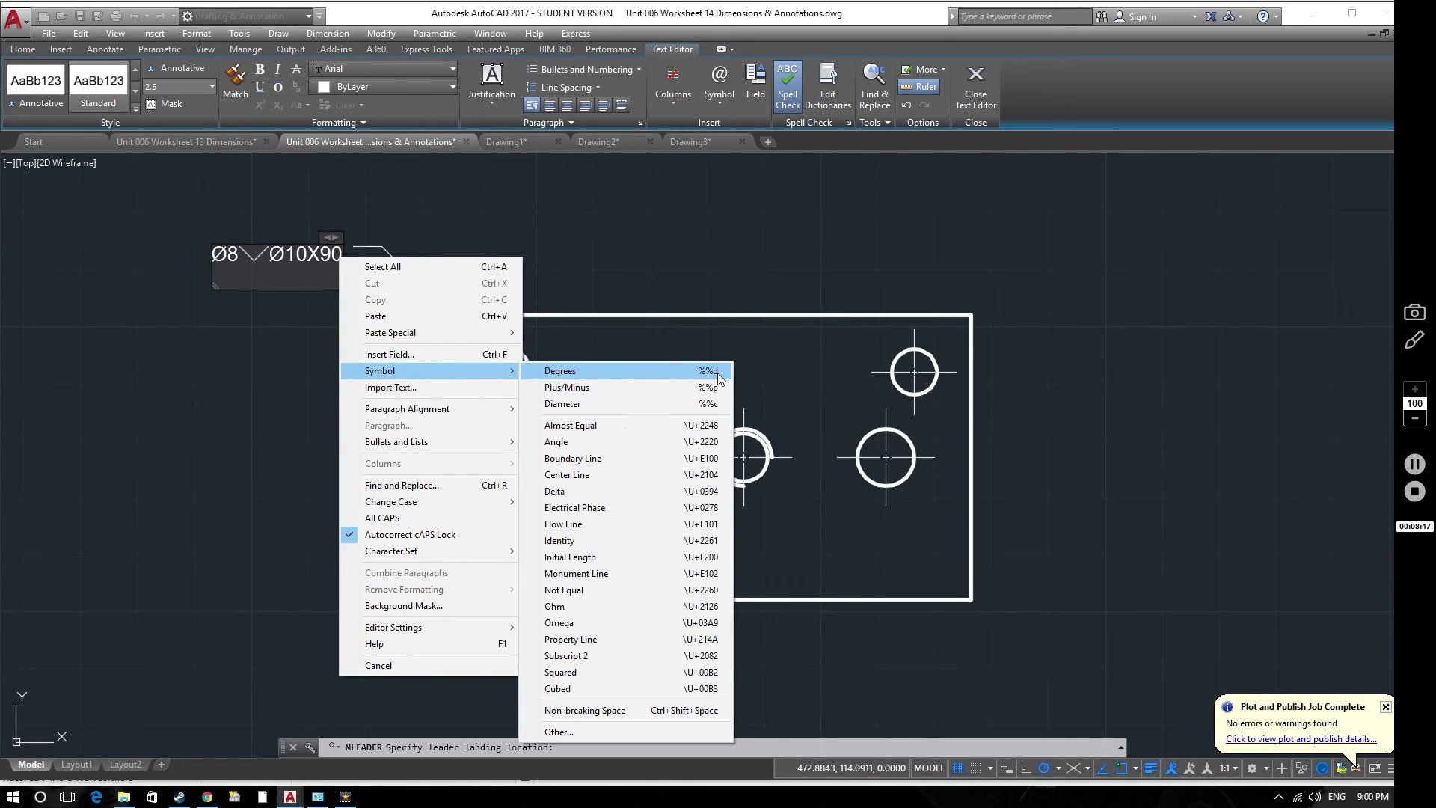
{"action": "left_click", "coordinate": [680, 370]}
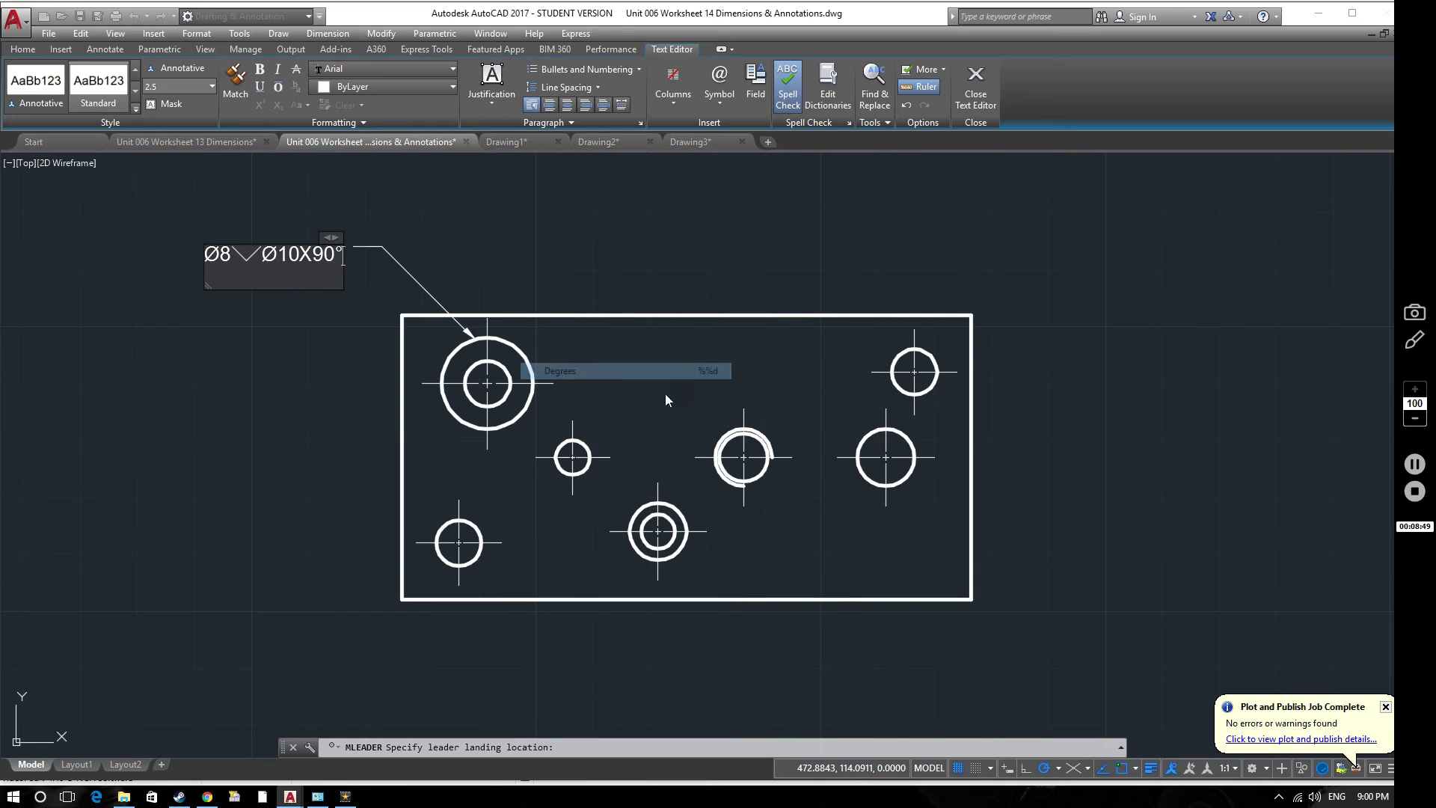
Add spaces around Ø10 and X, then close the text editor.
{"action": "left_click", "coordinate": [260, 258]}
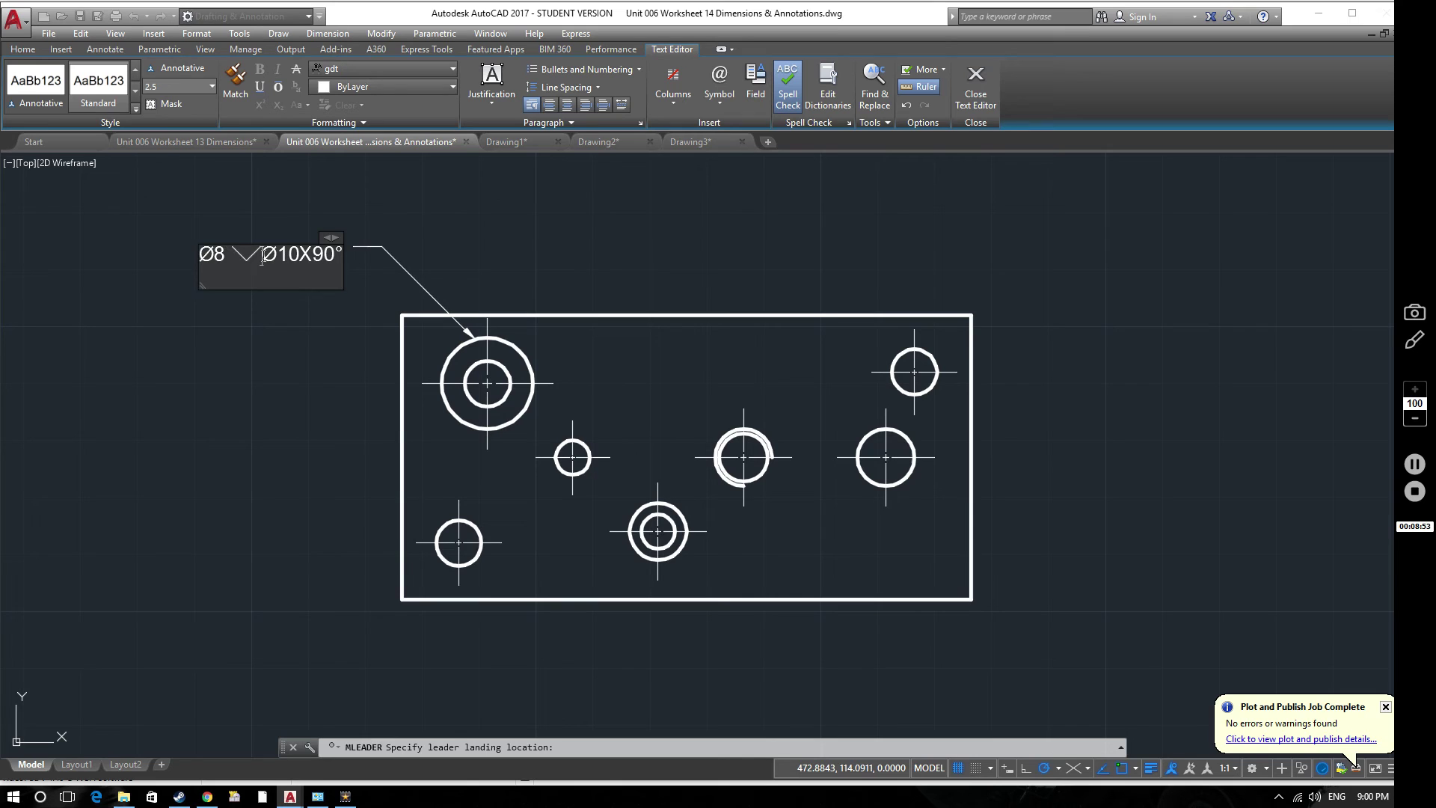
{"action": "key", "text": "Right"}
{"action": "key", "text": "Right"}
{"action": "key", "text": "Right"}
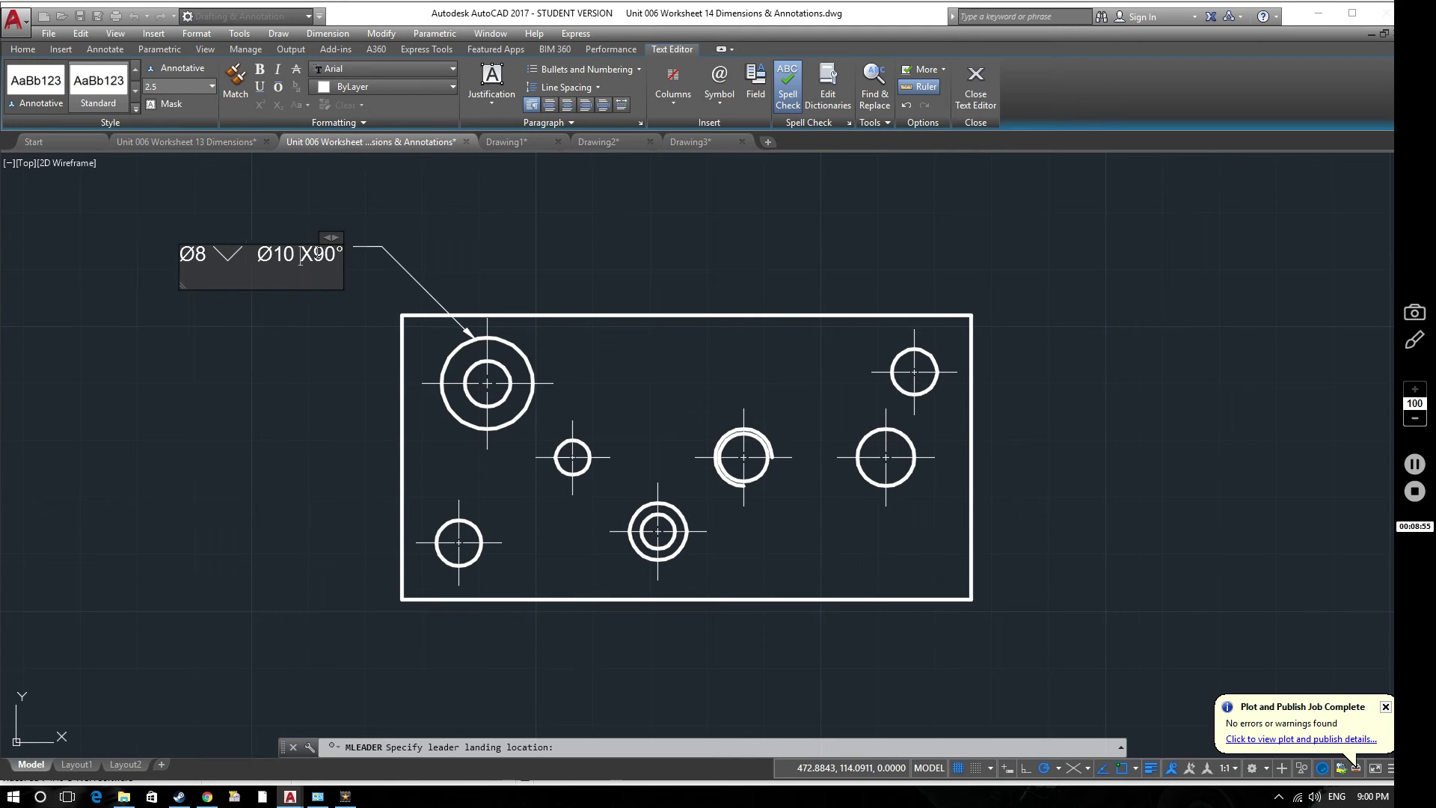
{"action": "key", "text": "Right"}
{"action": "left_click", "coordinate": [358, 302]}
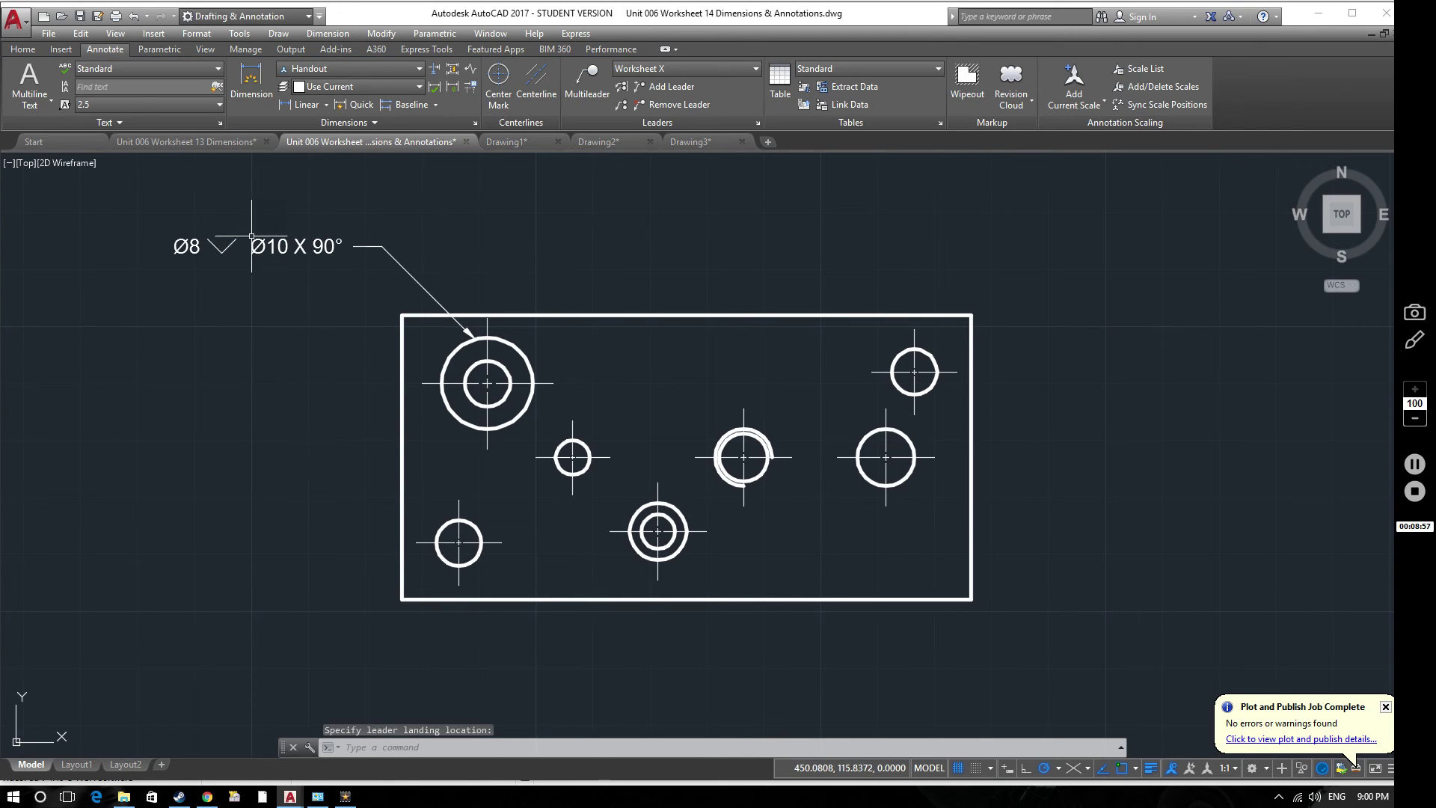
Draw a text-less multileader from the small circle to a landing above the plate.
{"action": "left_click", "coordinate": [144, 214]}
{"action": "left_click", "coordinate": [399, 323]}
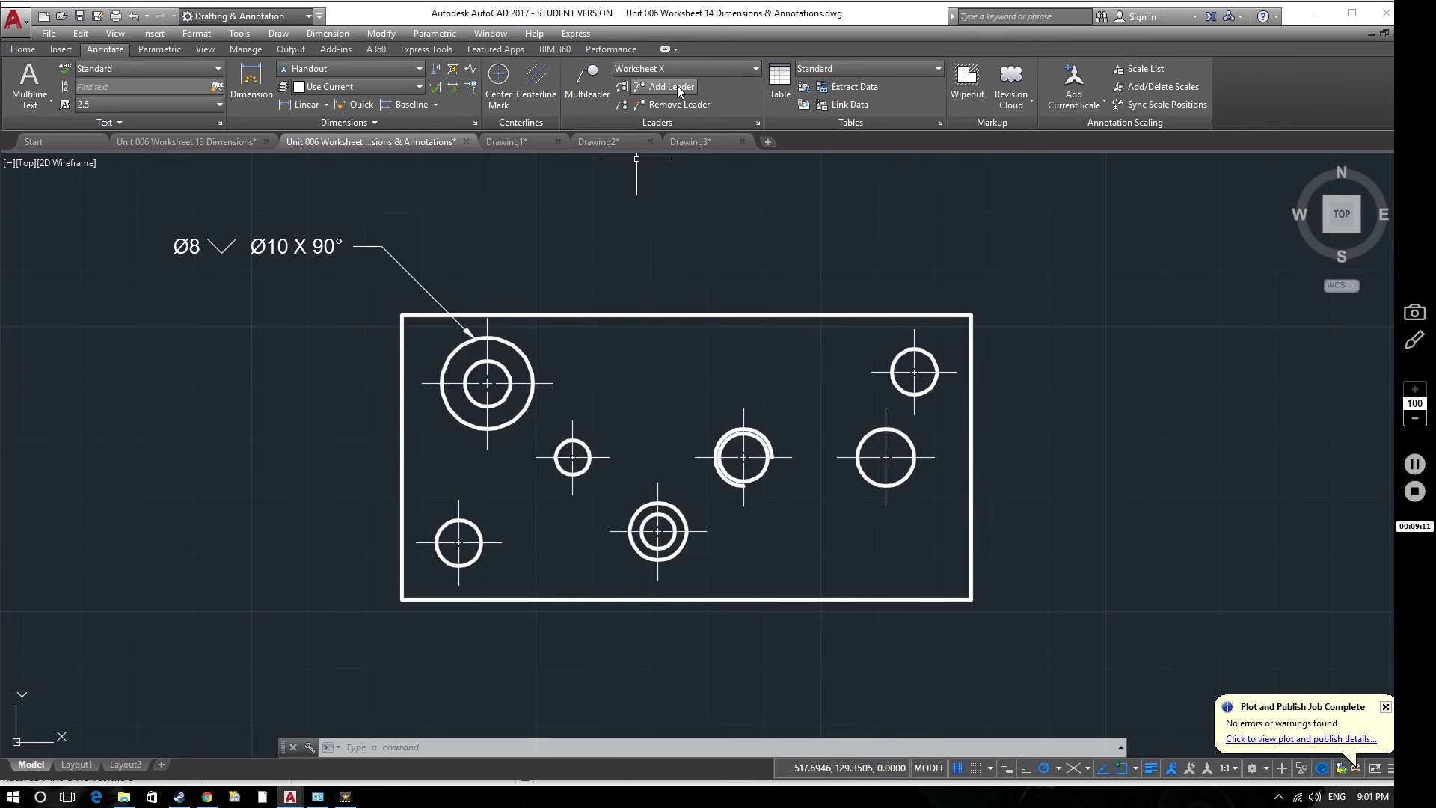
{"action": "left_click", "coordinate": [609, 80]}
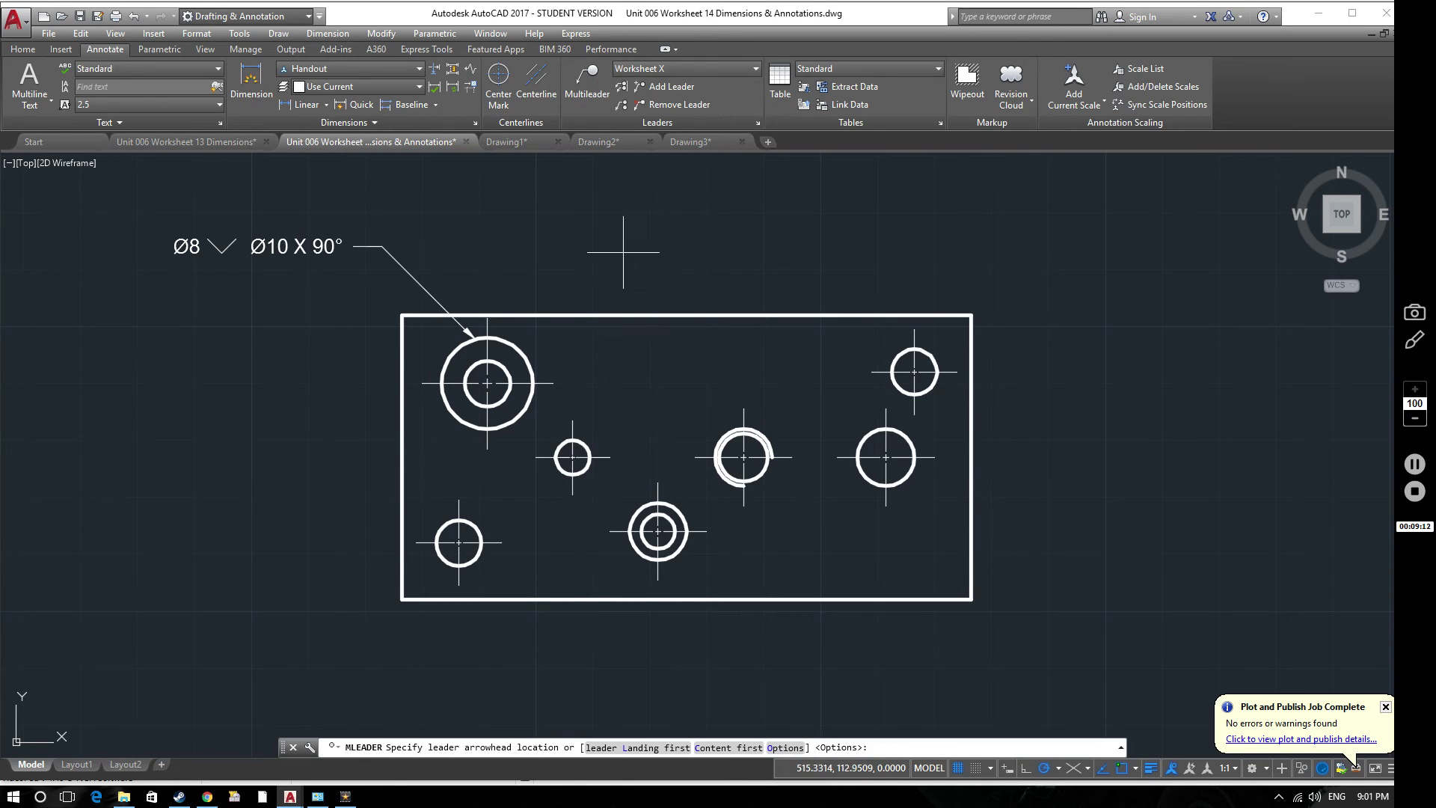
{"action": "left_click", "coordinate": [581, 442]}
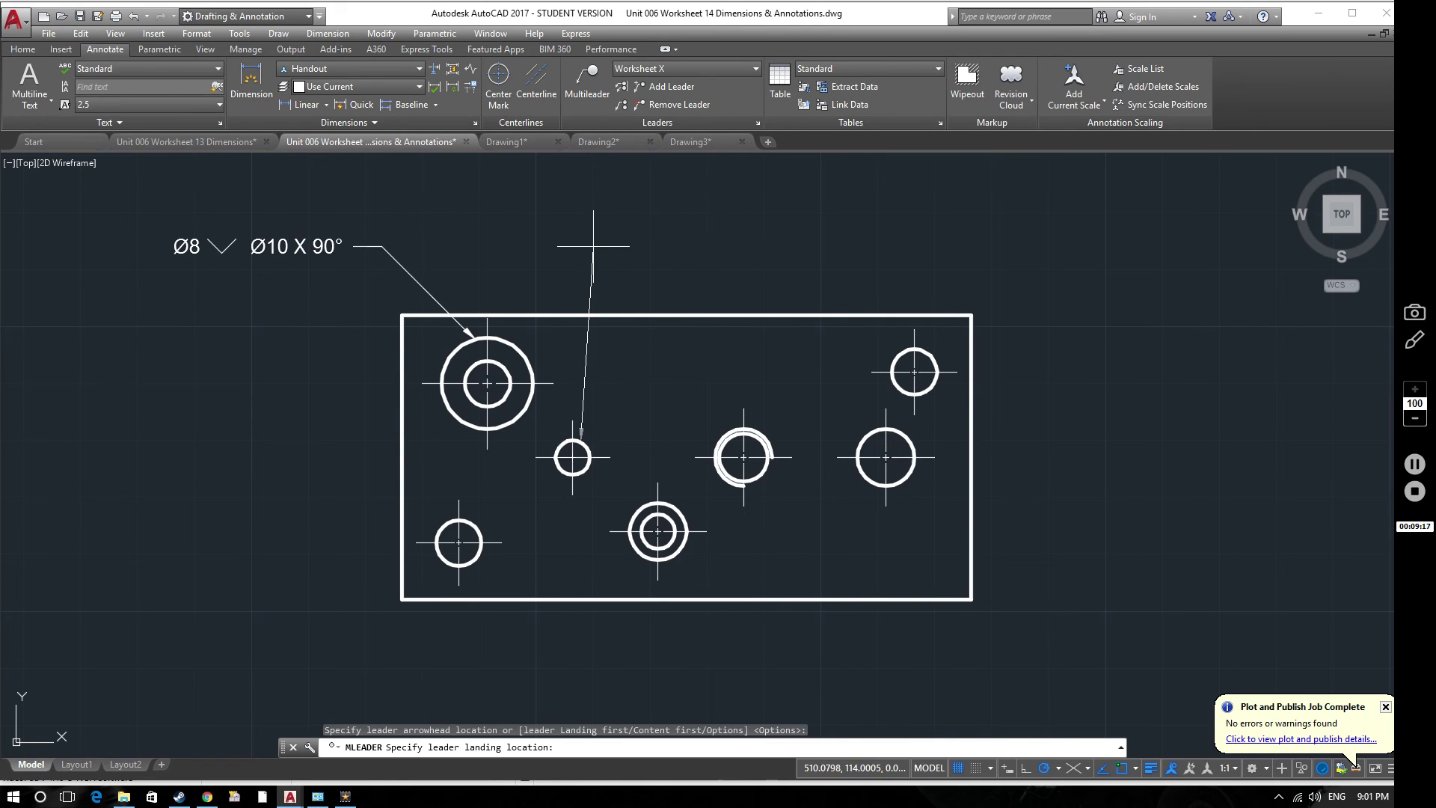
{"action": "left_click", "coordinate": [497, 196]}
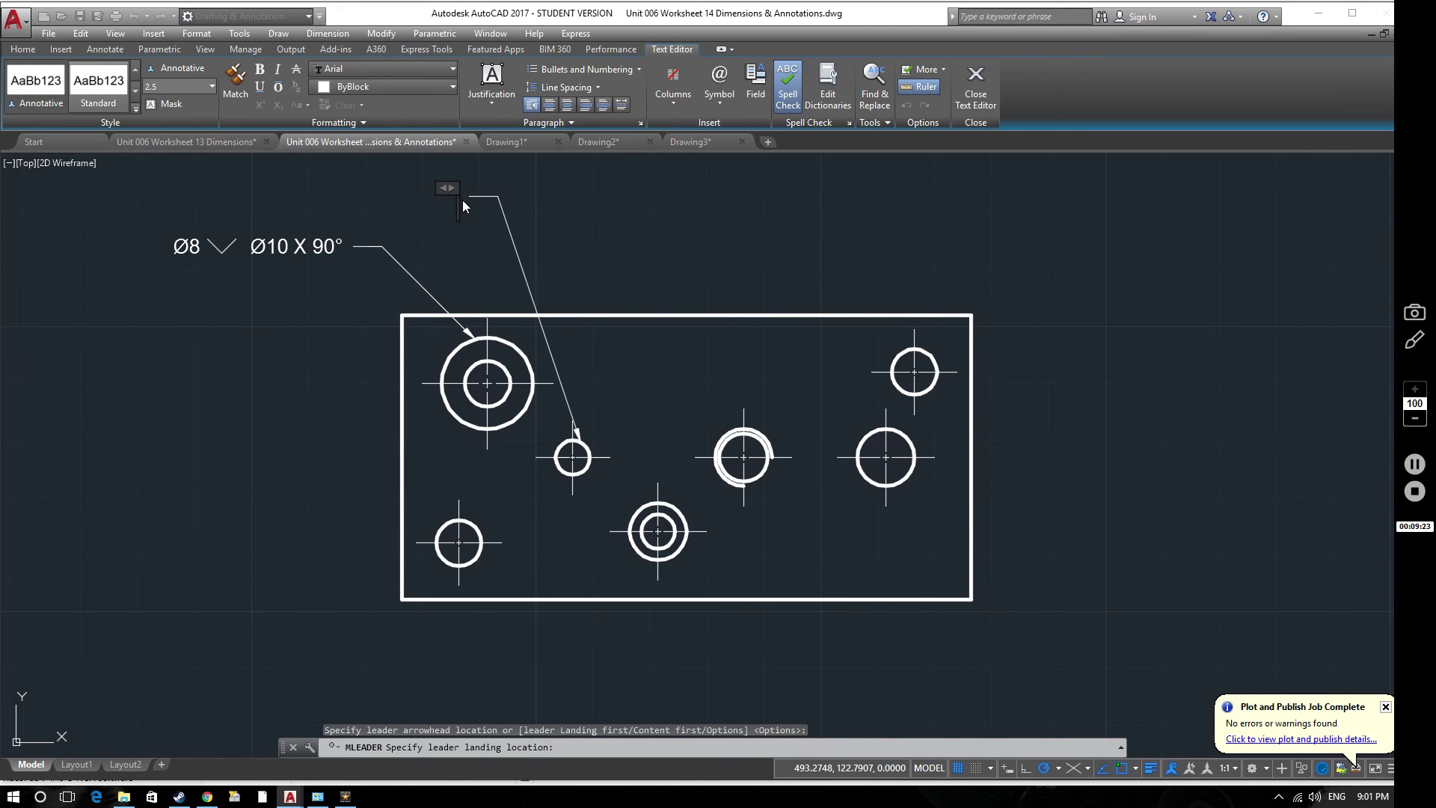
{"action": "left_click", "coordinate": [577, 442]}
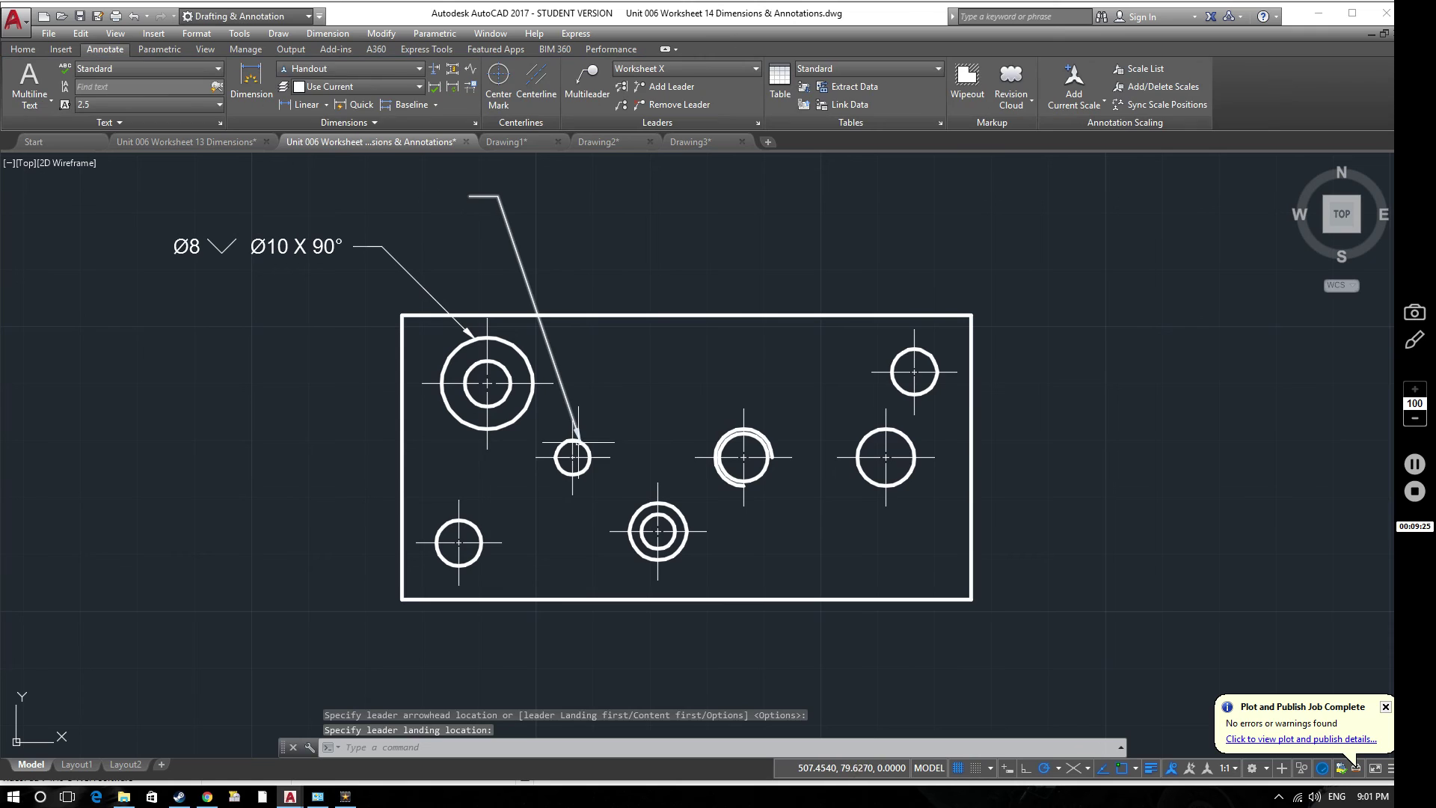
Try repositioning the empty leader's arrowhead and landing grips, then erase it.
{"action": "left_click", "coordinate": [577, 442]}
{"action": "left_click", "coordinate": [581, 442]}
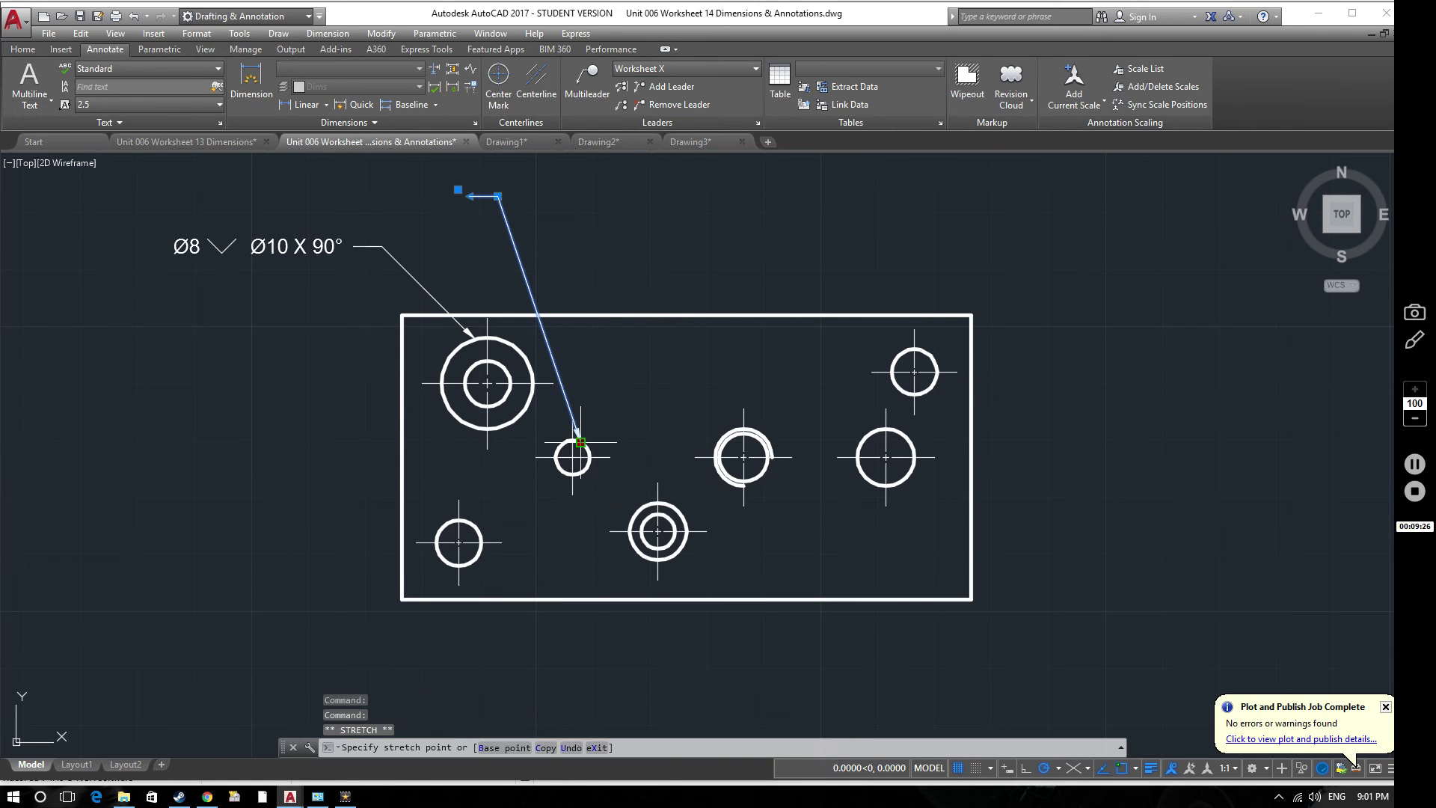
{"action": "left_click", "coordinate": [571, 439]}
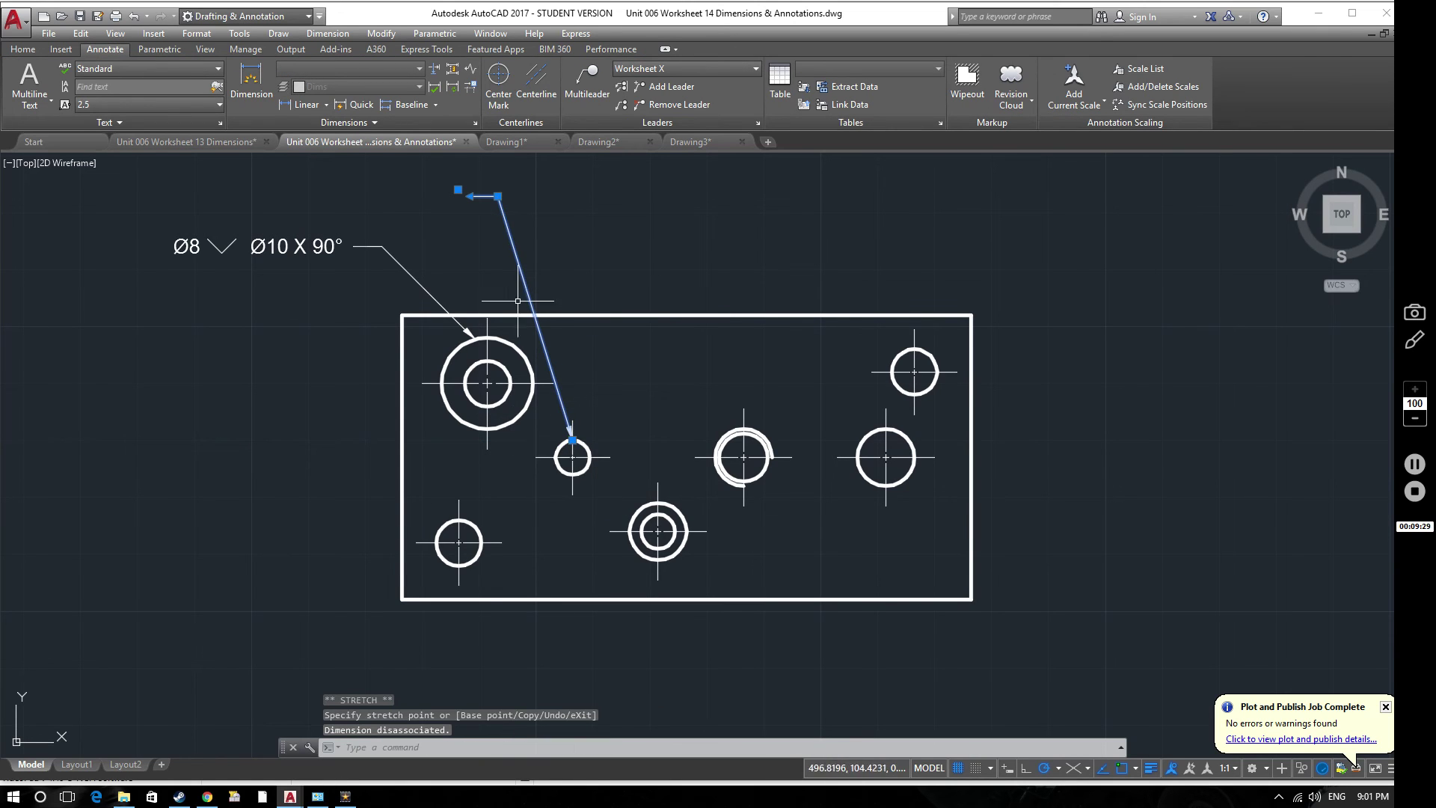
{"action": "key", "text": "Escape"}
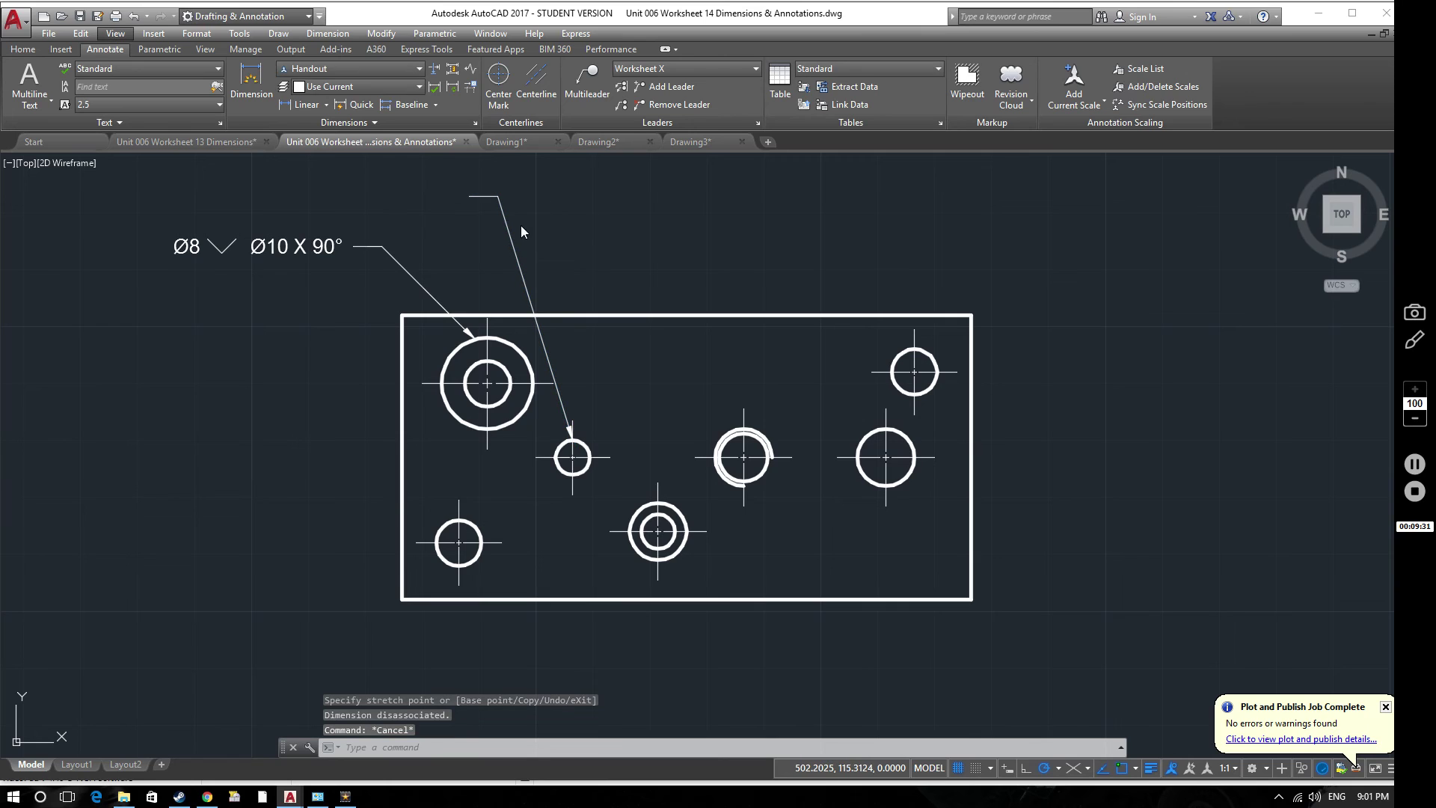
{"action": "left_click", "coordinate": [481, 196]}
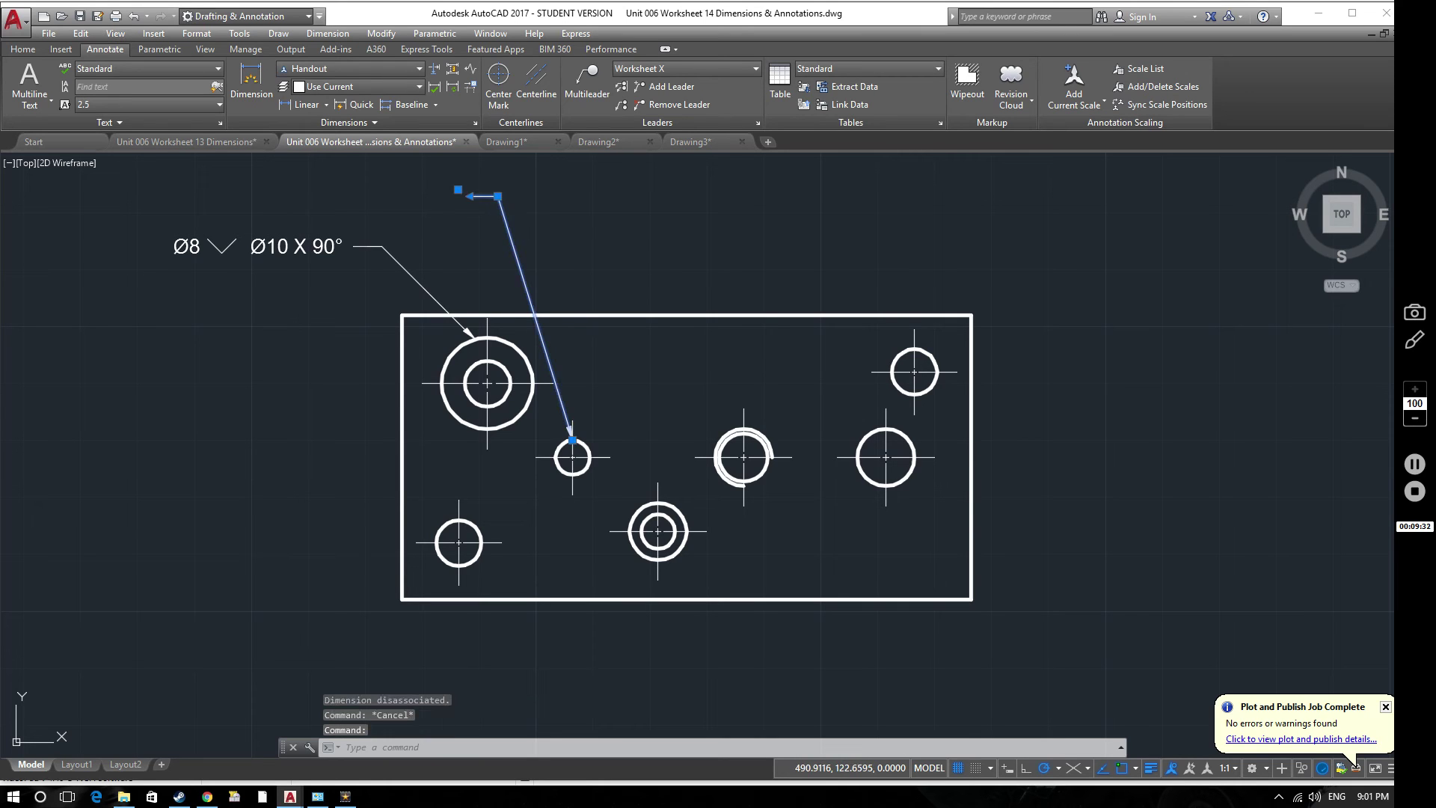
{"action": "left_click", "coordinate": [498, 196]}
{"action": "key", "text": "Escape"}
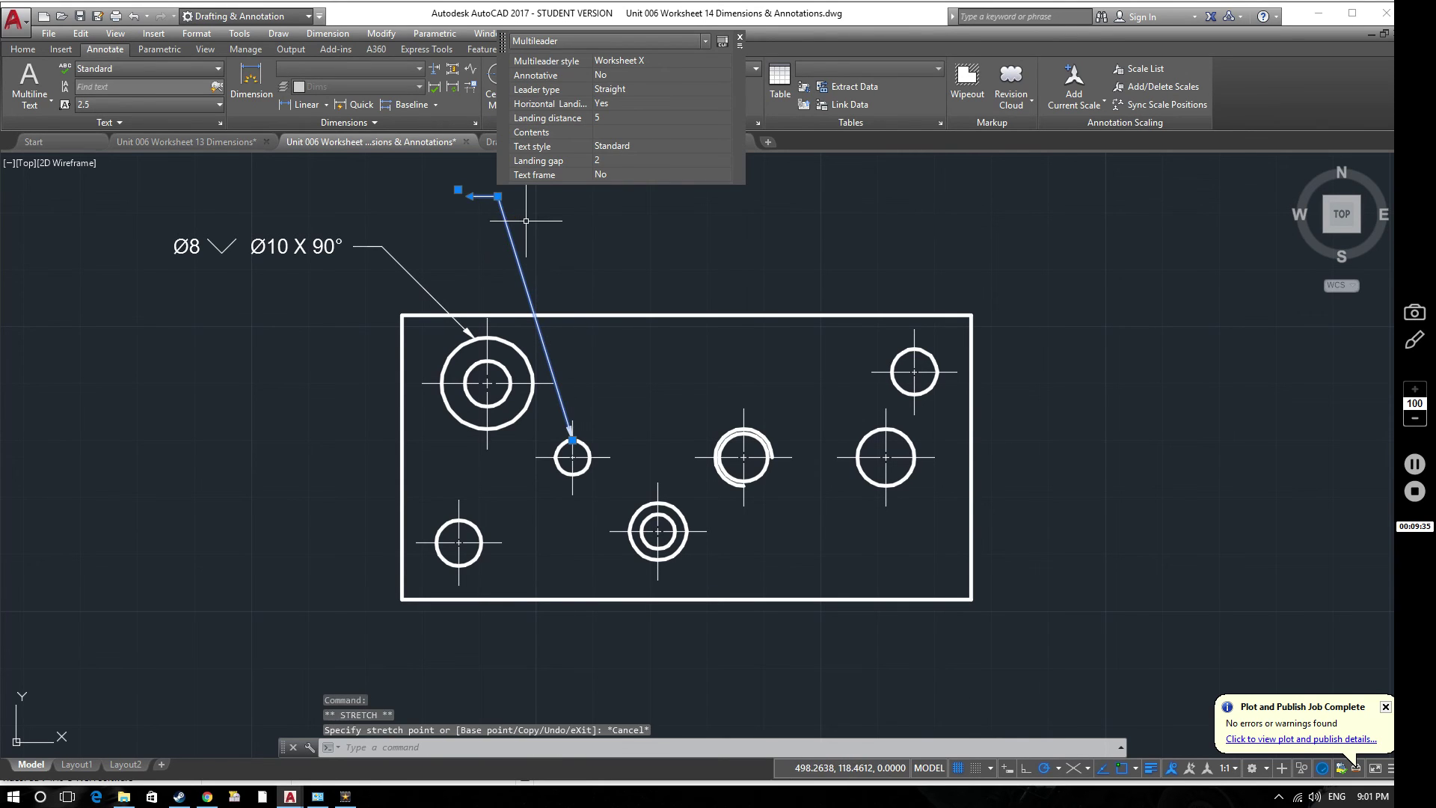
{"action": "left_click", "coordinate": [739, 36]}
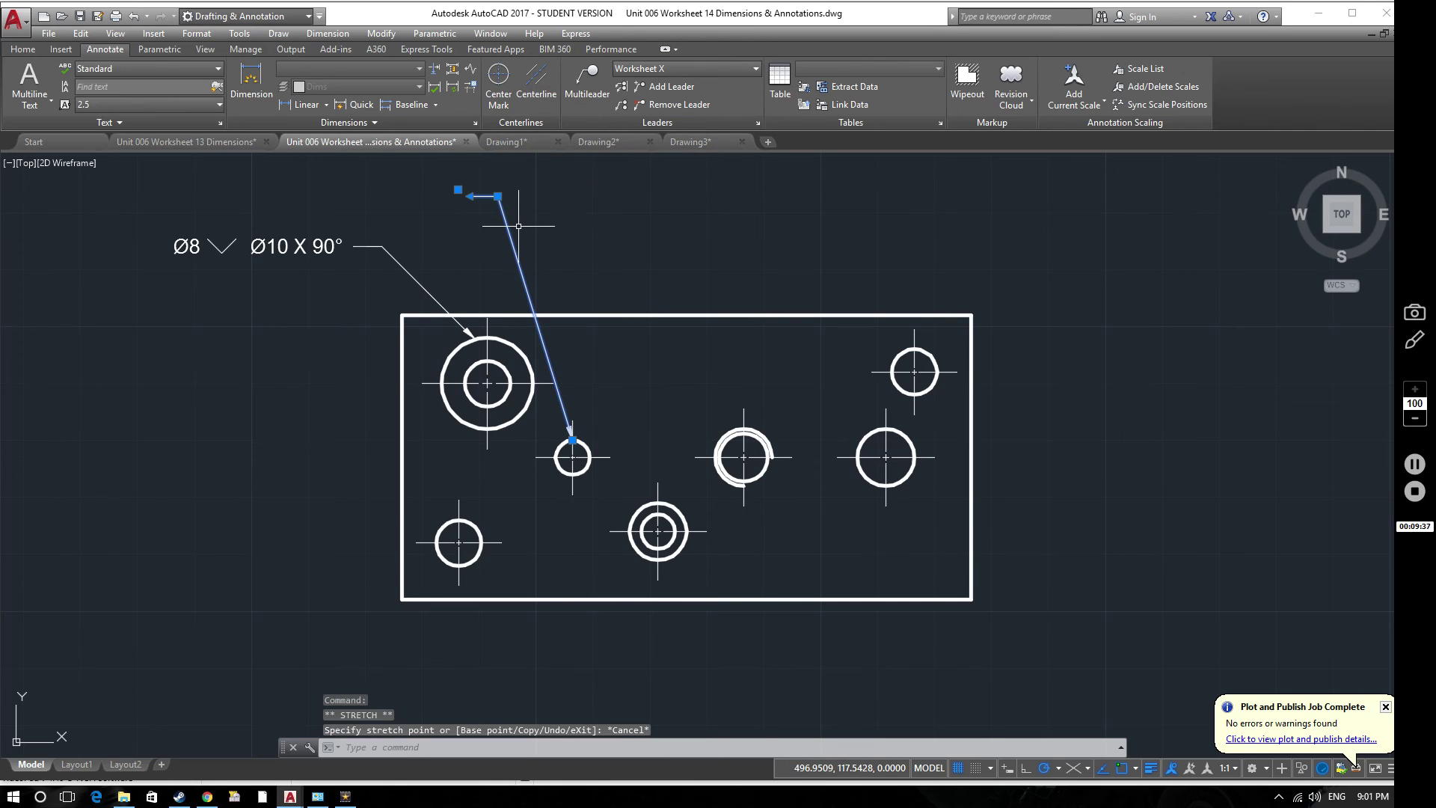
{"action": "key", "text": "Escape"}
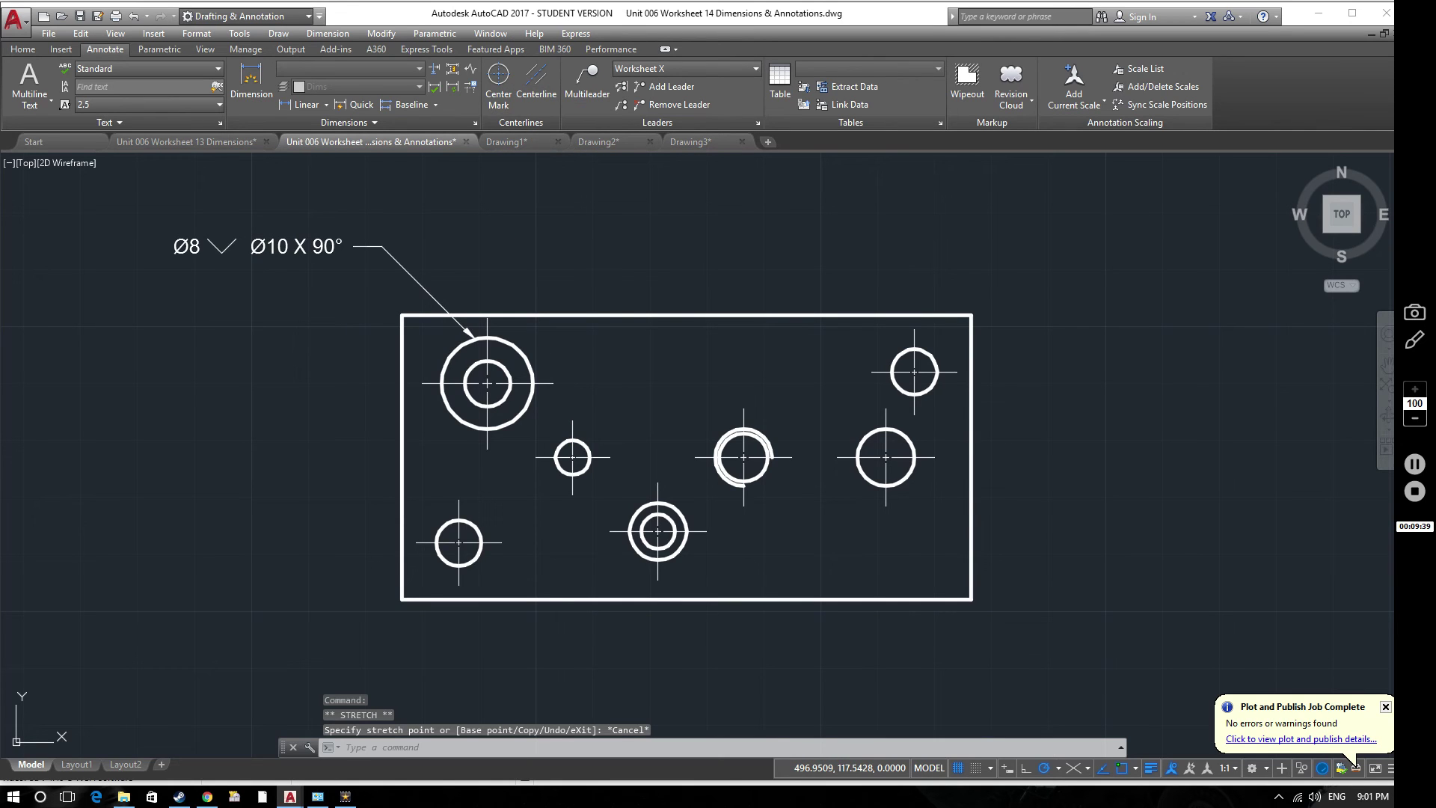
Draw a multileader from the small hole's top edge to a landing above, typing Ø6 (%%c6).
{"action": "left_click", "coordinate": [604, 83]}
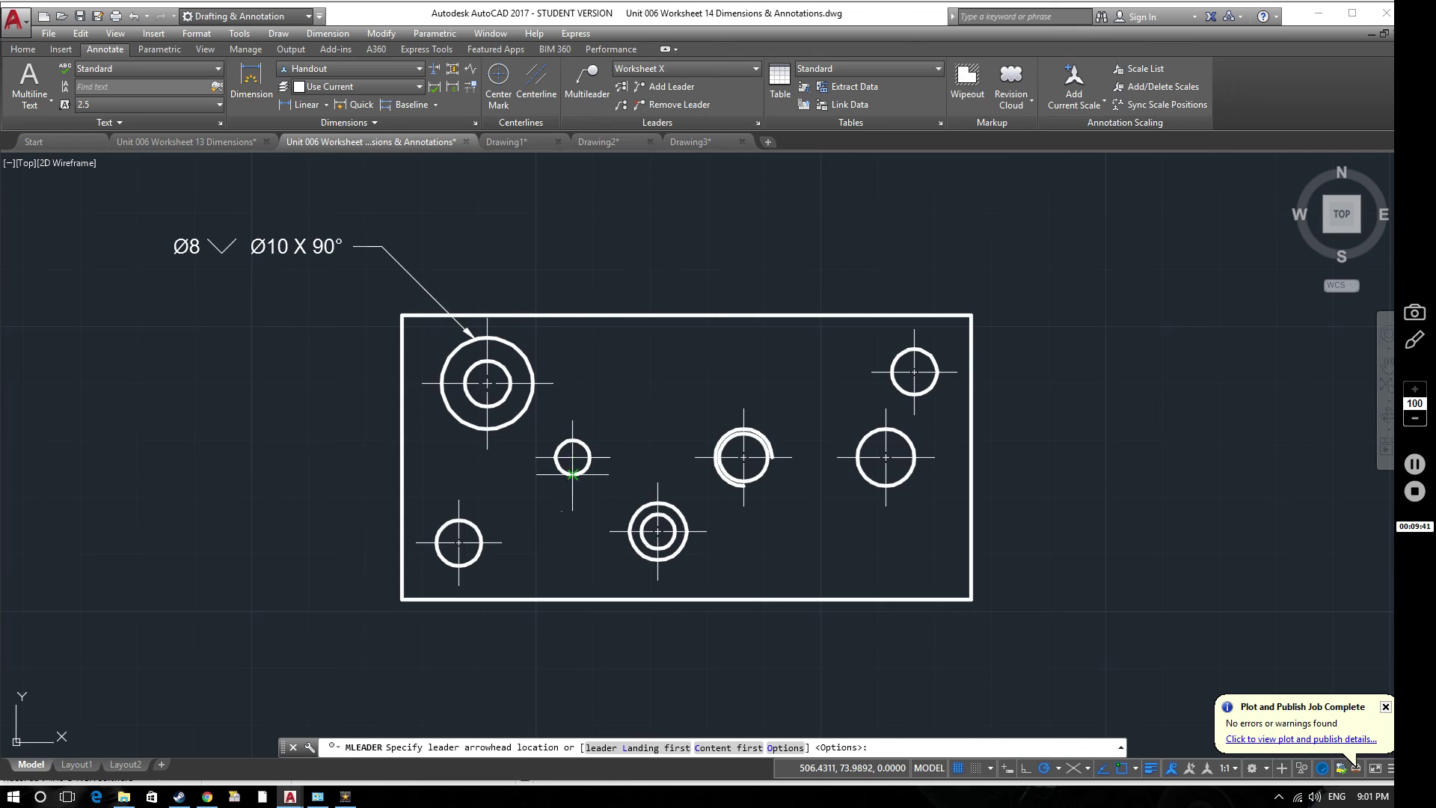
{"action": "left_click", "coordinate": [571, 438]}
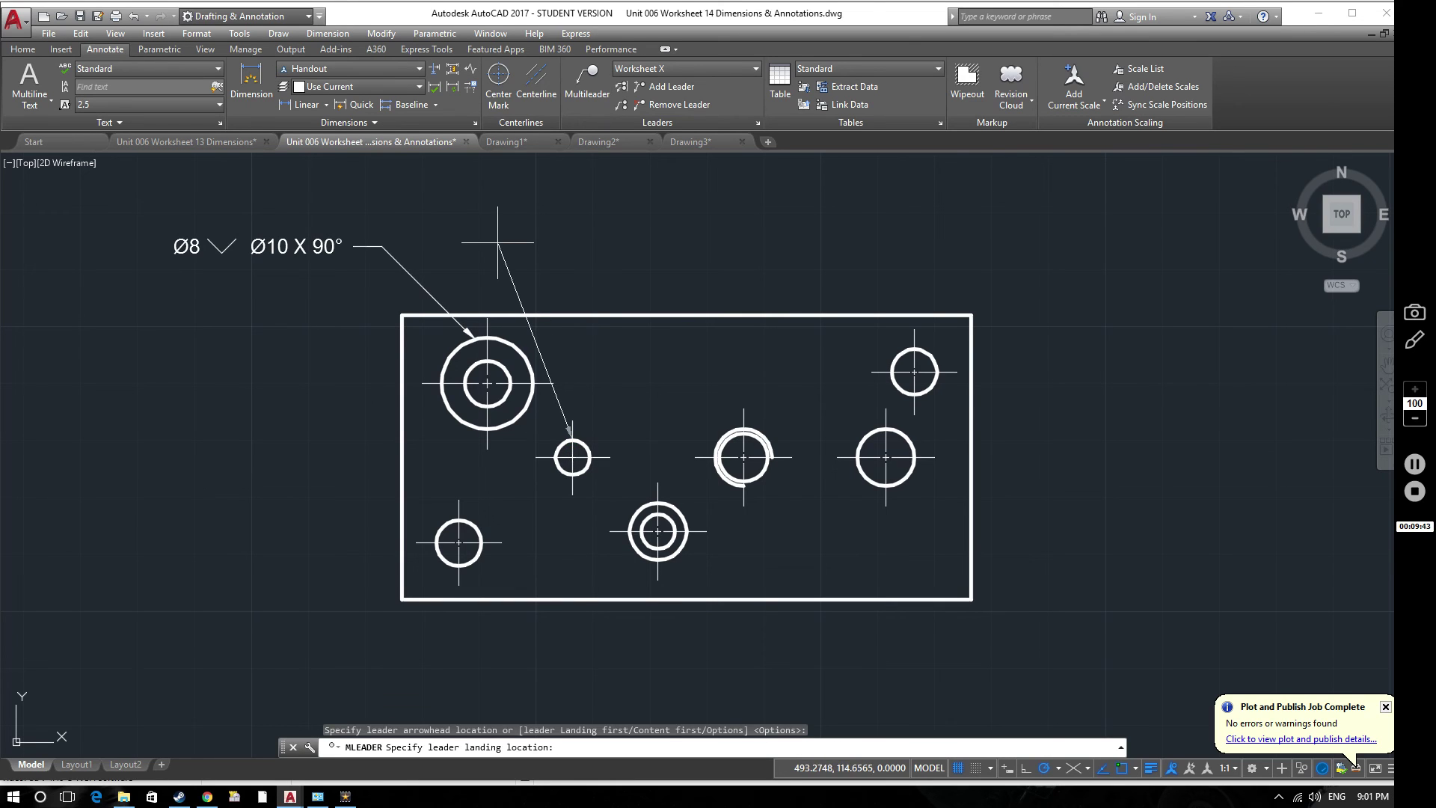
{"action": "left_click", "coordinate": [500, 189]}
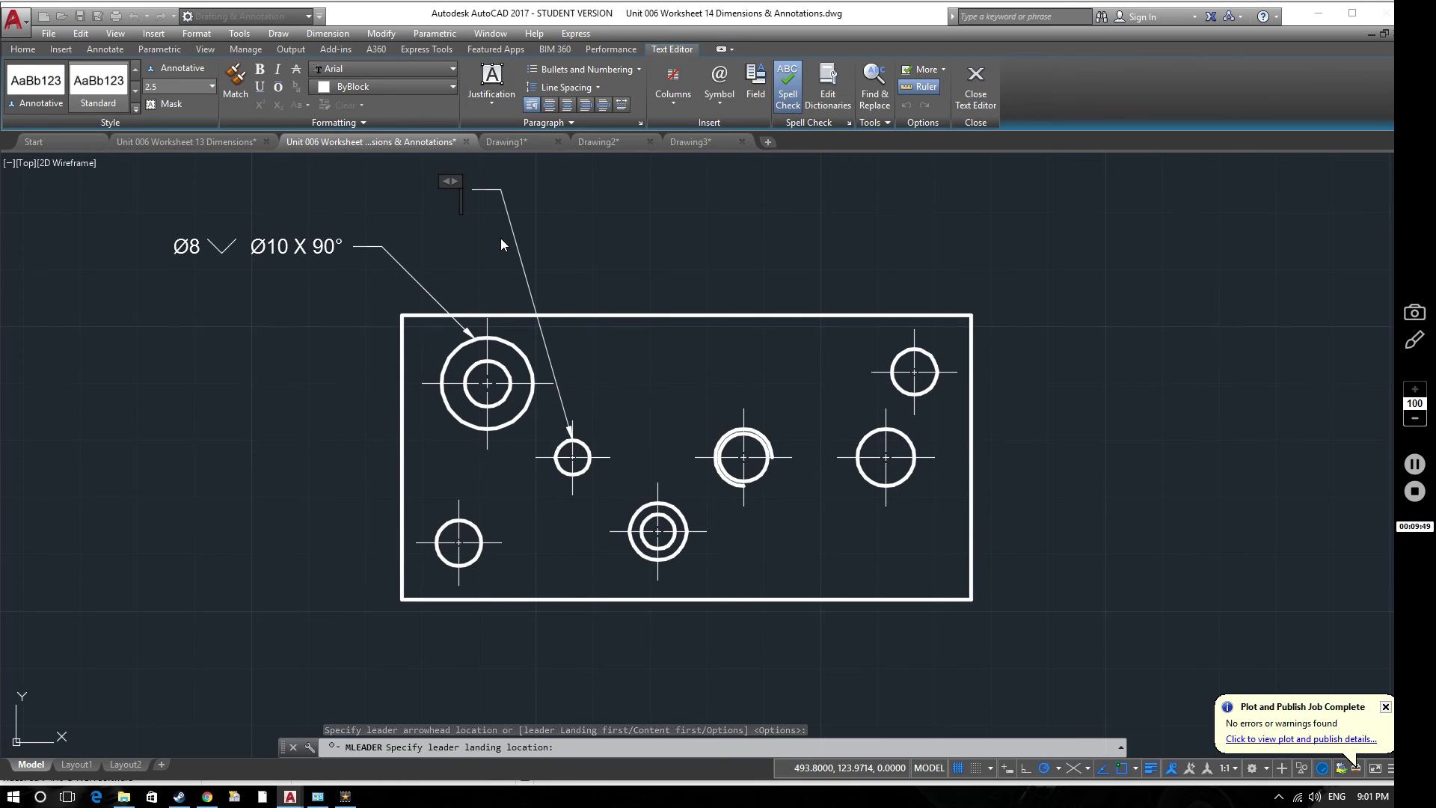
{"action": "type", "text": "%%c"}
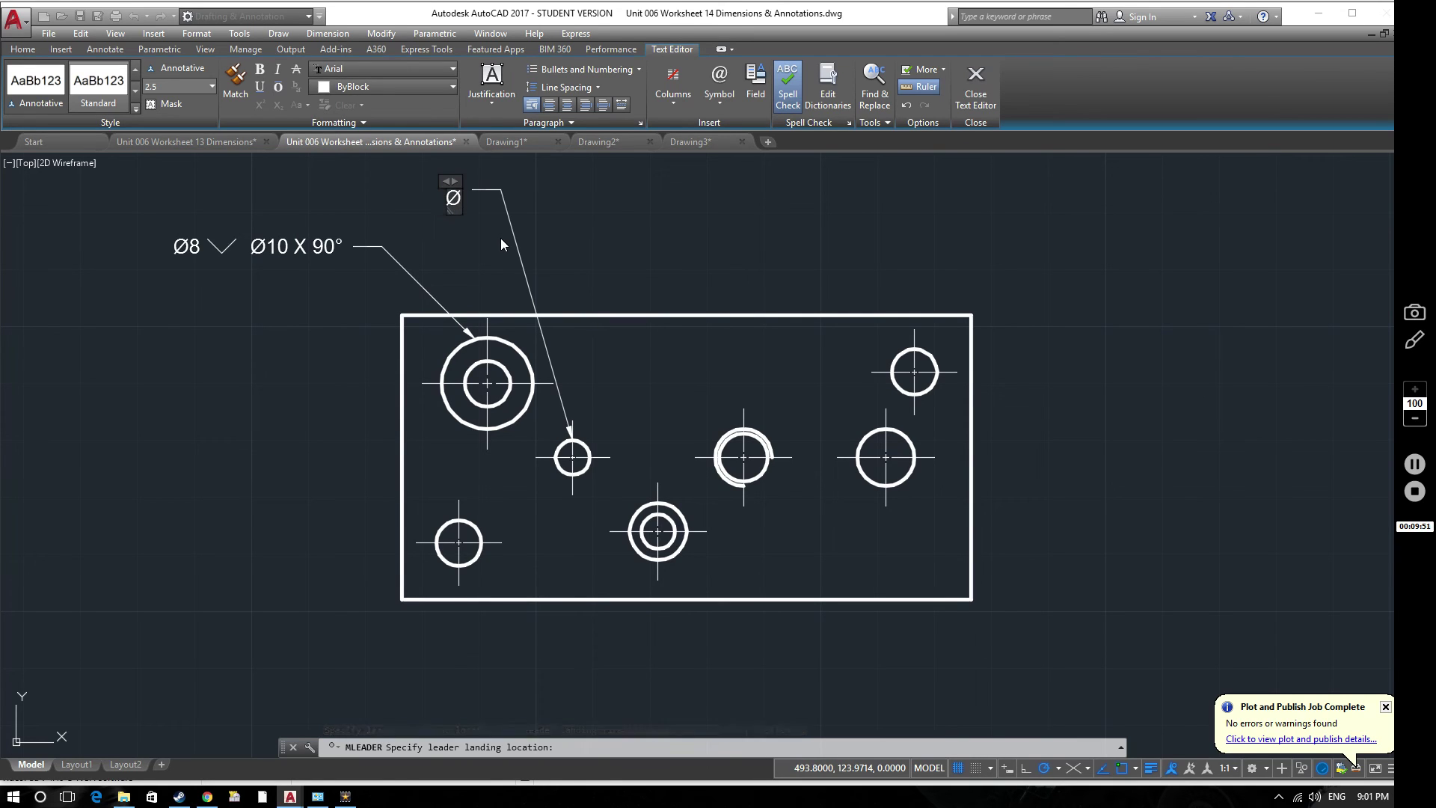
{"action": "type", "text": "6"}
{"action": "right_click", "coordinate": [461, 200]}
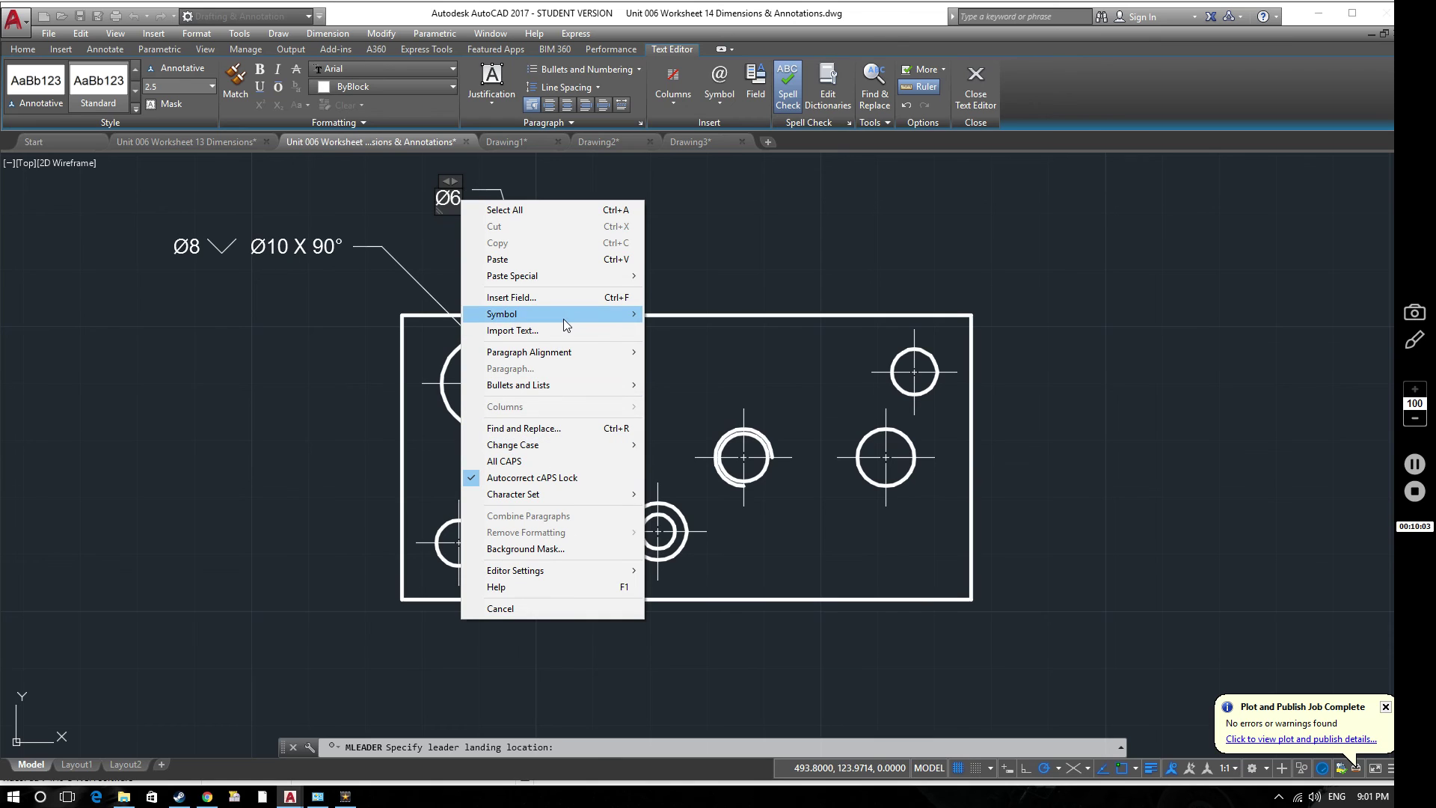
Copy the GDT depth symbol from Character Map and paste it after Ø6.
{"action": "mouse_move", "coordinate": [578, 318]}
{"action": "left_click", "coordinate": [747, 676]}
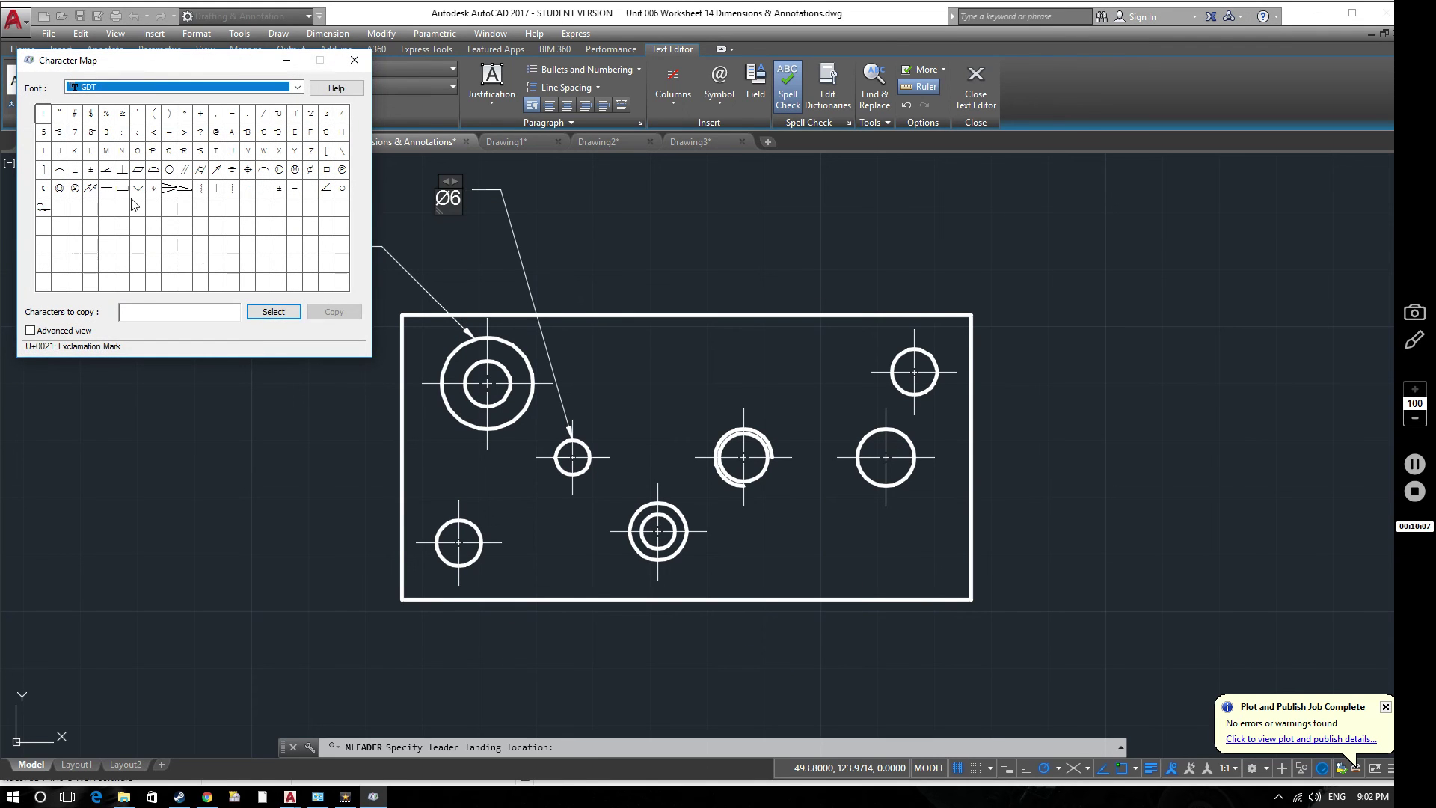
{"action": "left_click", "coordinate": [154, 190]}
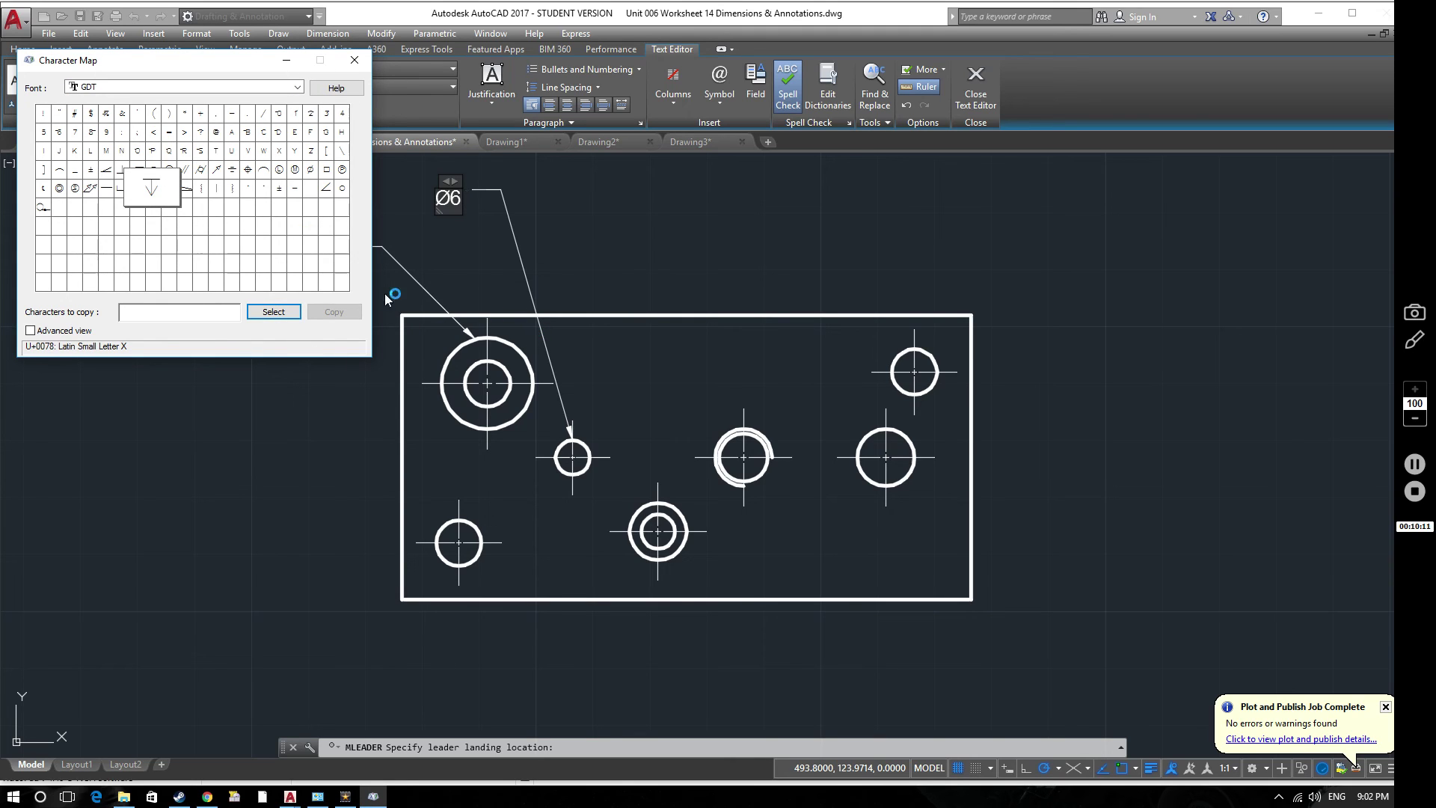
{"action": "left_click", "coordinate": [284, 320]}
{"action": "left_click", "coordinate": [336, 314]}
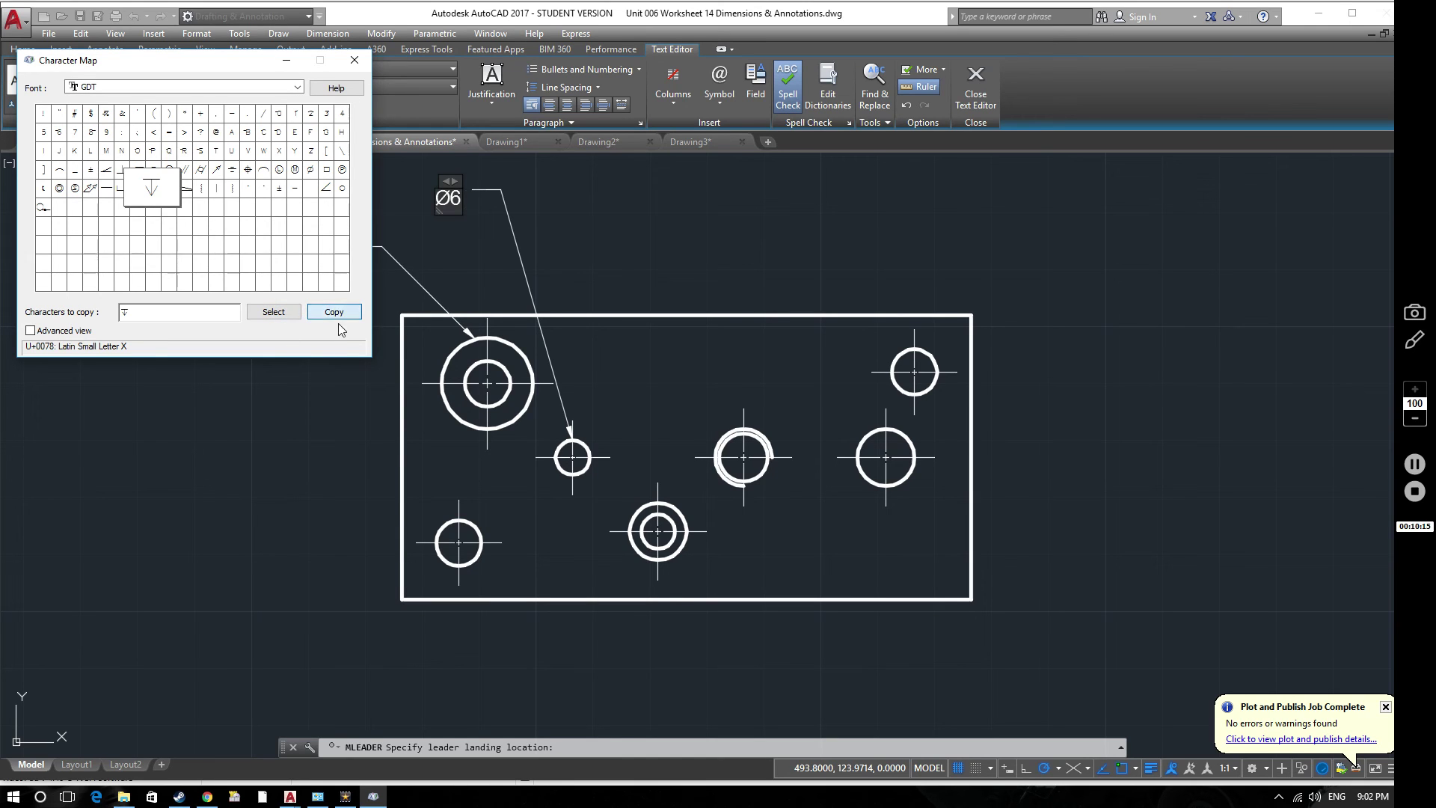
{"action": "left_click", "coordinate": [354, 60]}
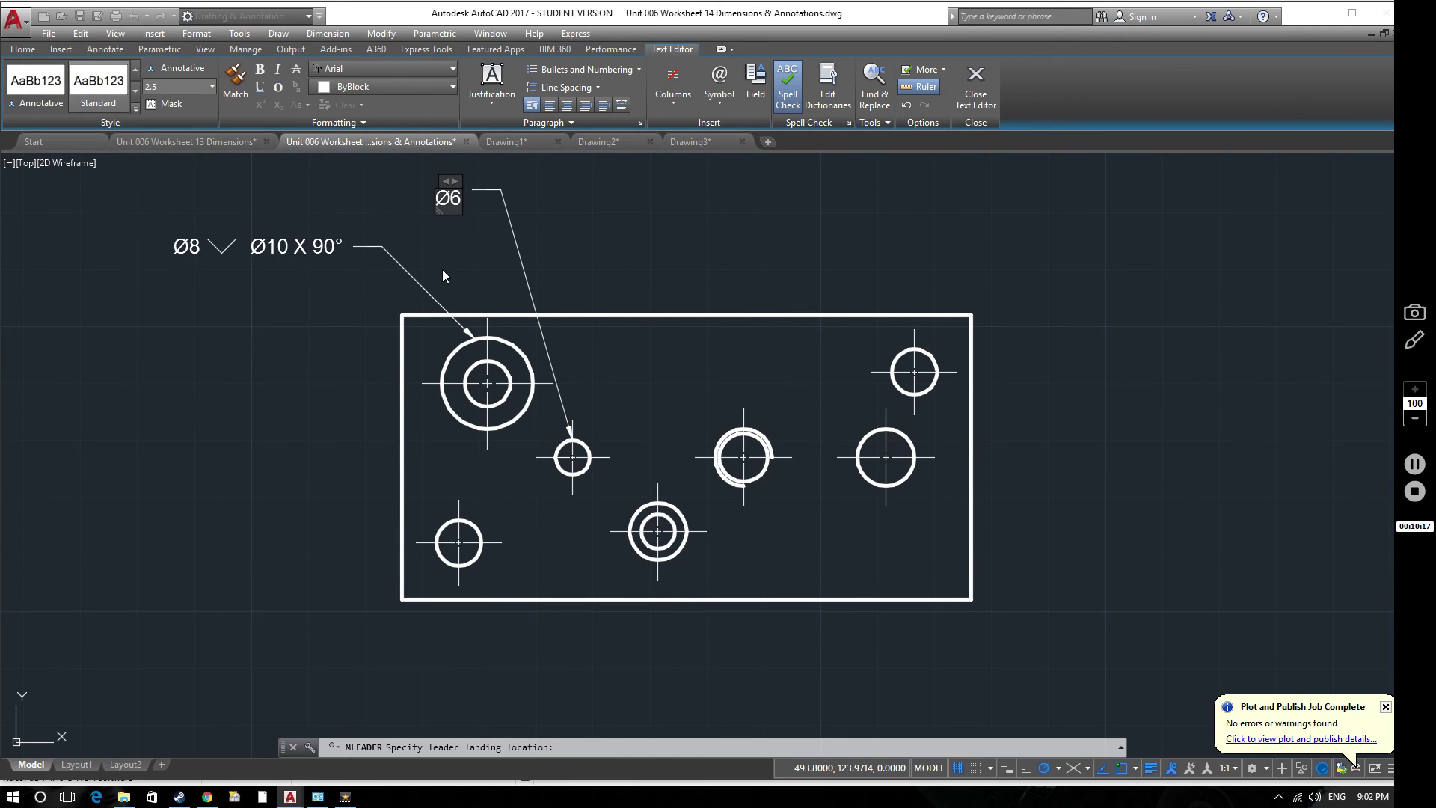
{"action": "key", "text": "ctrl+v"}
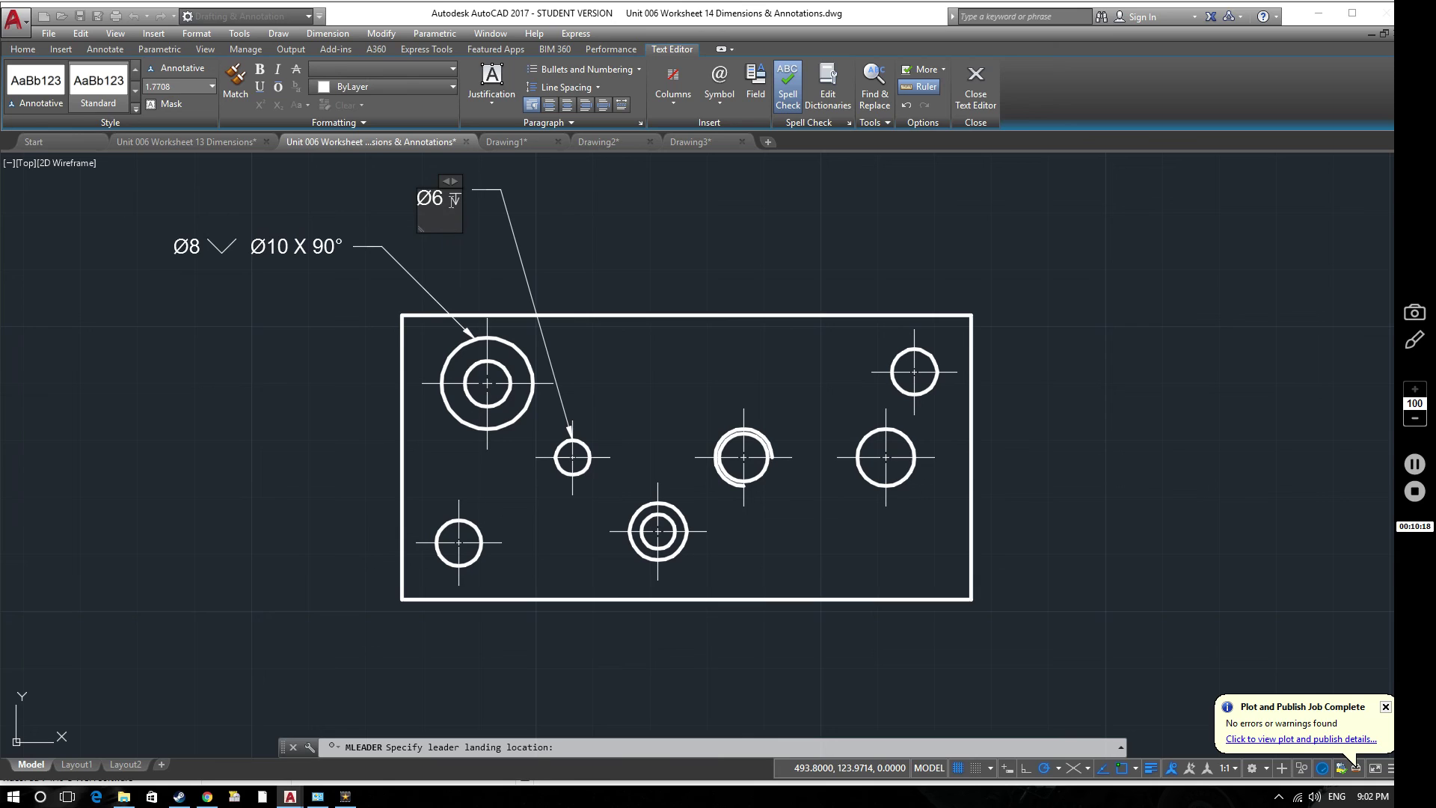
Set the depth symbol's height to 2.5 and switch the following text to Arial.
{"action": "double_click", "coordinate": [452, 202]}
{"action": "left_click", "coordinate": [153, 87]}
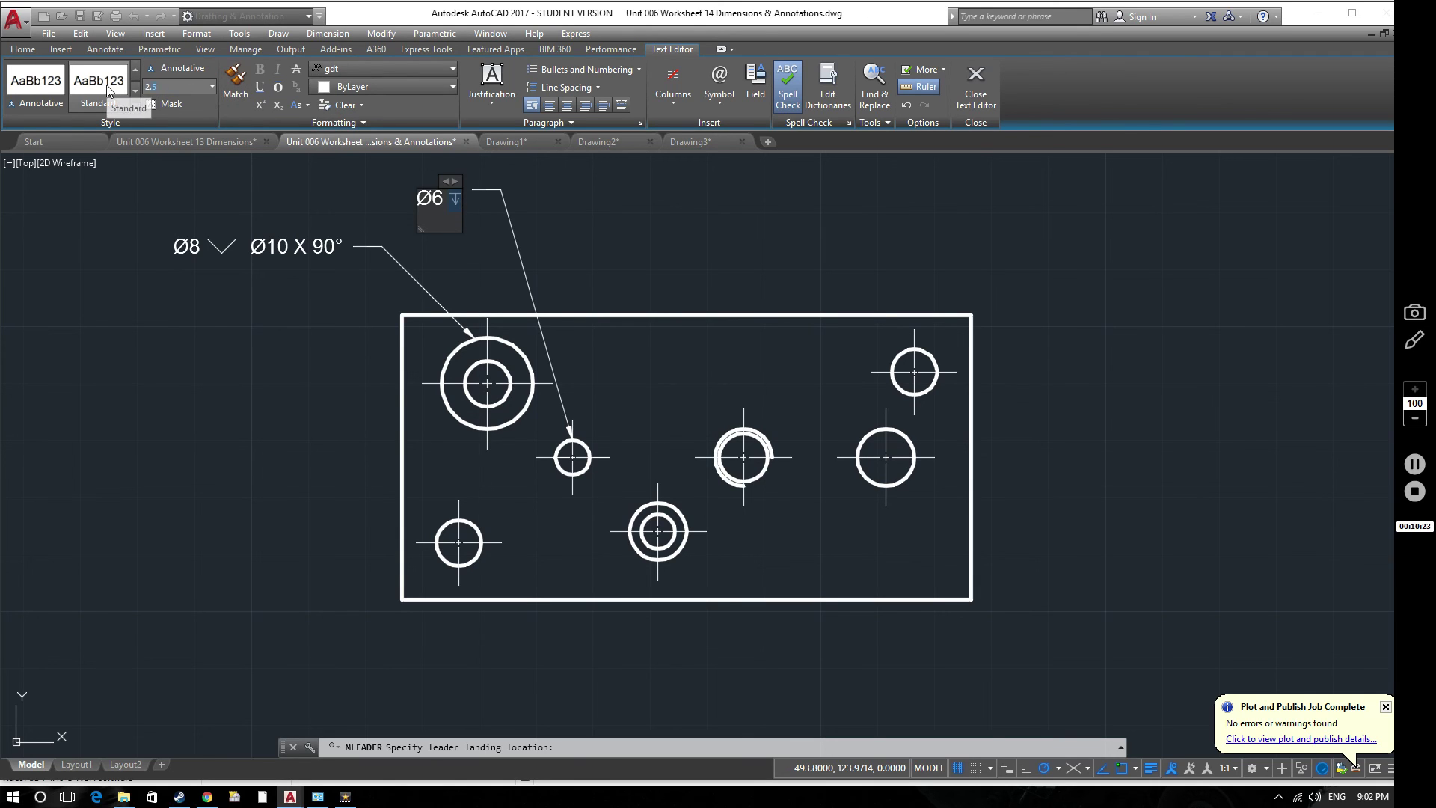
{"action": "left_click", "coordinate": [109, 90]}
{"action": "key", "text": "Right"}
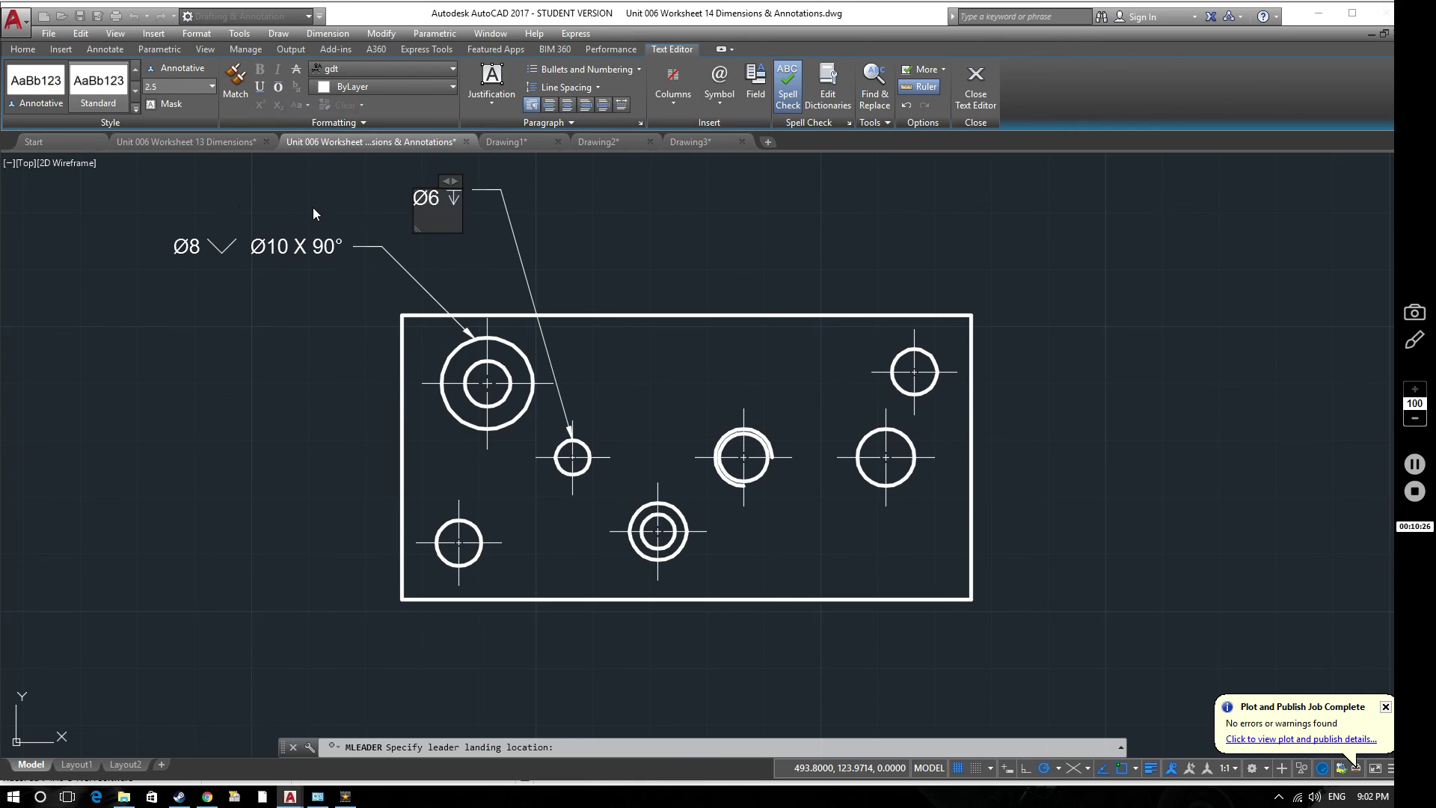
{"action": "left_click", "coordinate": [373, 72]}
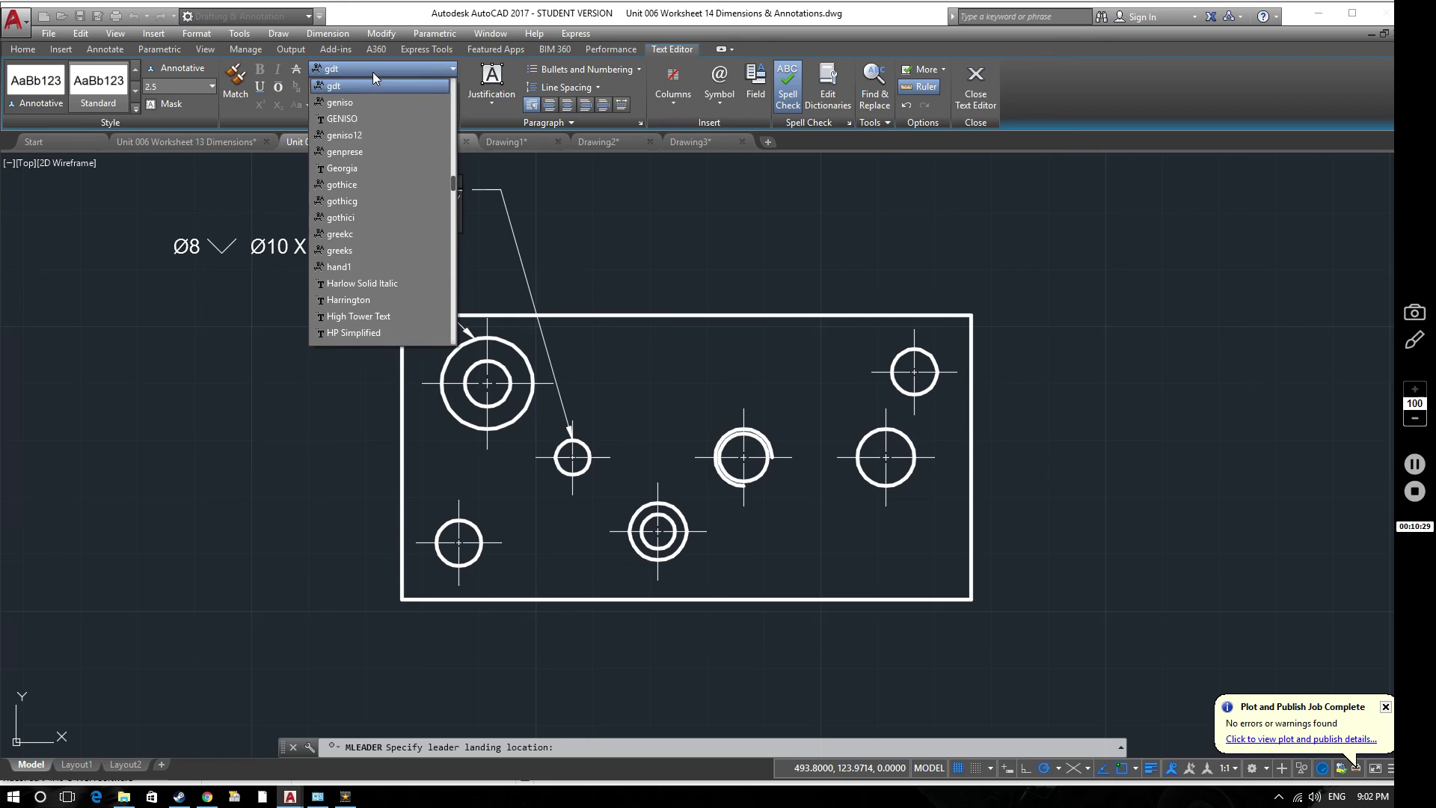
{"action": "scroll", "coordinate": [373, 72], "scroll_direction": "up", "scroll_amount": 15}
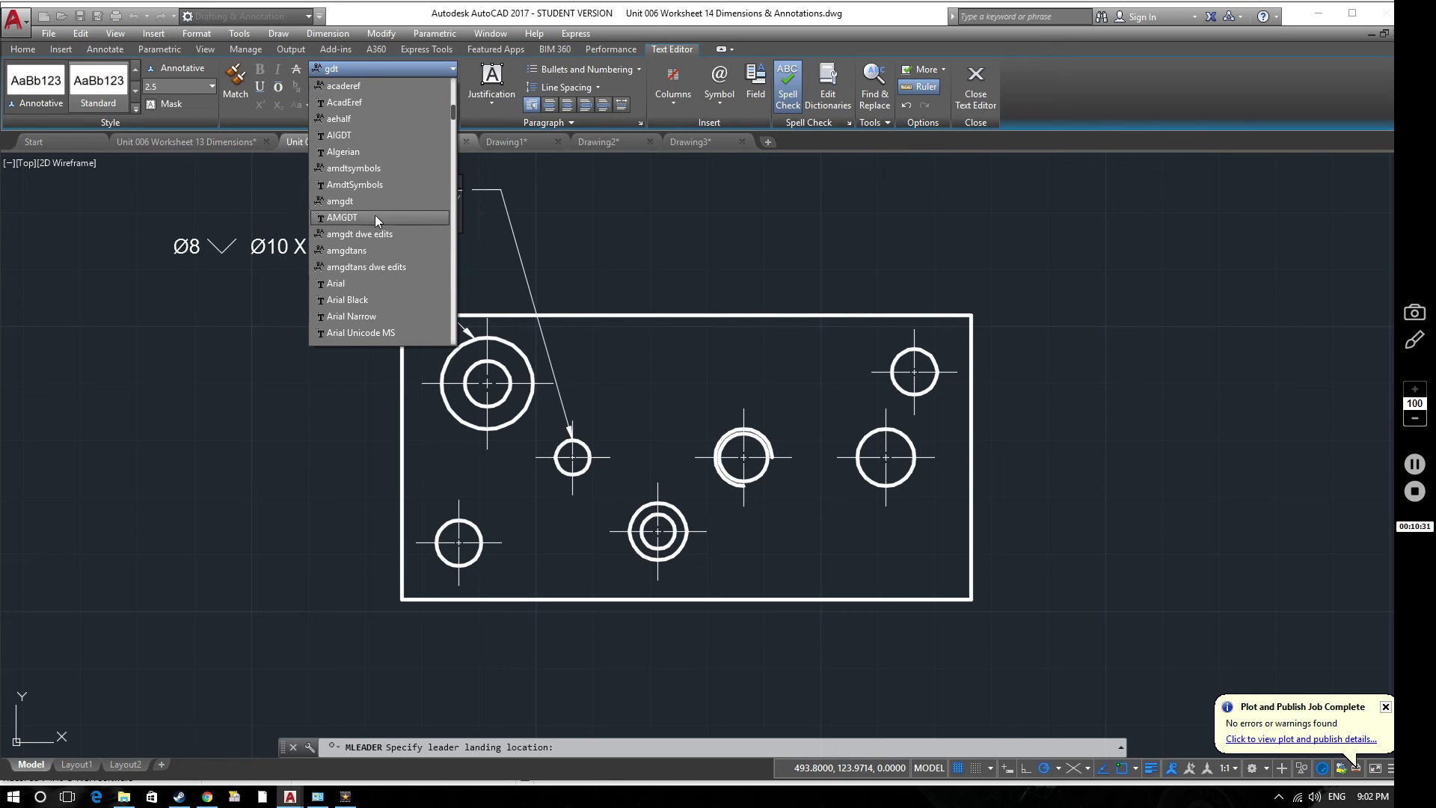
{"action": "left_click", "coordinate": [382, 282]}
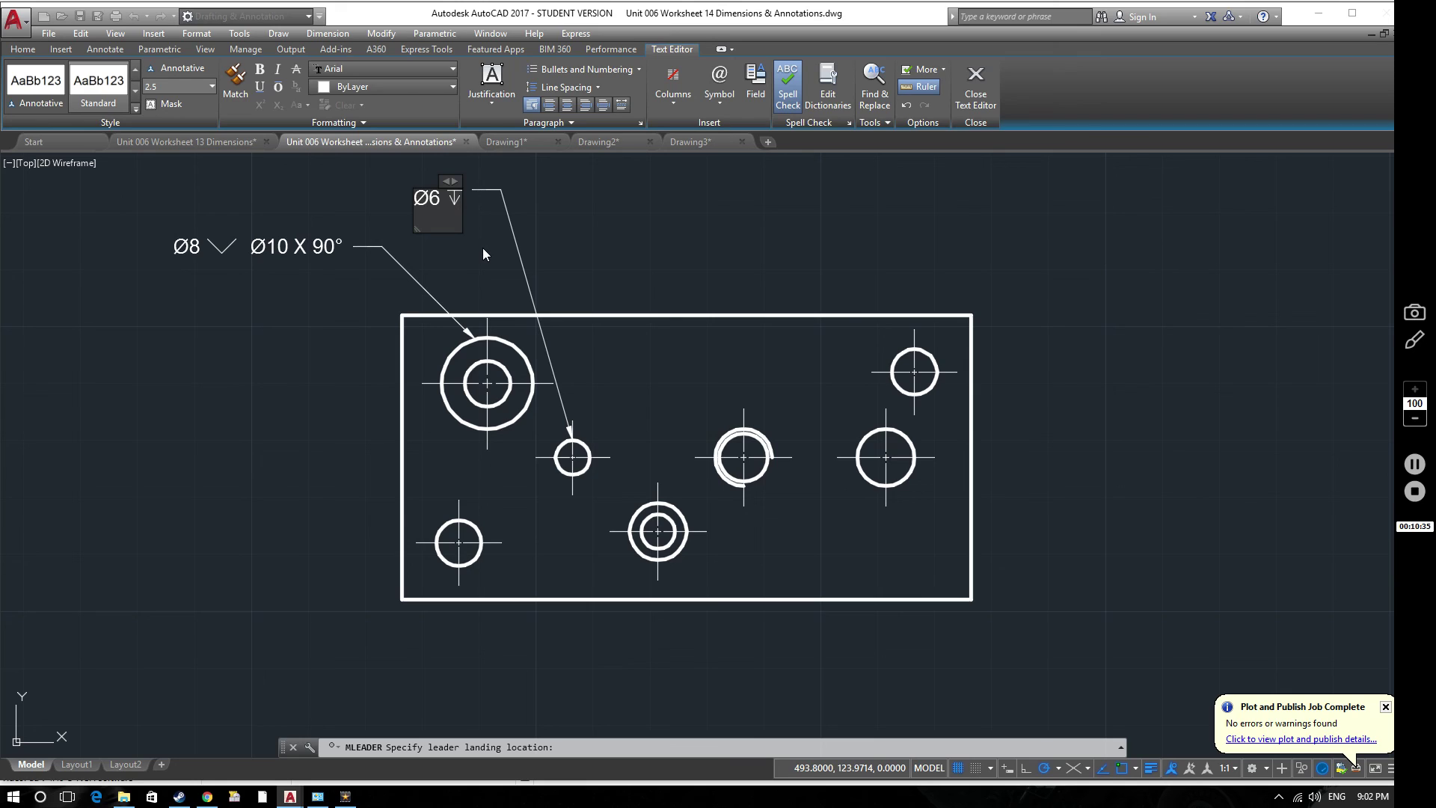
Type the depth value 8 and set the space before it to Arial.
{"action": "type", "text": "8"}
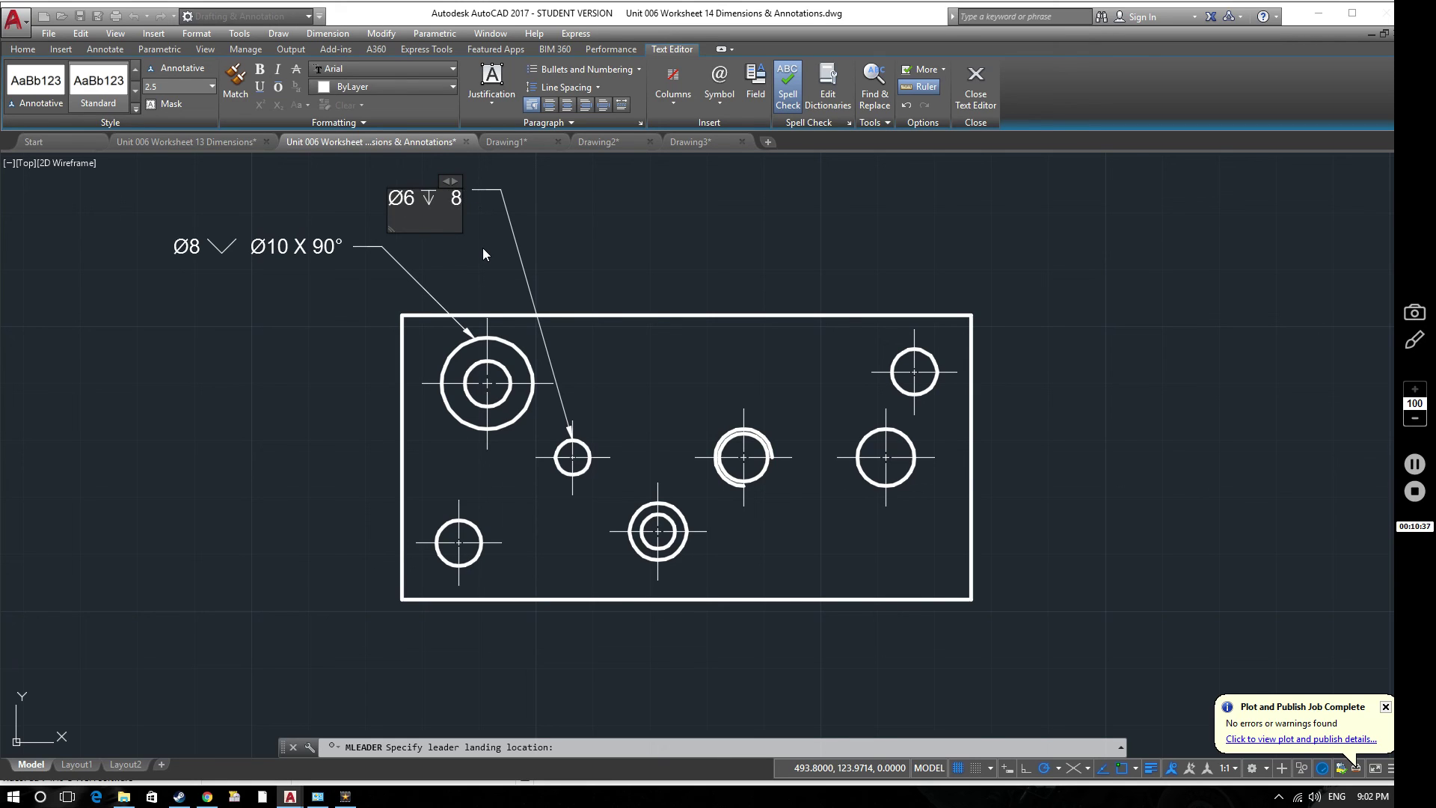
{"action": "left_click", "coordinate": [449, 206]}
{"action": "left_click_drag", "start_coordinate": [450, 197], "coordinate": [440, 199]}
{"action": "left_click", "coordinate": [427, 198]}
{"action": "left_click_drag", "start_coordinate": [437, 198], "coordinate": [449, 198]}
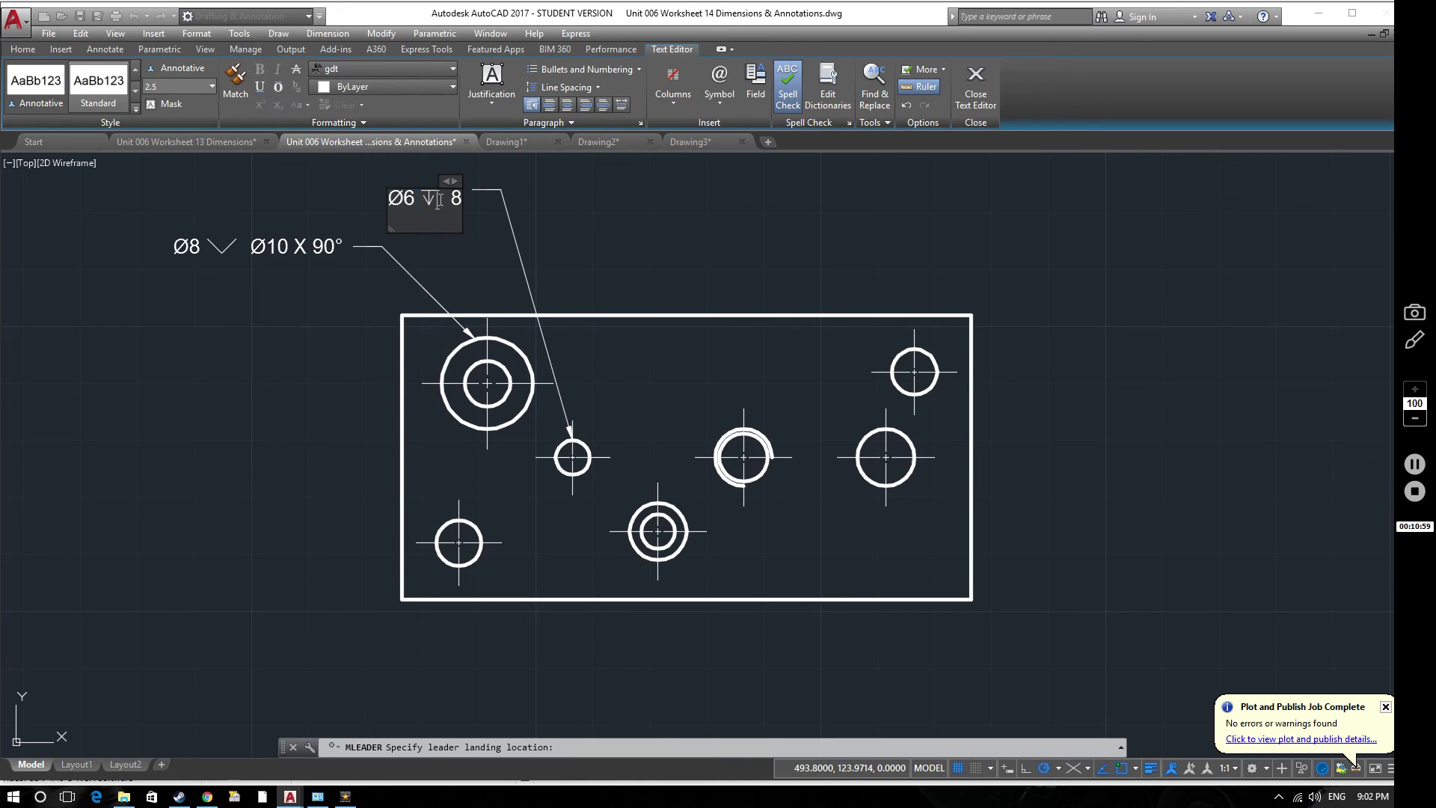
{"action": "left_click", "coordinate": [397, 69]}
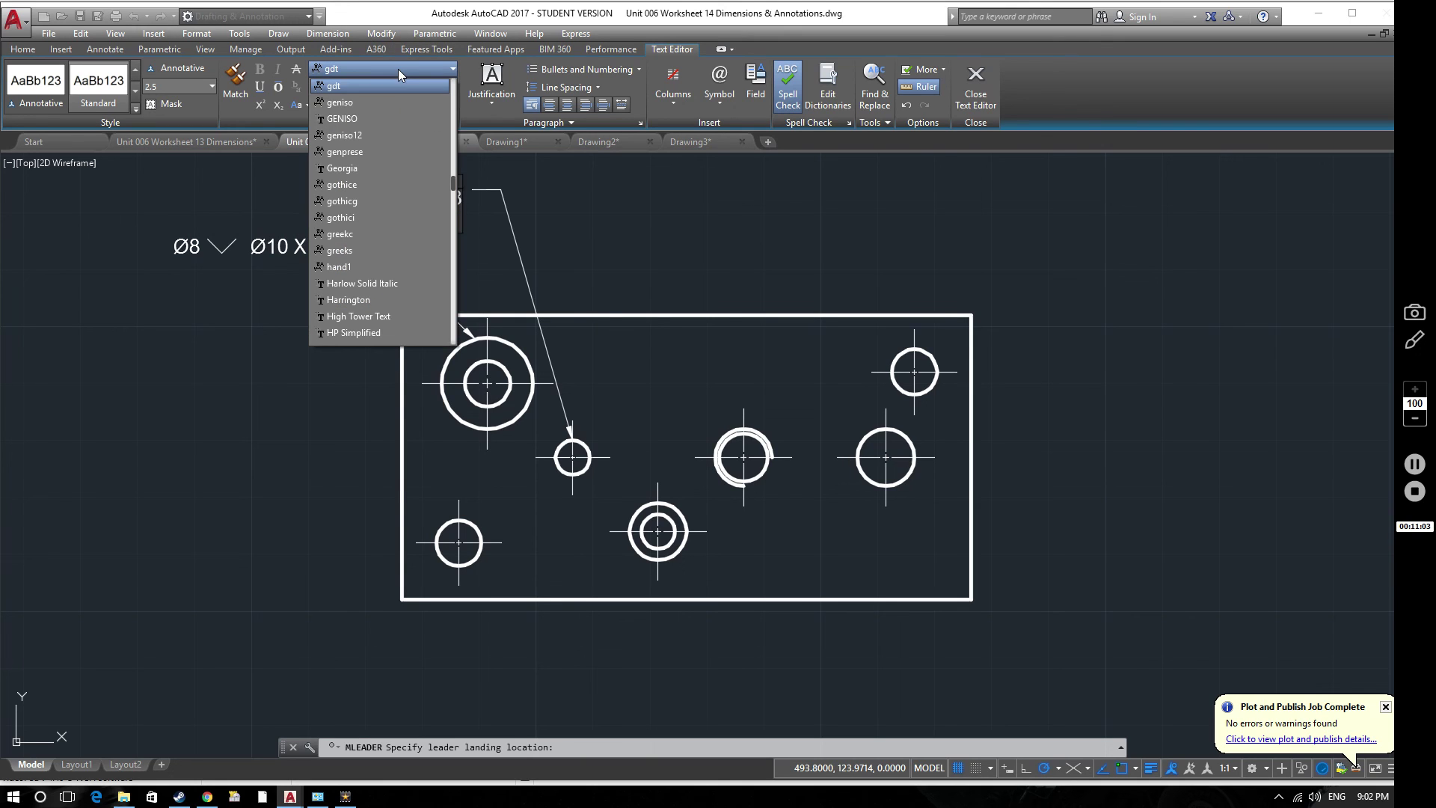
{"action": "type", "text": "ar"}
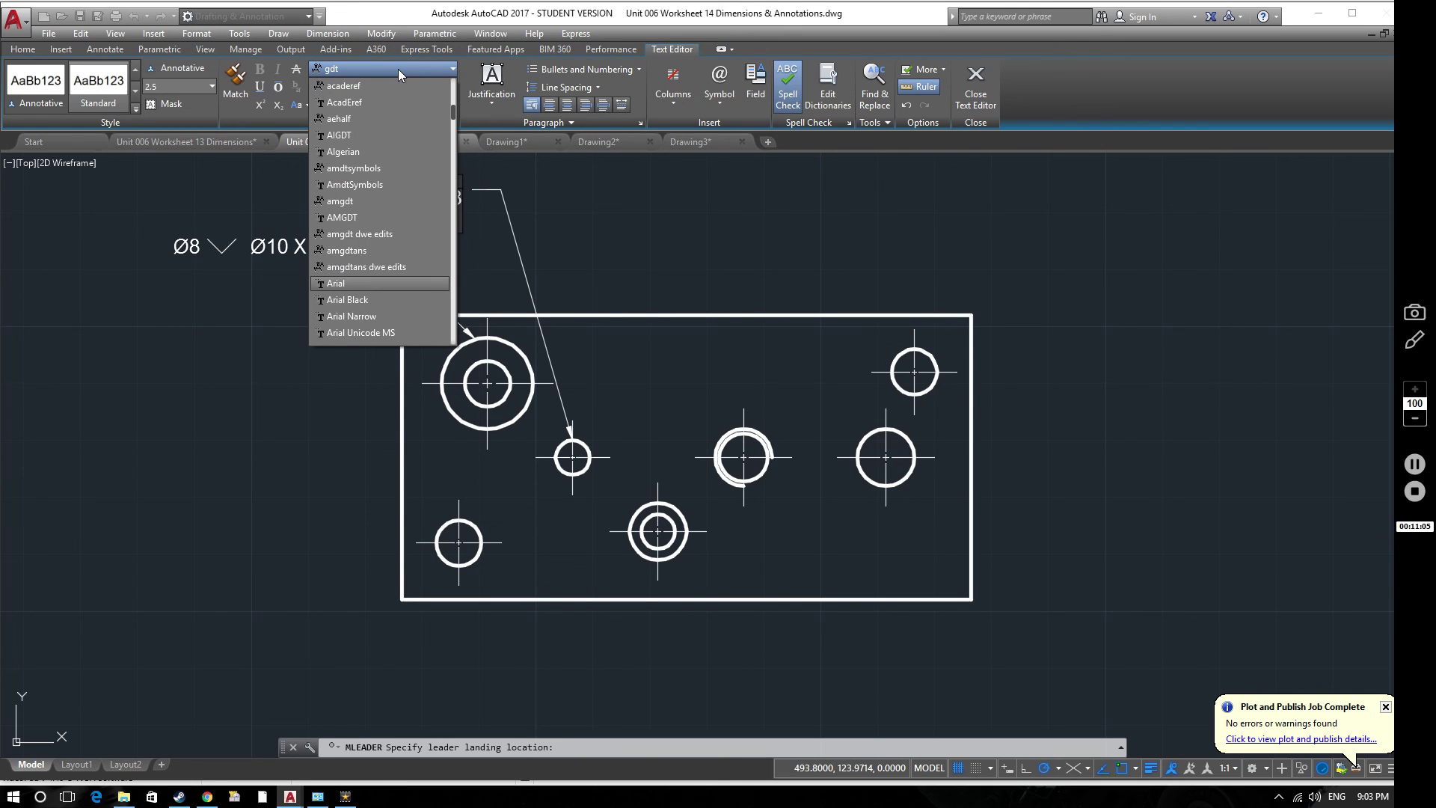
{"action": "left_click", "coordinate": [349, 284]}
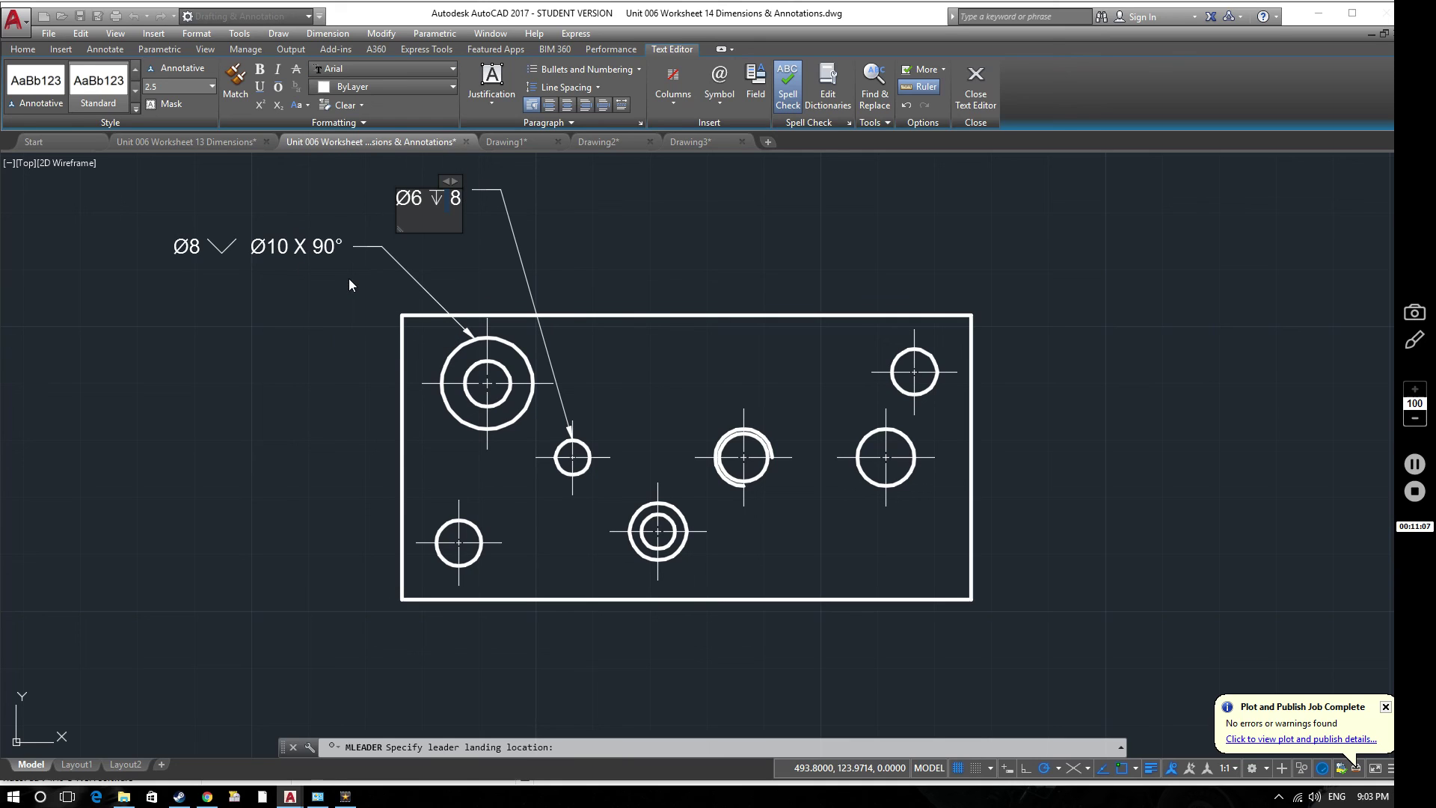
Commit the Ø6 ↧ 8 note by closing the editor, then pan the view slightly down.
{"action": "left_click", "coordinate": [451, 228]}
{"action": "left_click", "coordinate": [572, 231]}
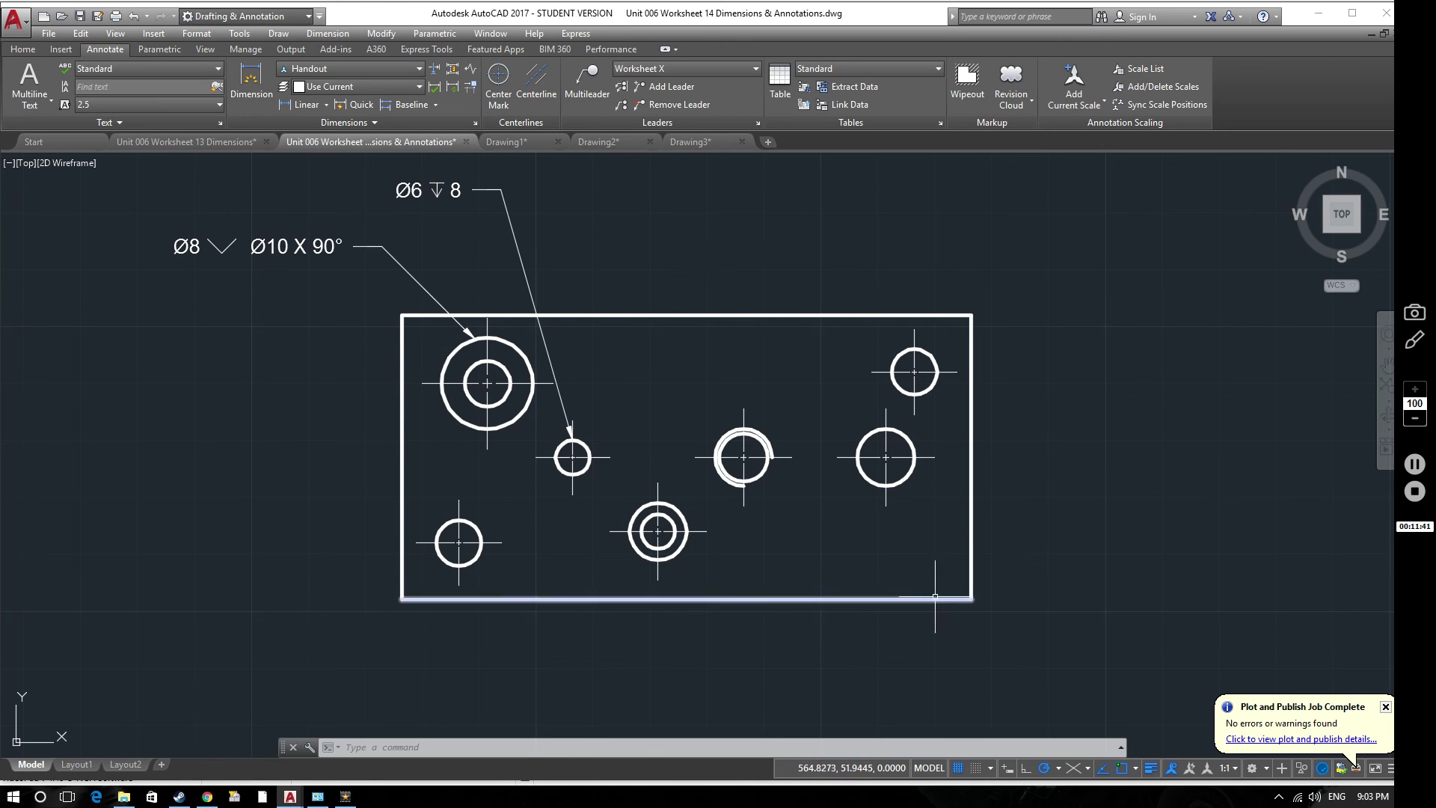
{"action": "middle_click_drag", "start_coordinate": [465, 344], "coordinate": [467, 360]}
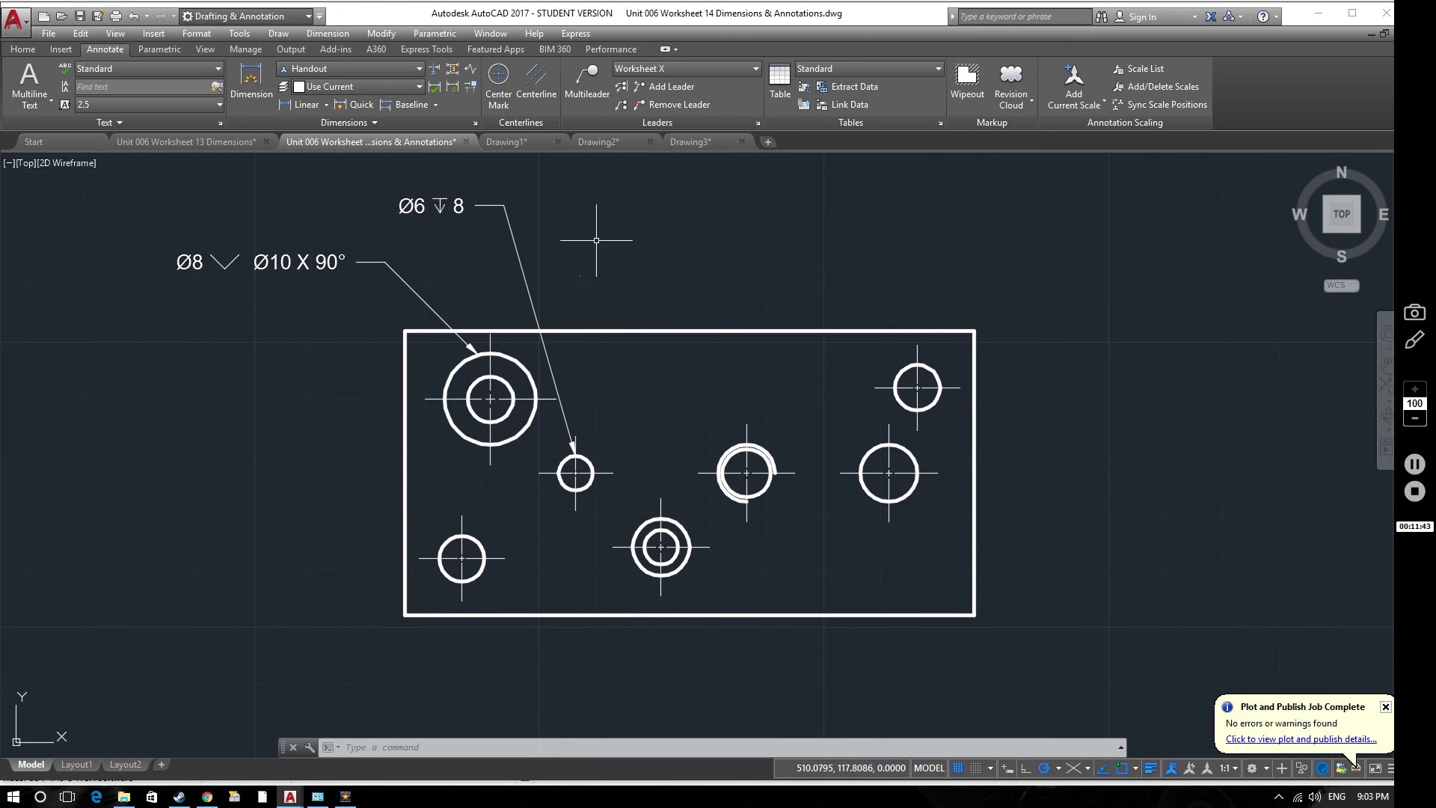